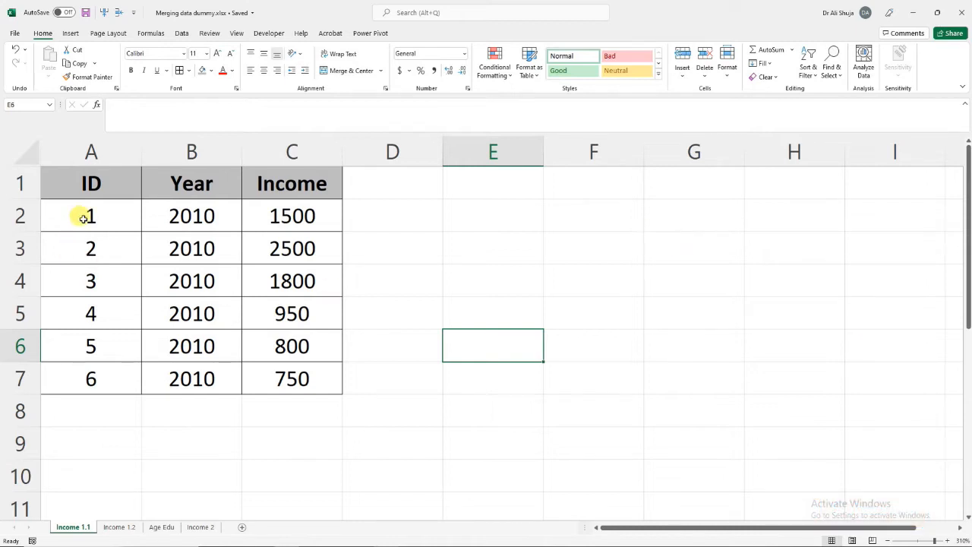
# Step: Compare the ID, Year and Income columns of the Income 1.1 and Income 1.2 sheets
pyautogui.moveTo(91, 214); pyautogui.dragTo(81, 380)
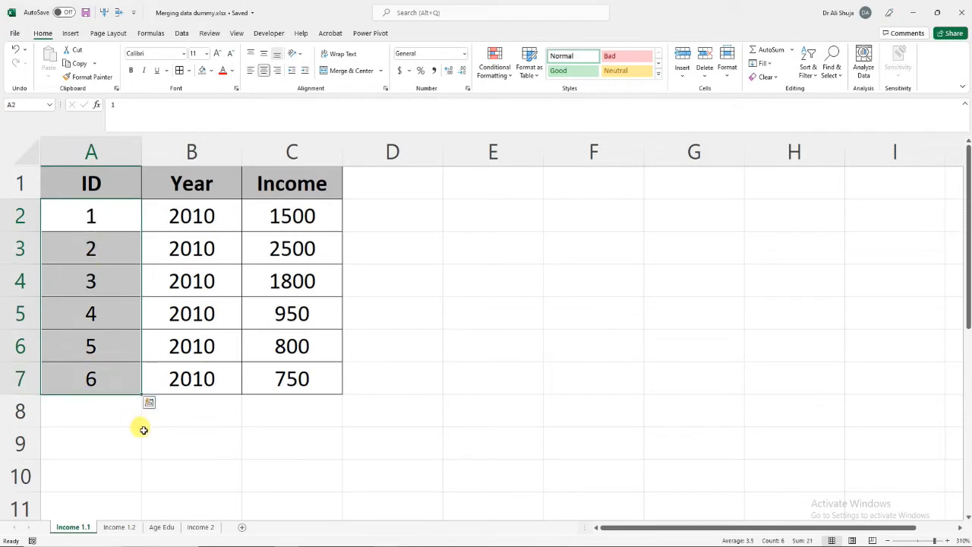
pyautogui.click(219, 212)
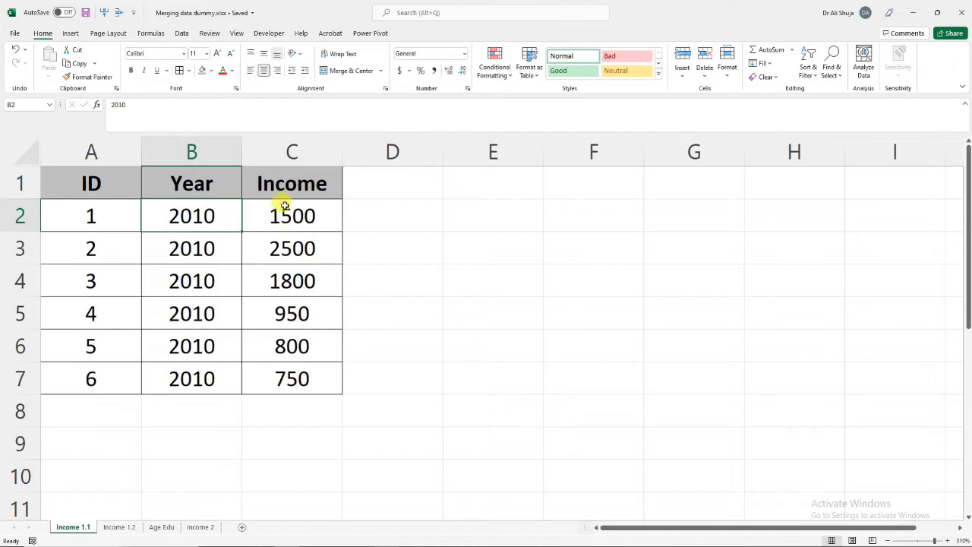
pyautogui.moveTo(181, 216); pyautogui.dragTo(185, 379)
pyautogui.click(450, 436)
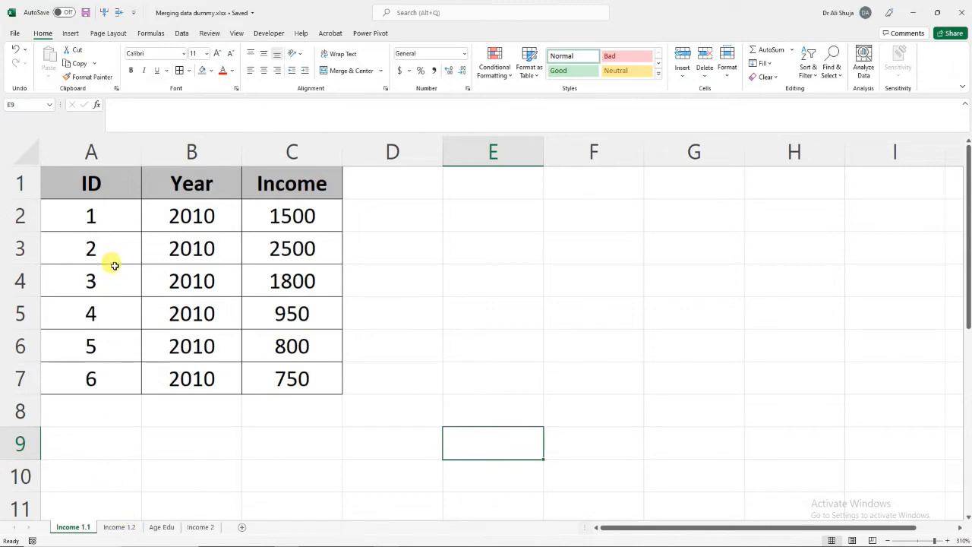
pyautogui.click(121, 527)
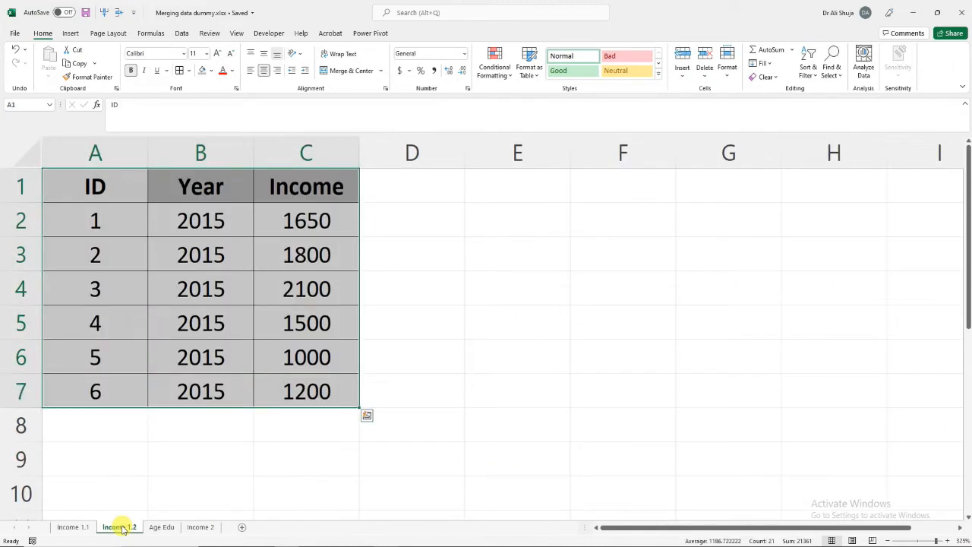
pyautogui.moveTo(121, 220); pyautogui.dragTo(110, 399)
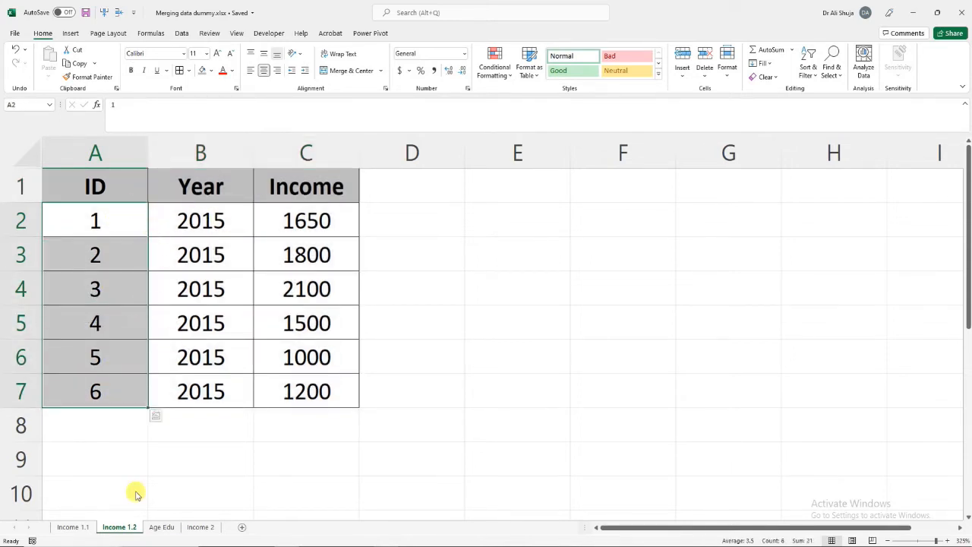
pyautogui.click(71, 527)
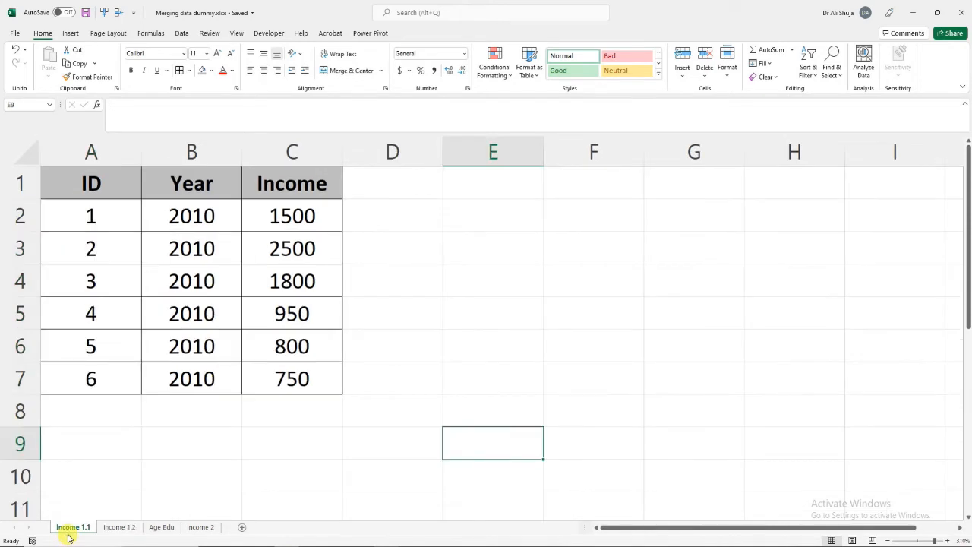
pyautogui.click(109, 530)
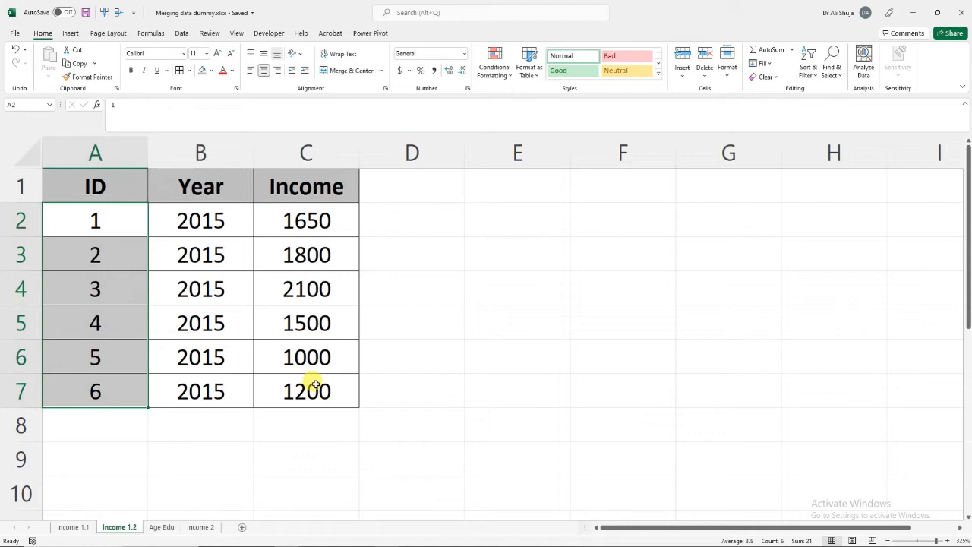
pyautogui.click(72, 527)
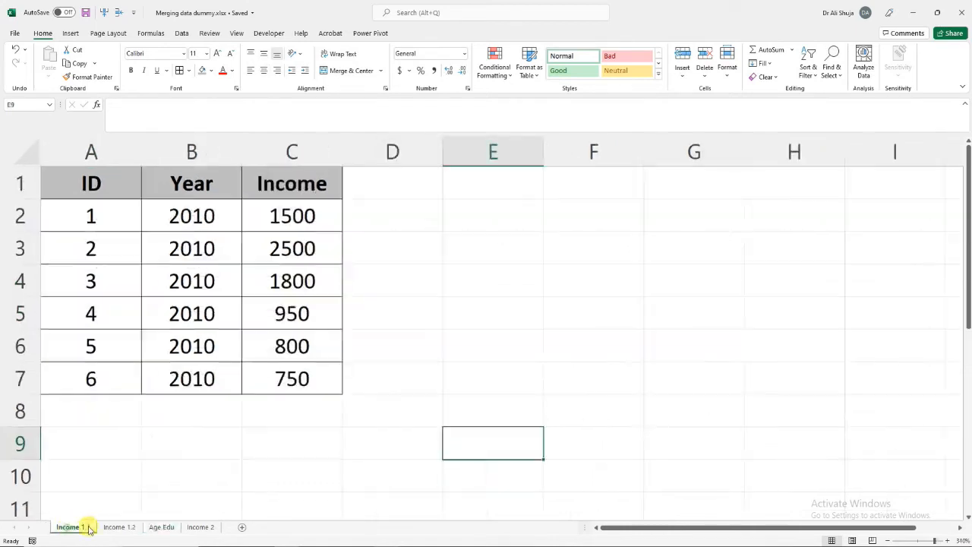
pyautogui.click(115, 526)
pyautogui.click(62, 527)
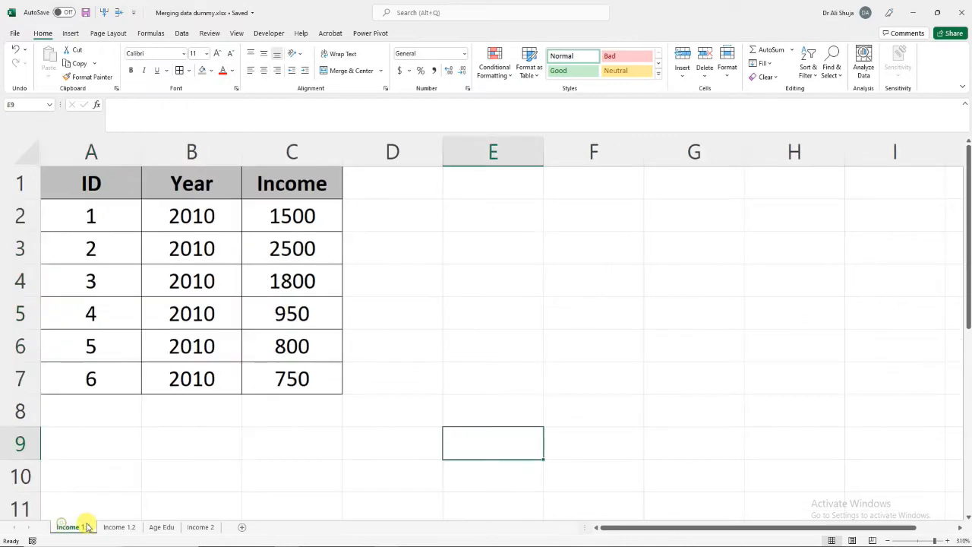
pyautogui.click(110, 528)
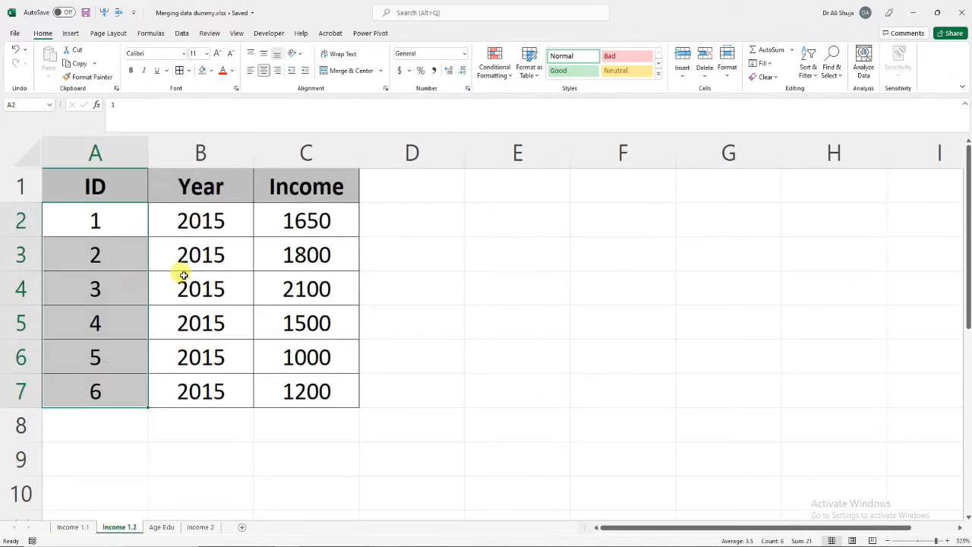
pyautogui.click(74, 527)
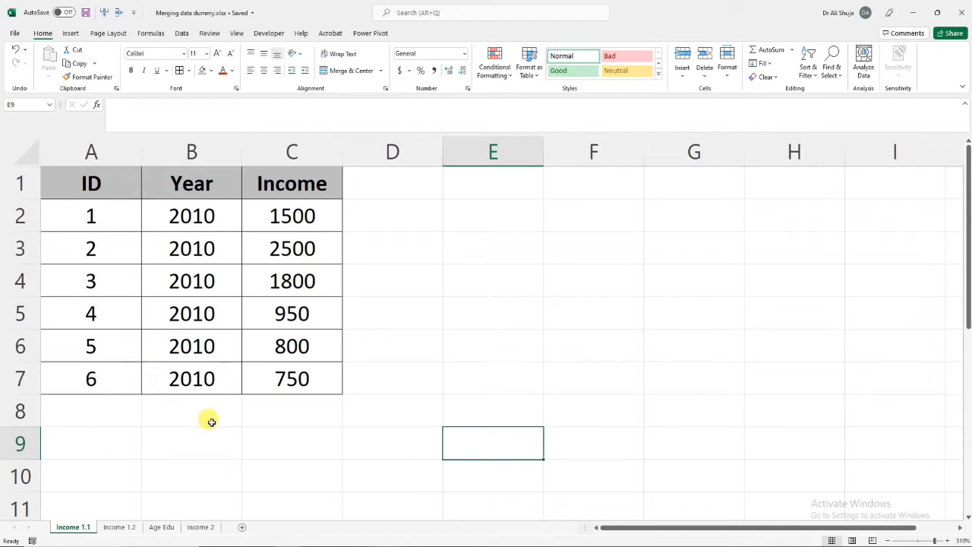
# Step: Copy data rows A2:C7 from the Income 1.2 sheet and paste them below the Income 1.1 table, starting at A8
pyautogui.moveTo(82, 182); pyautogui.dragTo(293, 382)
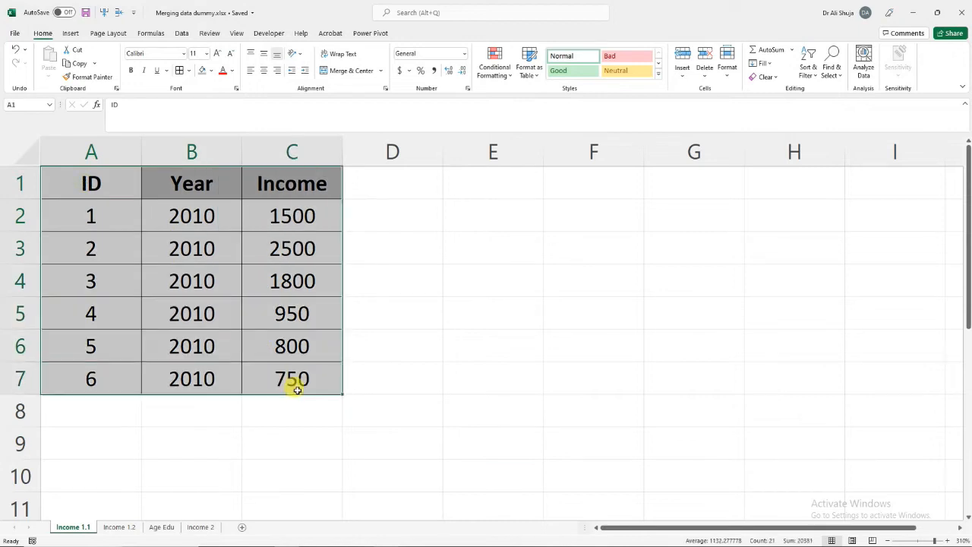
pyautogui.click(121, 526)
pyautogui.moveTo(87, 213); pyautogui.dragTo(288, 375)
pyautogui.rightClick(276, 317)
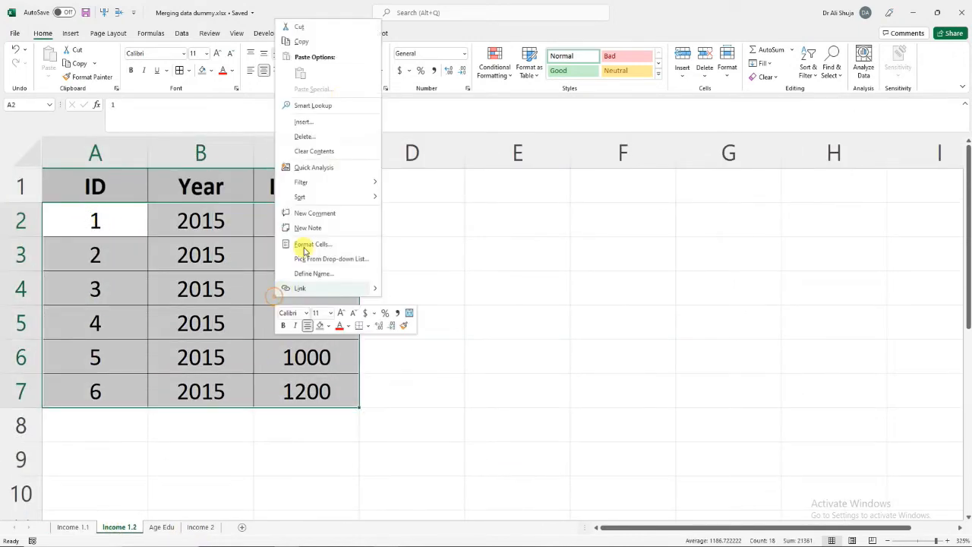
pyautogui.click(314, 39)
pyautogui.click(72, 526)
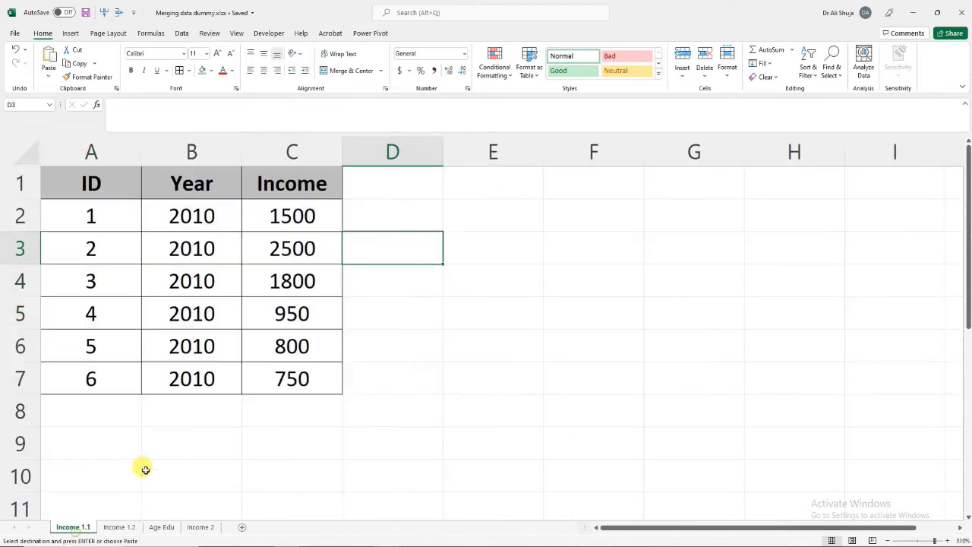
pyautogui.rightClick(115, 417)
pyautogui.click(143, 193)
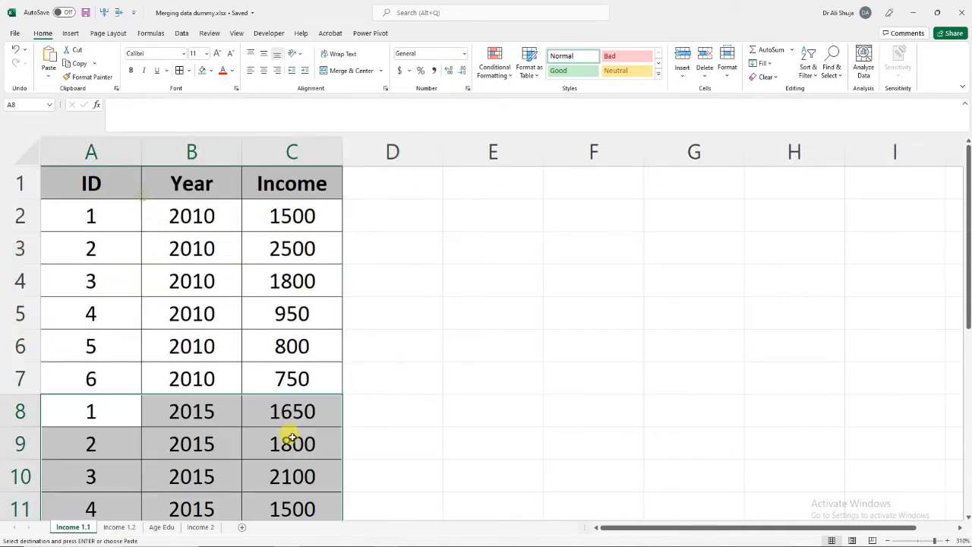
pyautogui.scroll(-3, 348, 417)
pyautogui.scroll(3, 348, 417)
pyautogui.scroll(-3, 348, 418)
pyautogui.scroll(3, 348, 418)
pyautogui.click(464, 399)
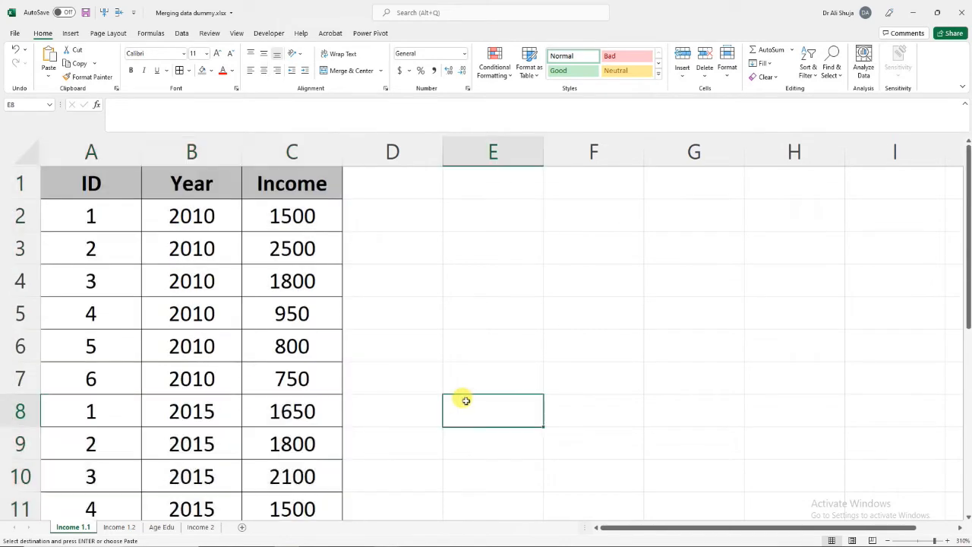
# Step: Examine the ID and Income columns of Income 1.1 against the ID, Year and Age columns of Age Edu
pyautogui.scroll(-4, 466, 400)
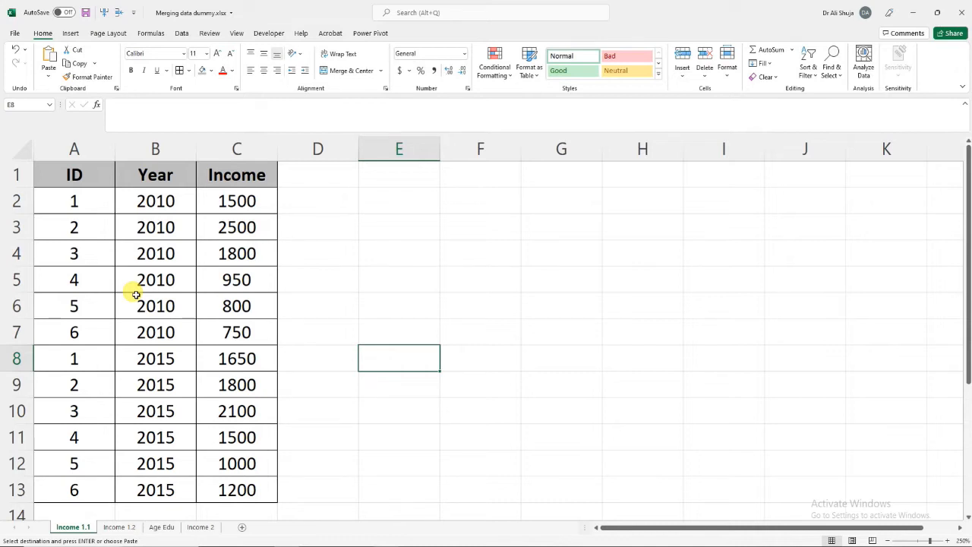
pyautogui.moveTo(74, 200); pyautogui.dragTo(78, 329)
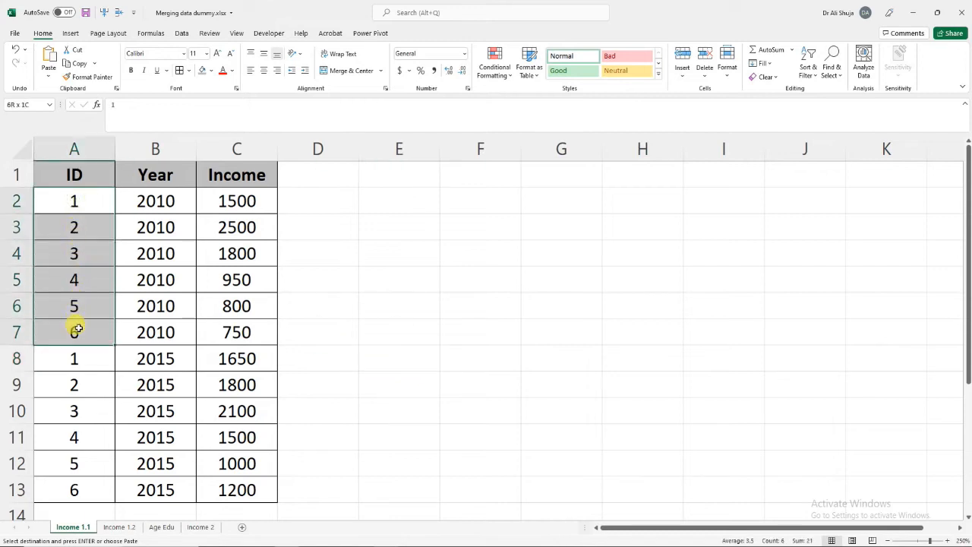
pyautogui.moveTo(232, 202); pyautogui.dragTo(240, 328)
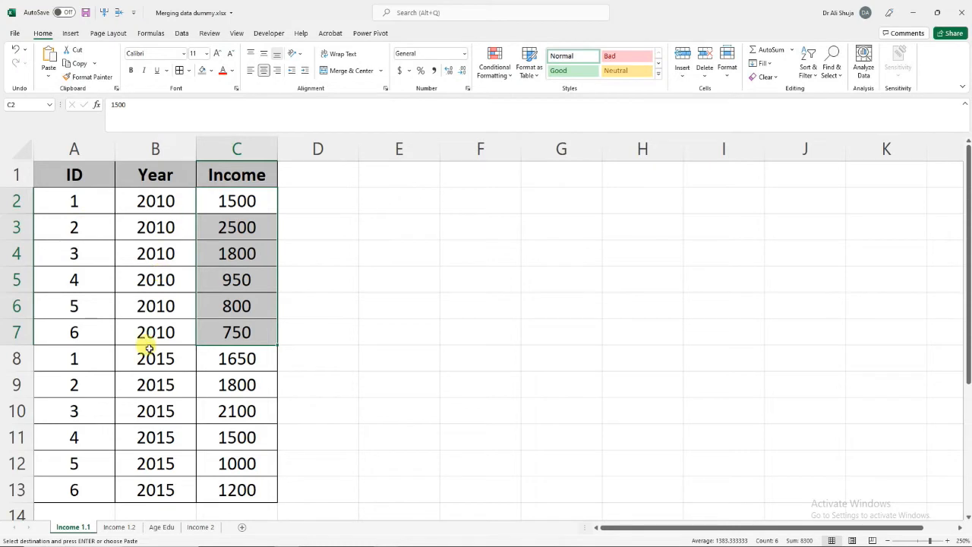
pyautogui.click(160, 527)
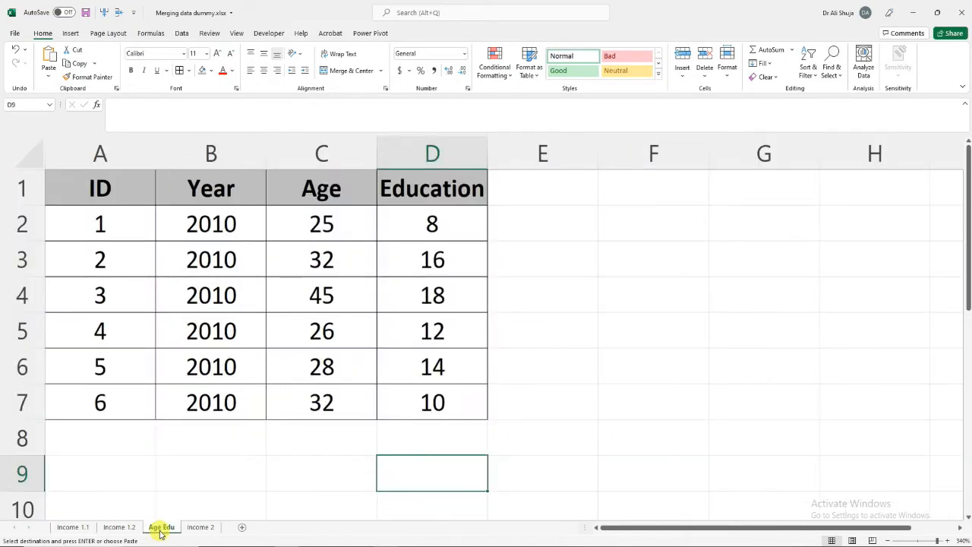
pyautogui.moveTo(126, 220); pyautogui.dragTo(125, 400)
pyautogui.moveTo(207, 221); pyautogui.dragTo(218, 397)
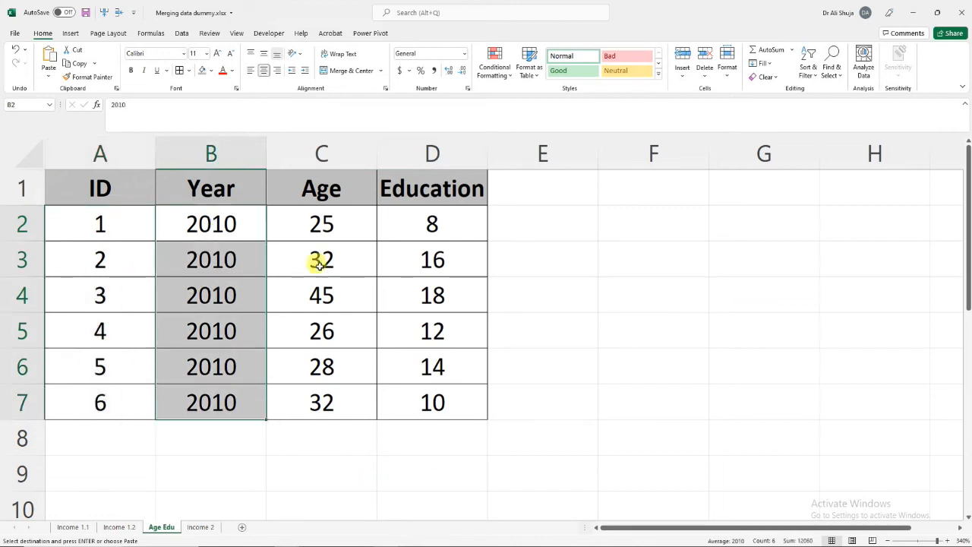
pyautogui.moveTo(321, 217); pyautogui.dragTo(345, 398)
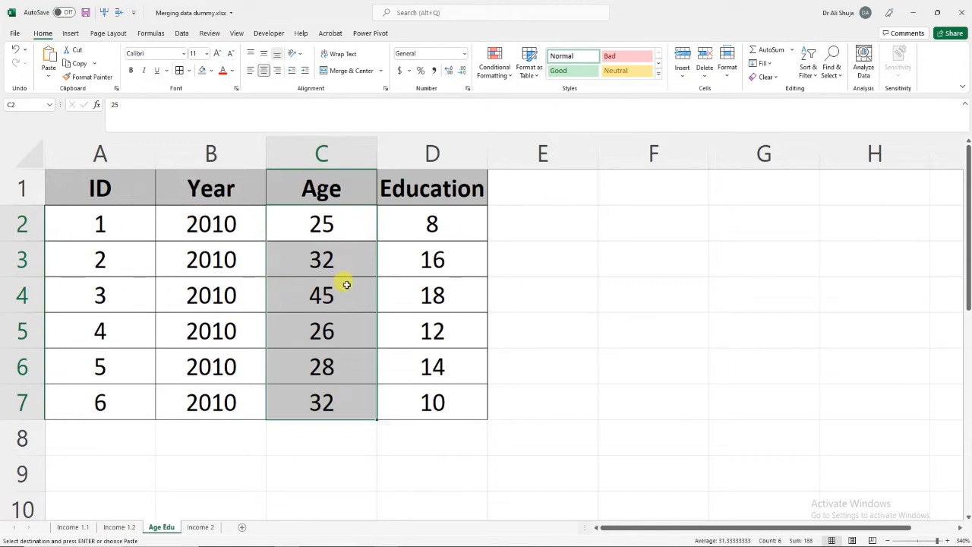
# Step: Undo the paste of the 2015 rows beneath the 2010 data on the Income 1.1 sheet
pyautogui.click(76, 526)
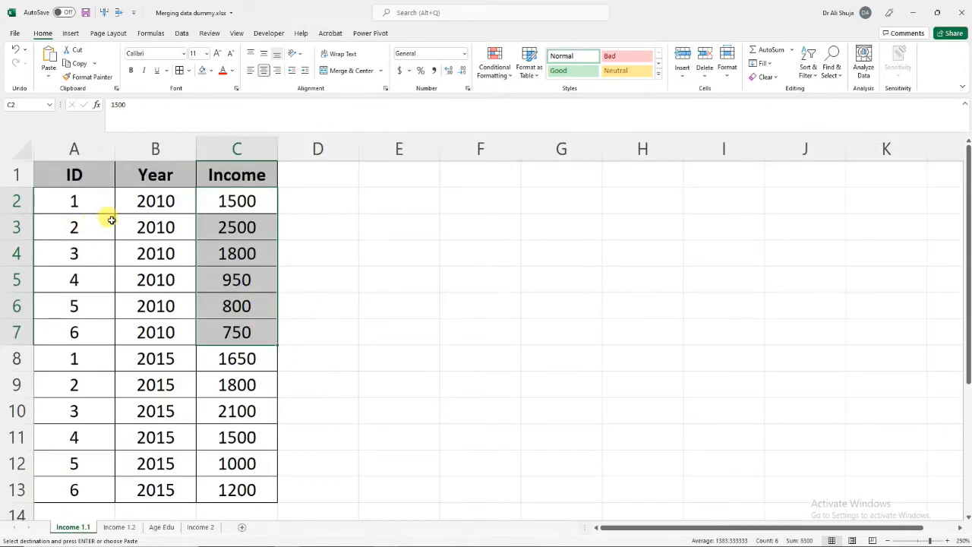
pyautogui.hotkey('ctrl', 'z')
pyautogui.scroll(3, 111, 221)
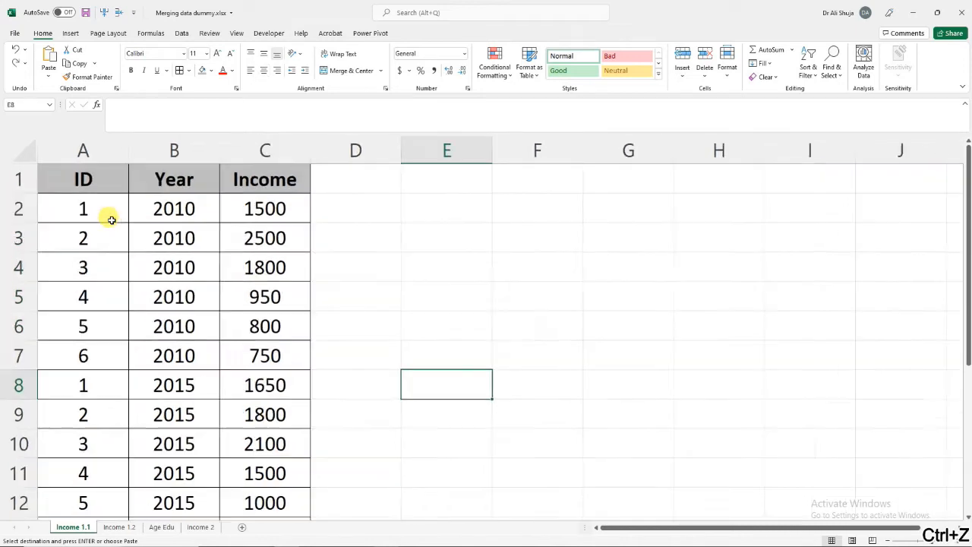
pyautogui.scroll(1, 112, 221)
pyautogui.hotkey('ctrl', 'z')
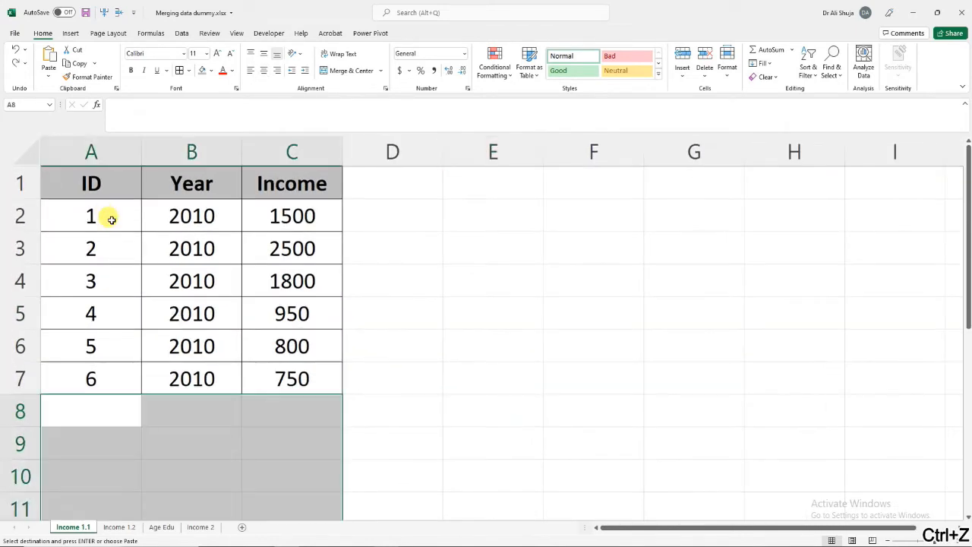
pyautogui.click(356, 375)
pyautogui.scroll(-3, 356, 375)
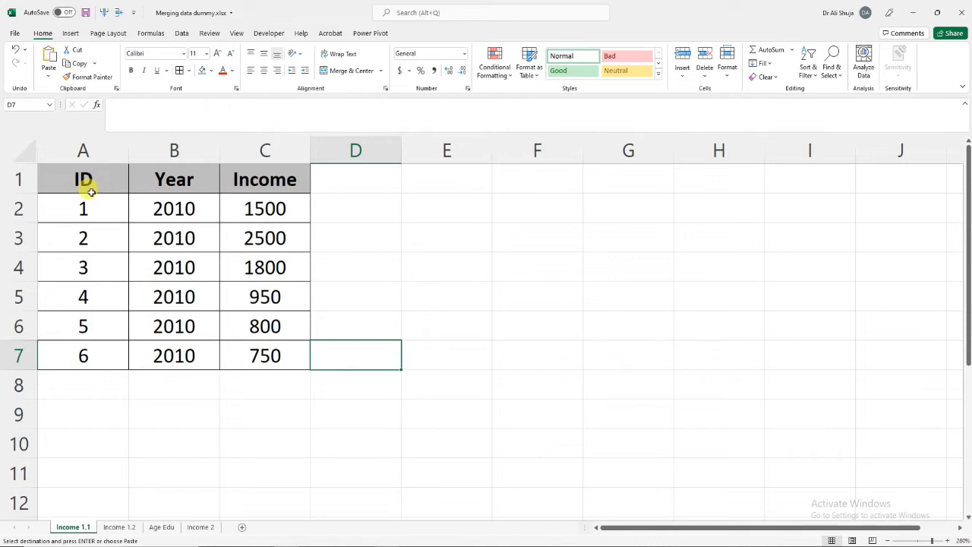
# Step: Copy the Age and Education columns (C1:D7) from Age Edu and paste them beside Income on Income 1.1, starting at D1
pyautogui.click(162, 527)
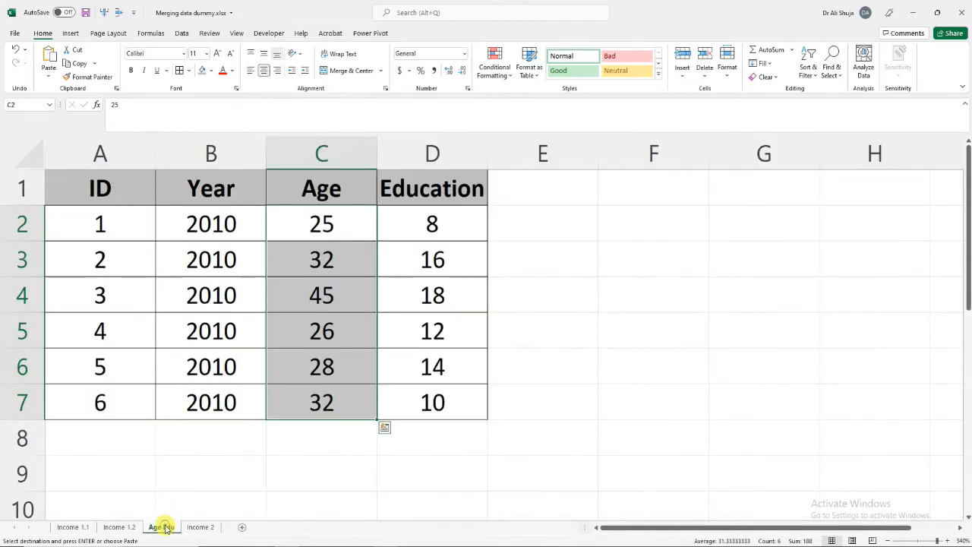
pyautogui.click(341, 186)
pyautogui.moveTo(368, 198)
pyautogui.mouseDown()
pyautogui.moveTo(386, 256)
pyautogui.moveTo(398, 402)
pyautogui.mouseUp()
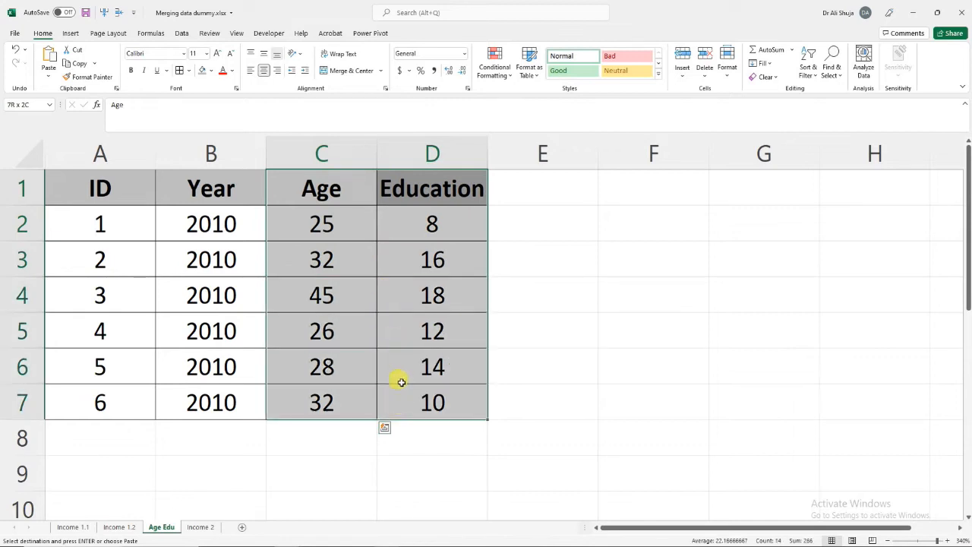
pyautogui.rightClick(352, 196)
pyautogui.click(372, 213)
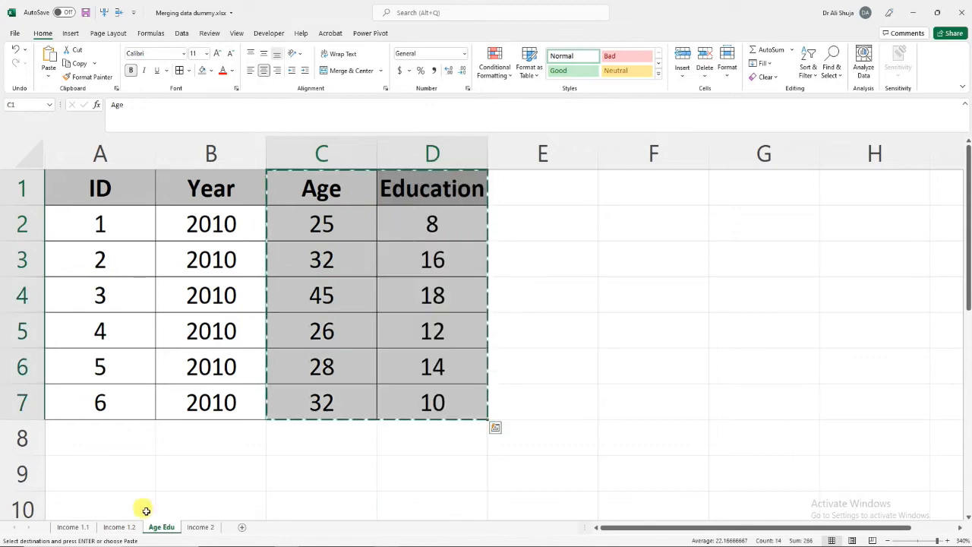
pyautogui.click(72, 527)
pyautogui.rightClick(355, 182)
pyautogui.click(381, 238)
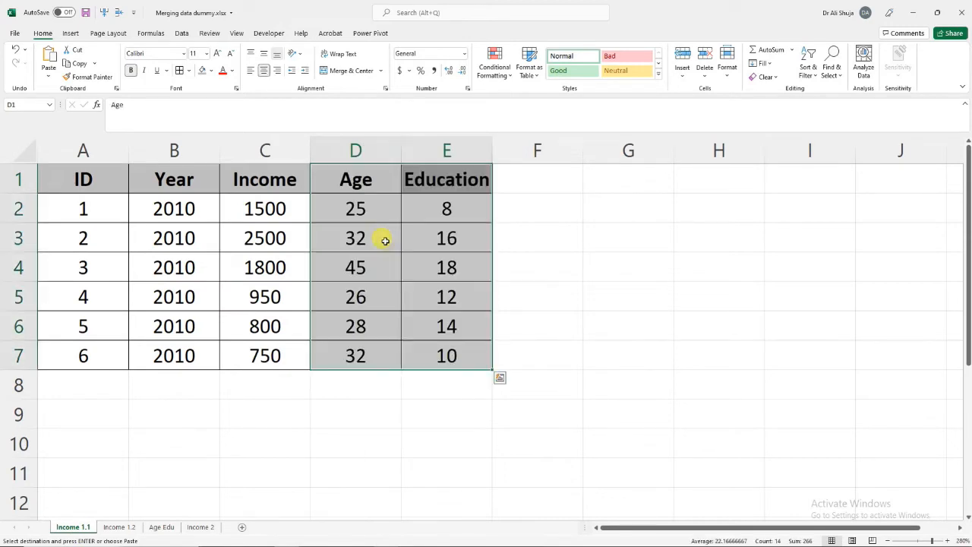
pyautogui.click(523, 255)
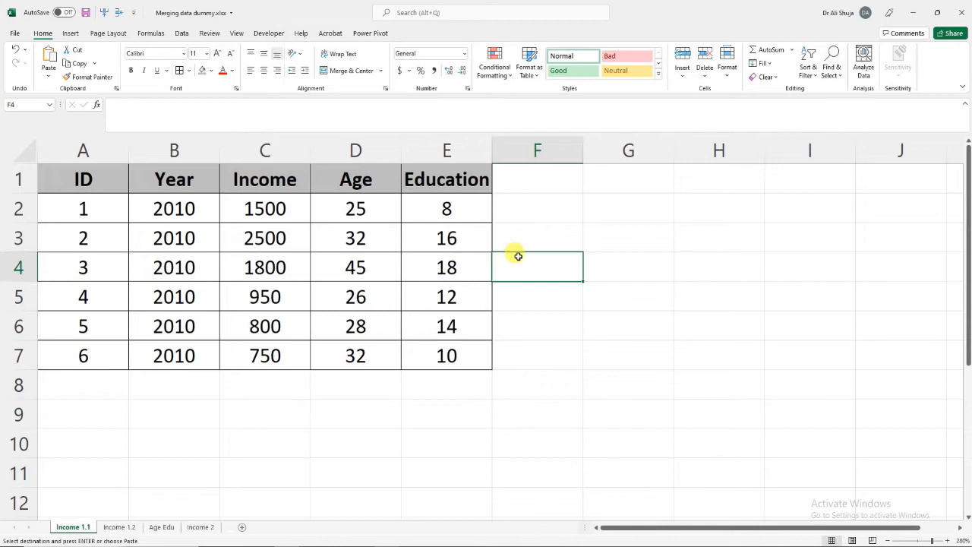
# Step: Check the ID and Year columns on Age Edu against the merged table on Income 1.1
pyautogui.click(161, 527)
pyautogui.click(213, 221)
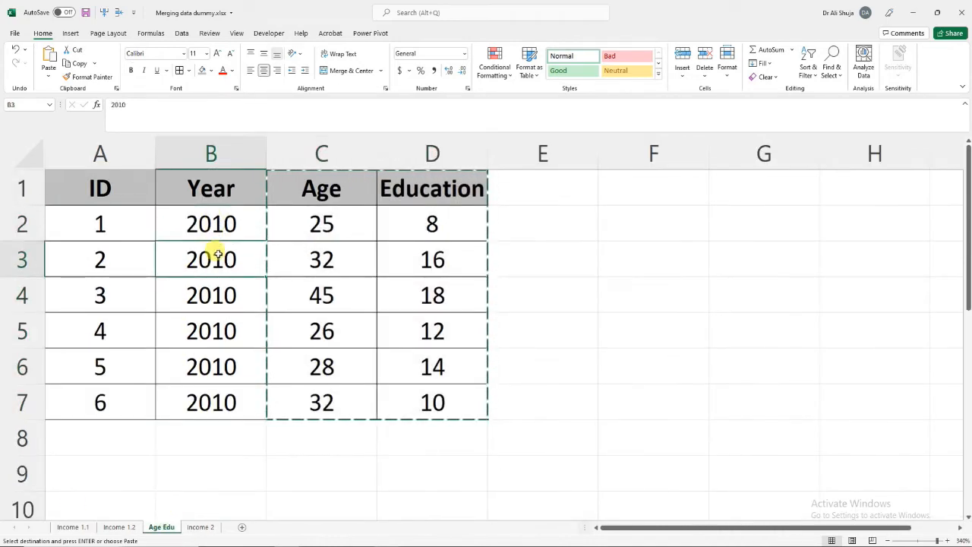
pyautogui.click(72, 527)
pyautogui.moveTo(83, 207); pyautogui.dragTo(81, 356)
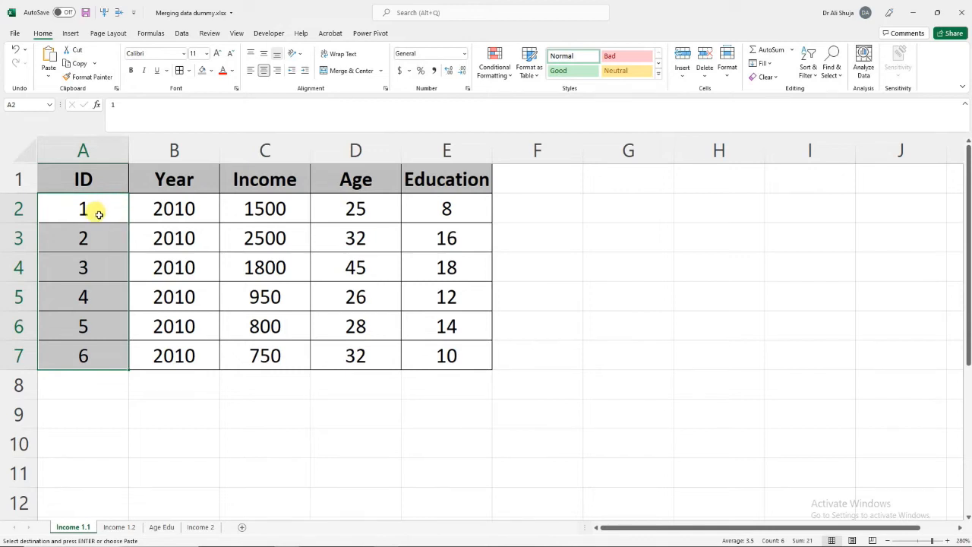
pyautogui.hotkey('ctrl', 'v')
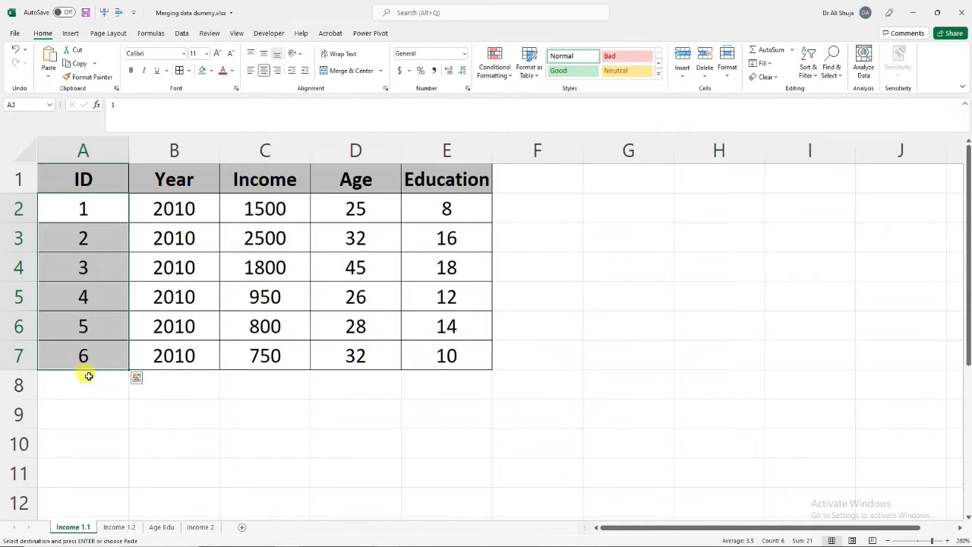
pyautogui.click(160, 527)
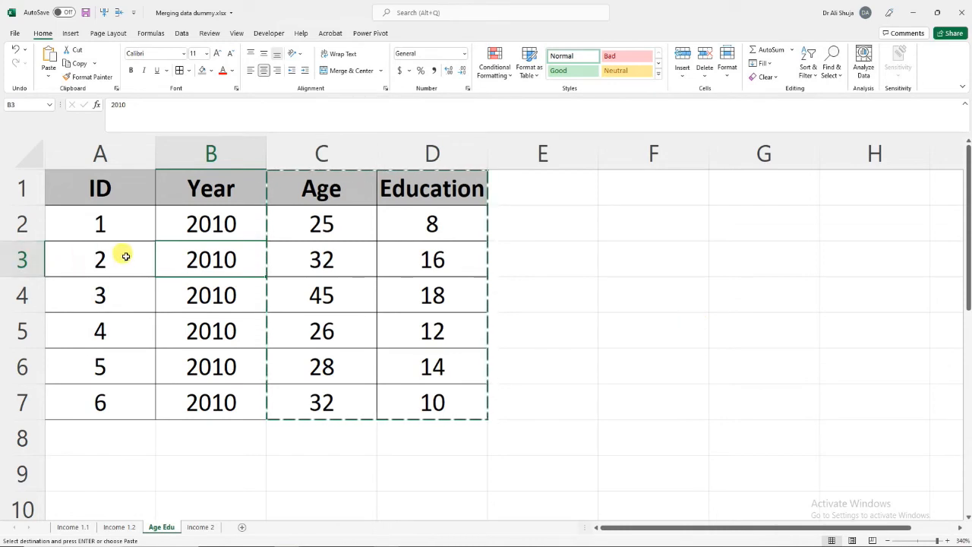
# Step: Delete row 3, holding the record for ID 2, from the Age Edu sheet
pyautogui.click(5, 264)
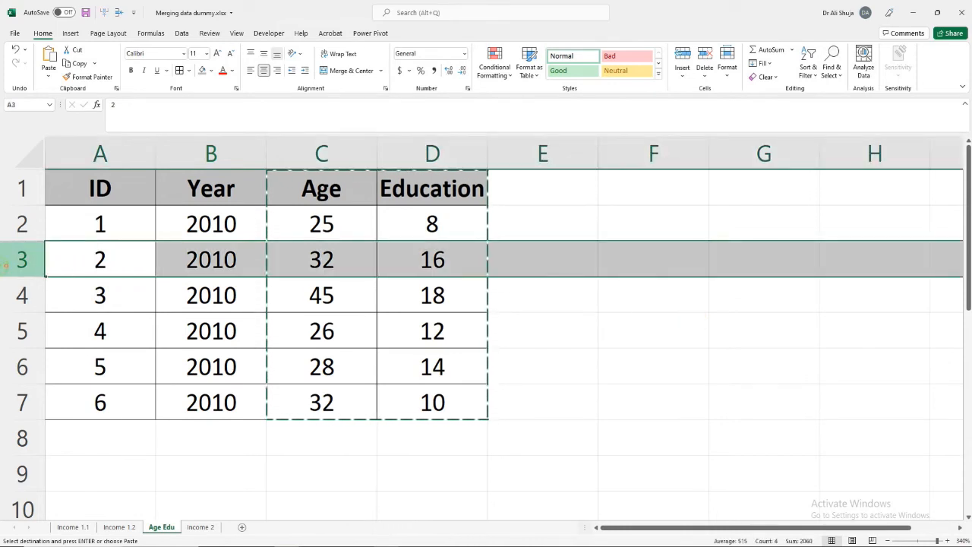
pyautogui.rightClick(6, 265)
pyautogui.click(26, 361)
pyautogui.click(449, 418)
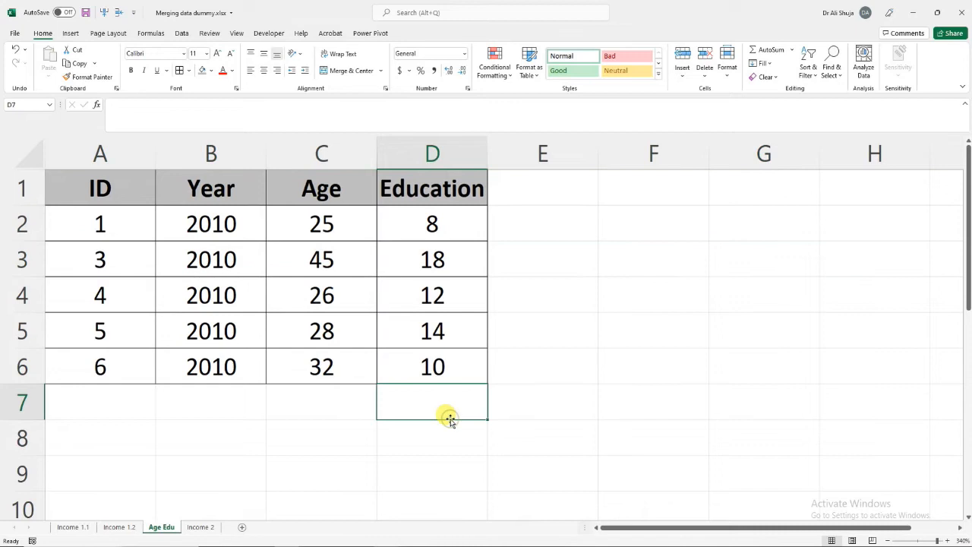
pyautogui.rightClick(448, 225)
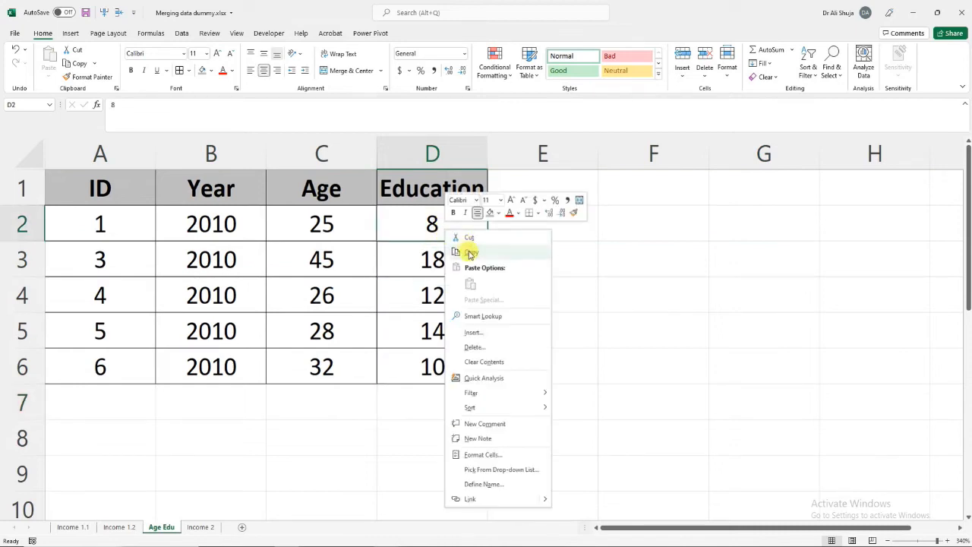
# Step: Compare the ID column and merged values on Income 1.1 with the remaining IDs on Age Edu
pyautogui.click(68, 527)
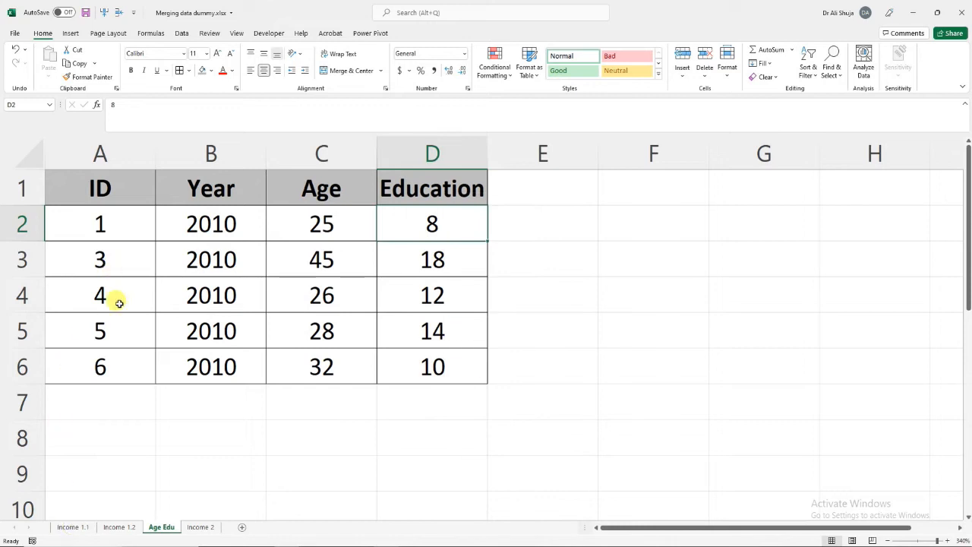
pyautogui.click(72, 527)
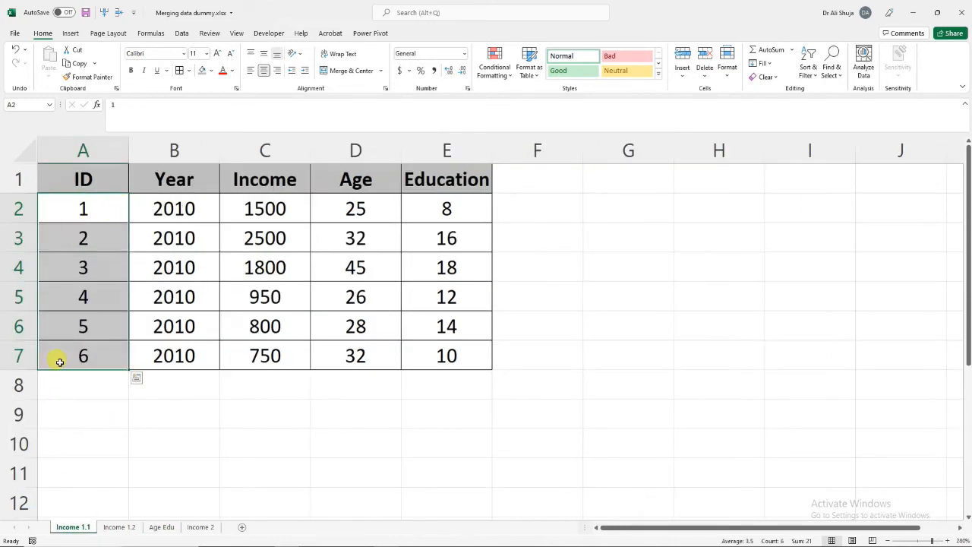
pyautogui.click(120, 527)
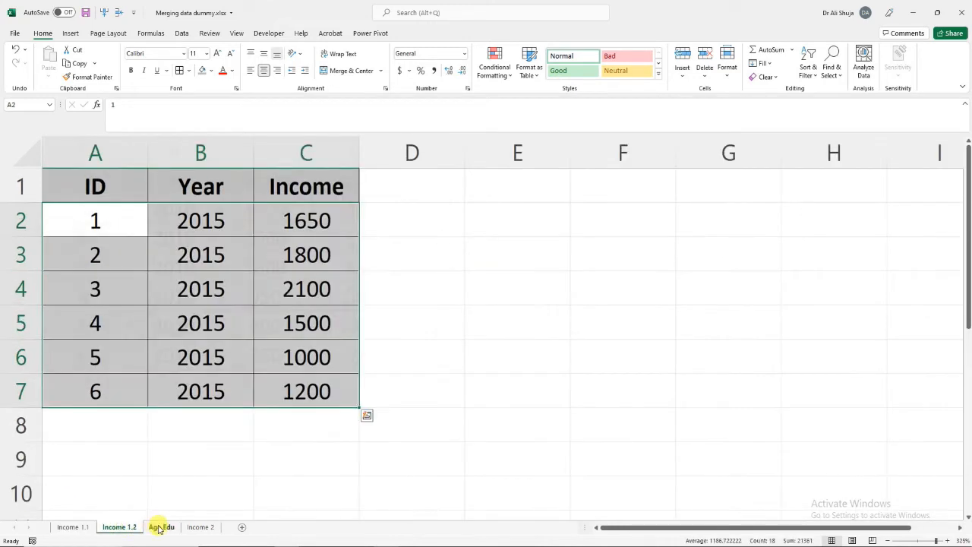
pyautogui.click(161, 527)
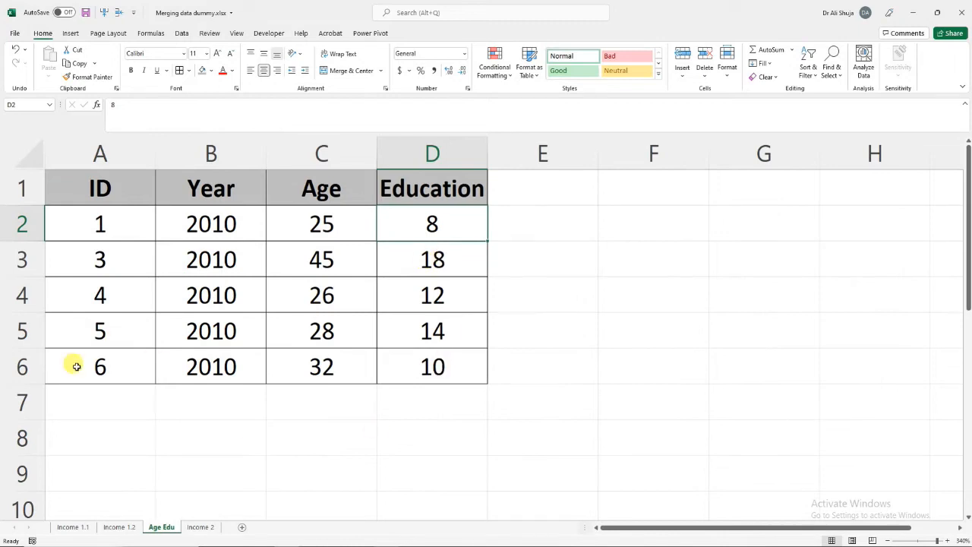
pyautogui.click(67, 527)
pyautogui.click(157, 529)
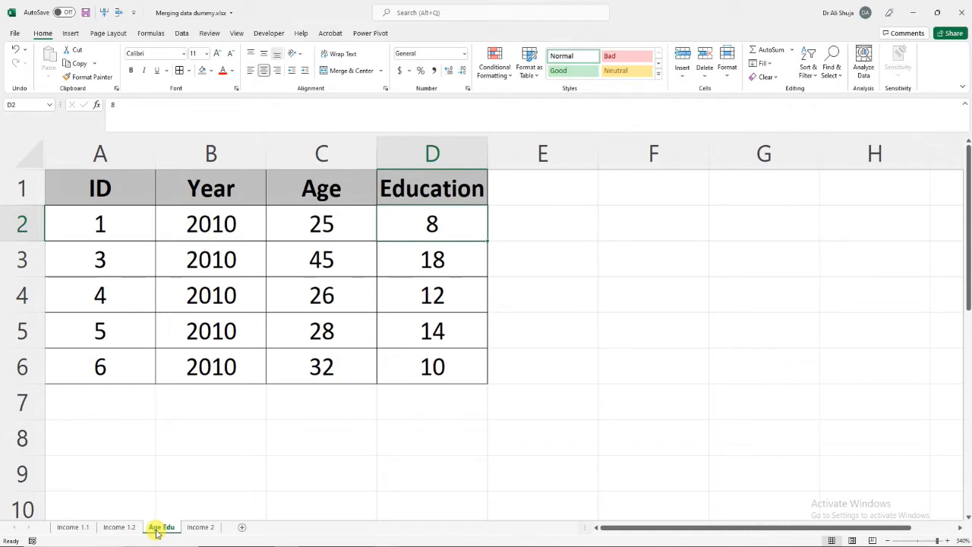
# Step: Examine the ID, Year and Income of the first record on Income 1.1 and check the matching columns on Age Edu
pyautogui.click(73, 528)
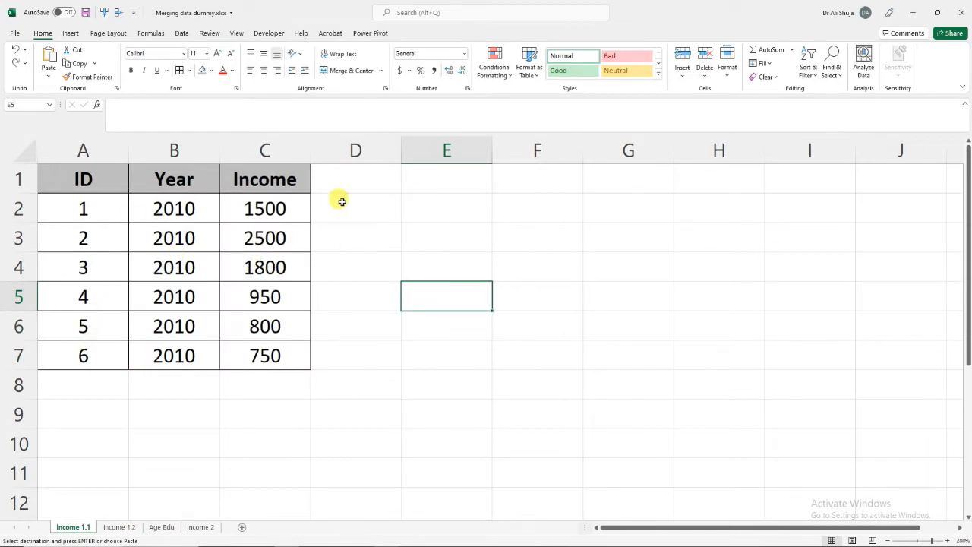
pyautogui.click(80, 206)
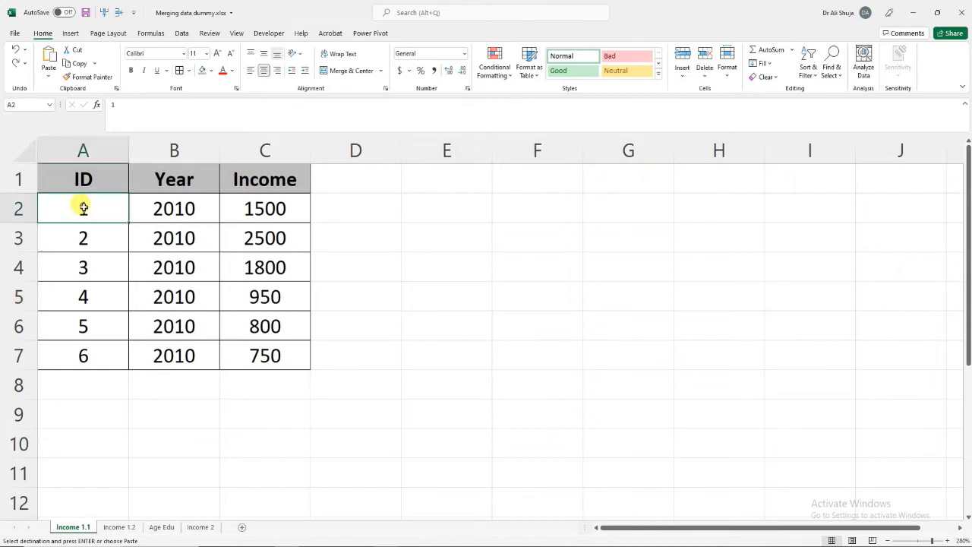
pyautogui.click(150, 208)
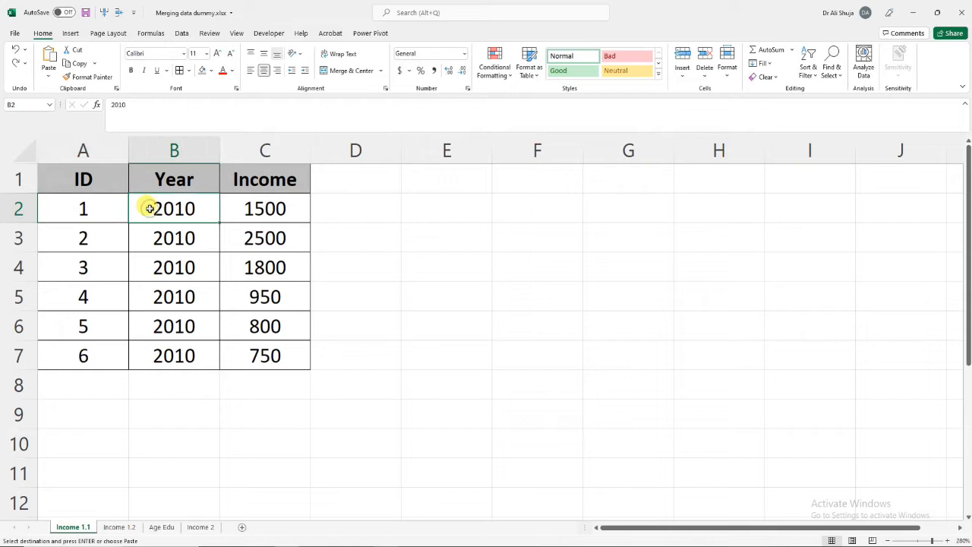
pyautogui.click(109, 209)
pyautogui.click(142, 207)
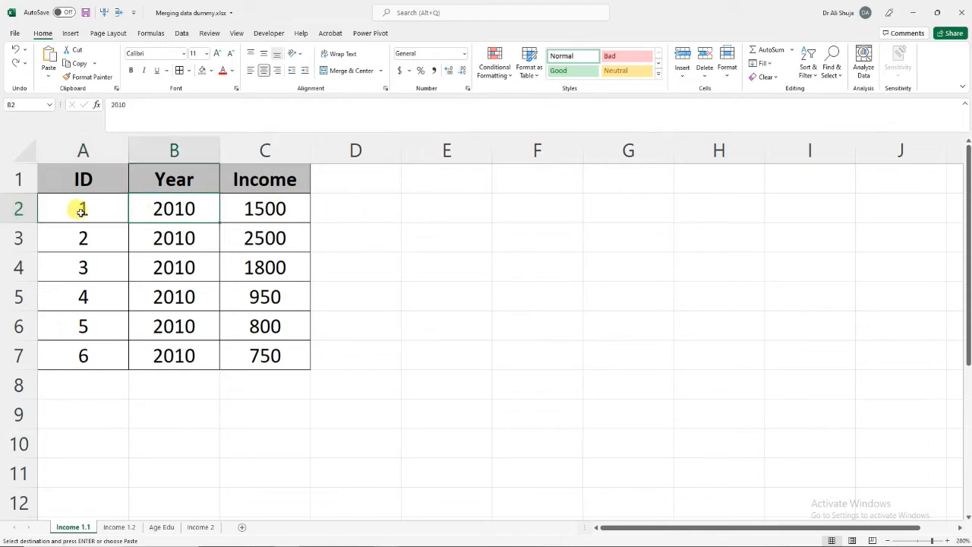
pyautogui.click(111, 209)
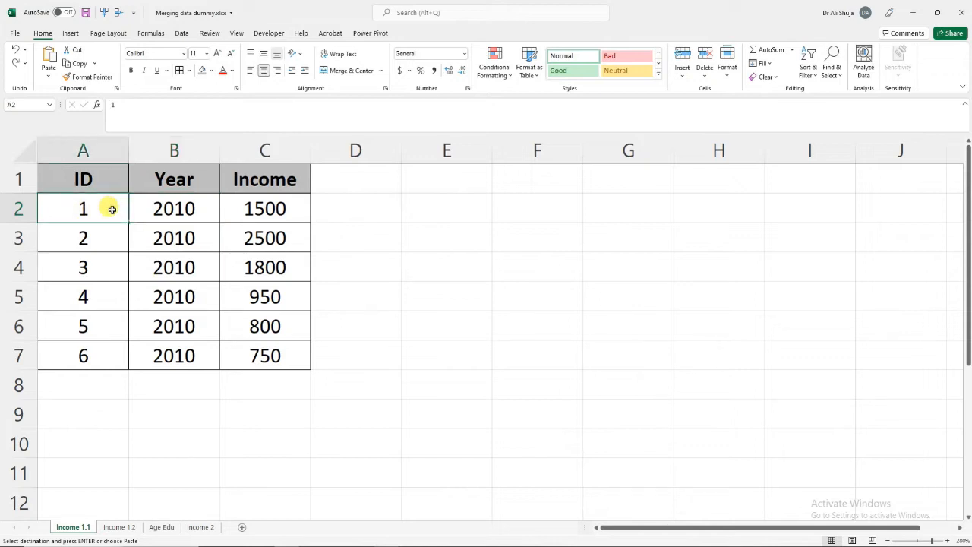
pyautogui.click(174, 207)
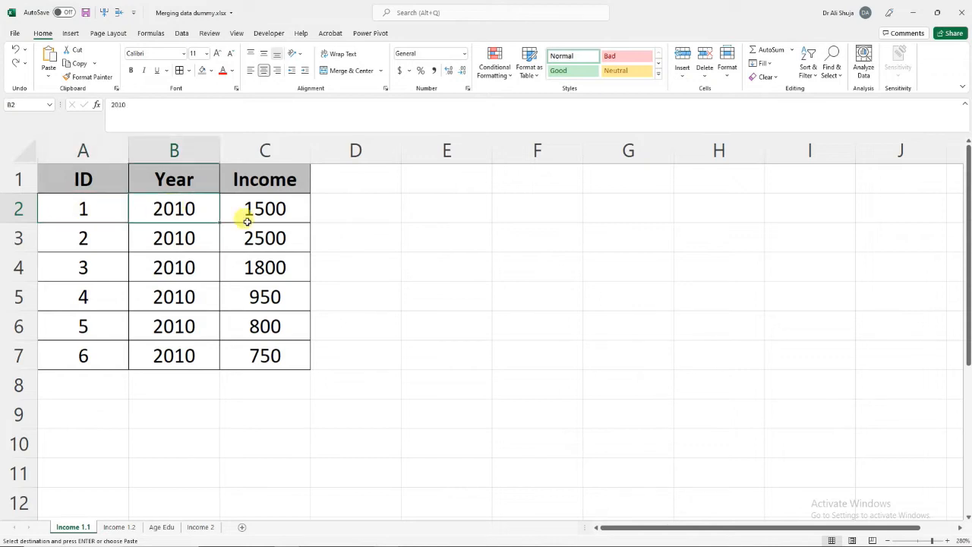
pyautogui.click(268, 206)
pyautogui.click(161, 526)
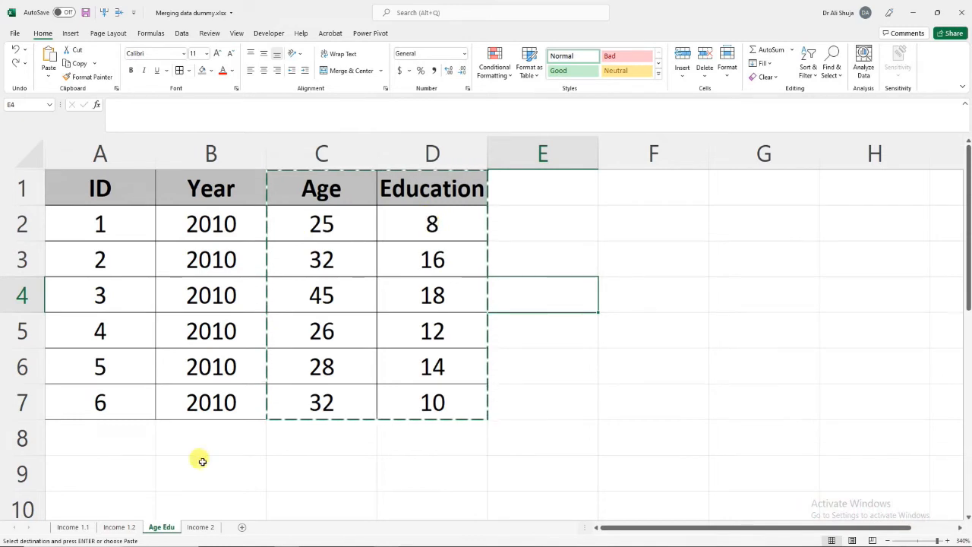
pyautogui.hotkey('ctrl', 'pageup')
pyautogui.hotkey('ctrl', 'pageup')
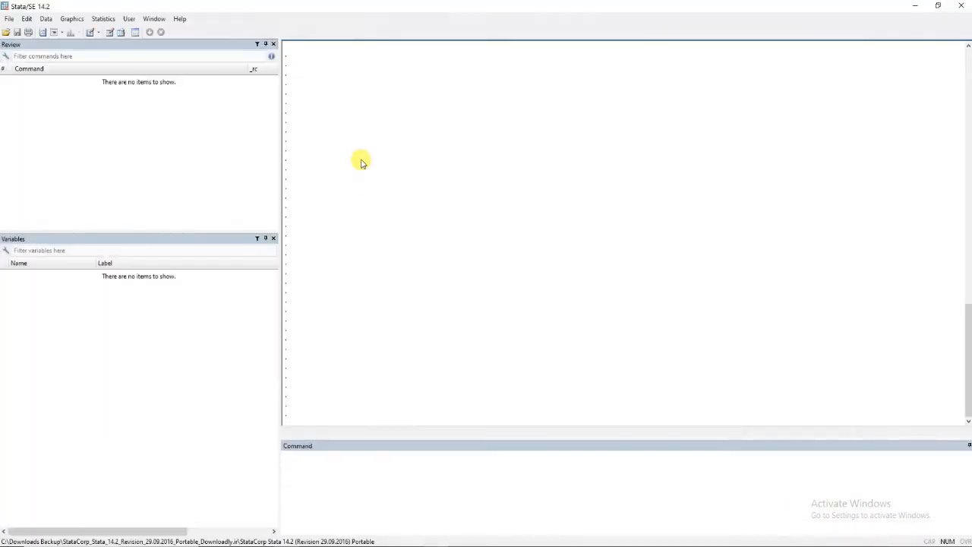
# Step: Switch to Stata and load Merging data dummy.xlsx into the Excel import dialog with worksheet Income 1.1
pyautogui.click(8, 19)
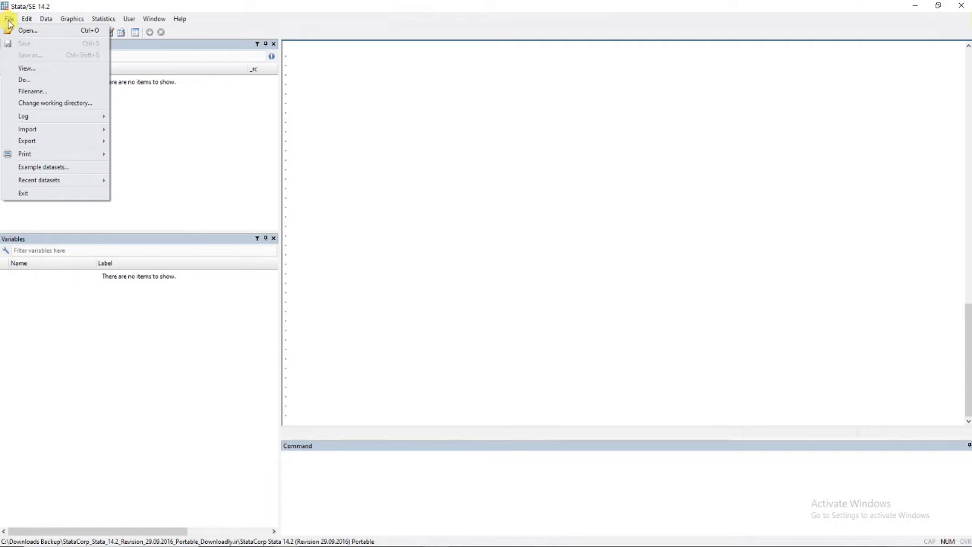
pyautogui.moveTo(60, 129)
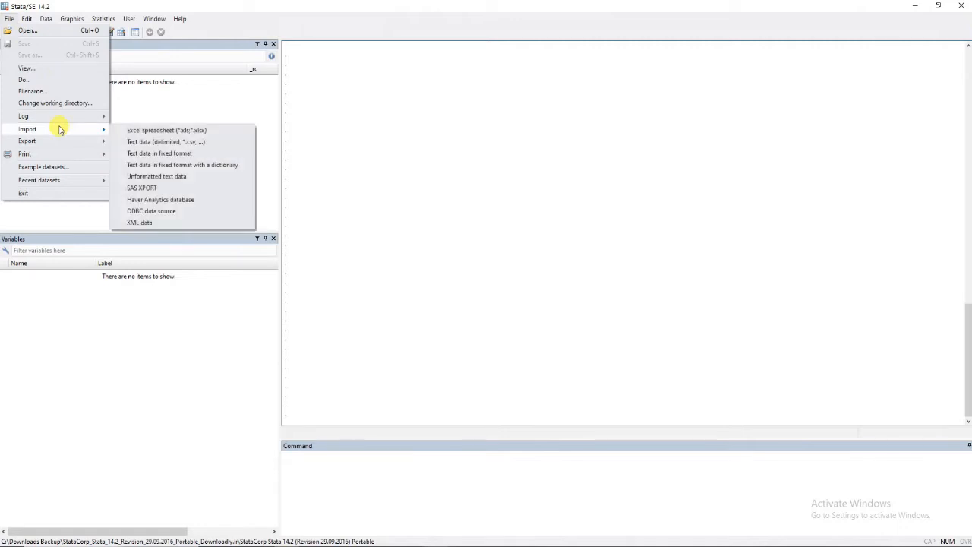
pyautogui.click(138, 130)
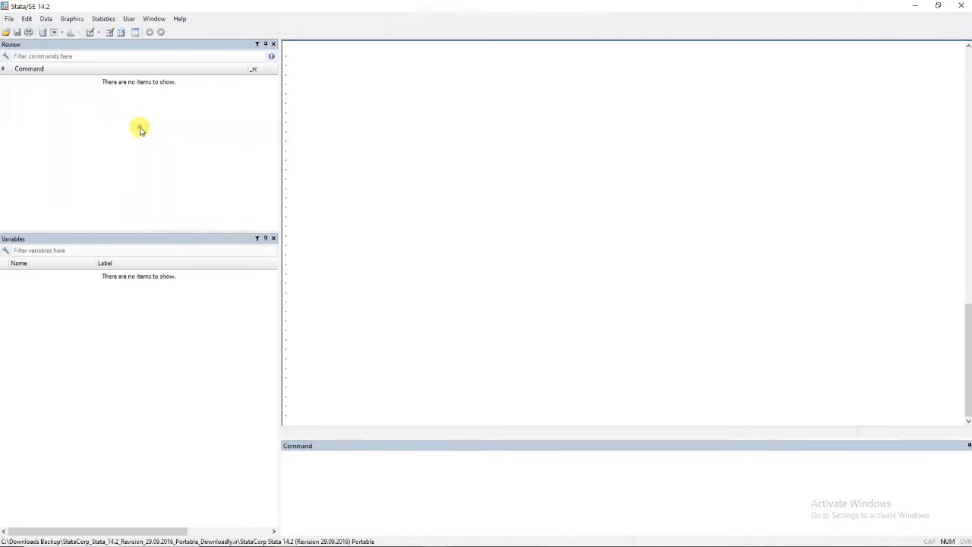
pyautogui.click(577, 195)
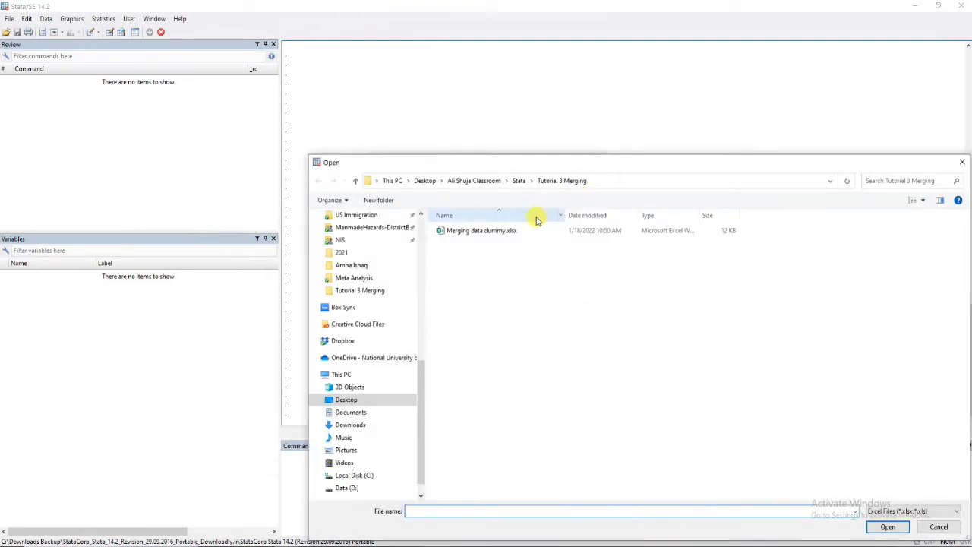
pyautogui.click(511, 231)
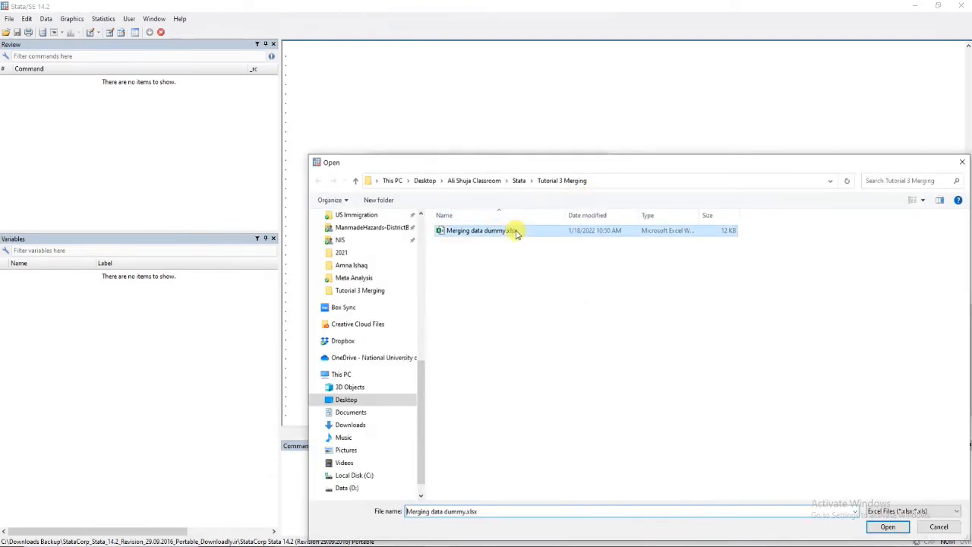
pyautogui.click(887, 526)
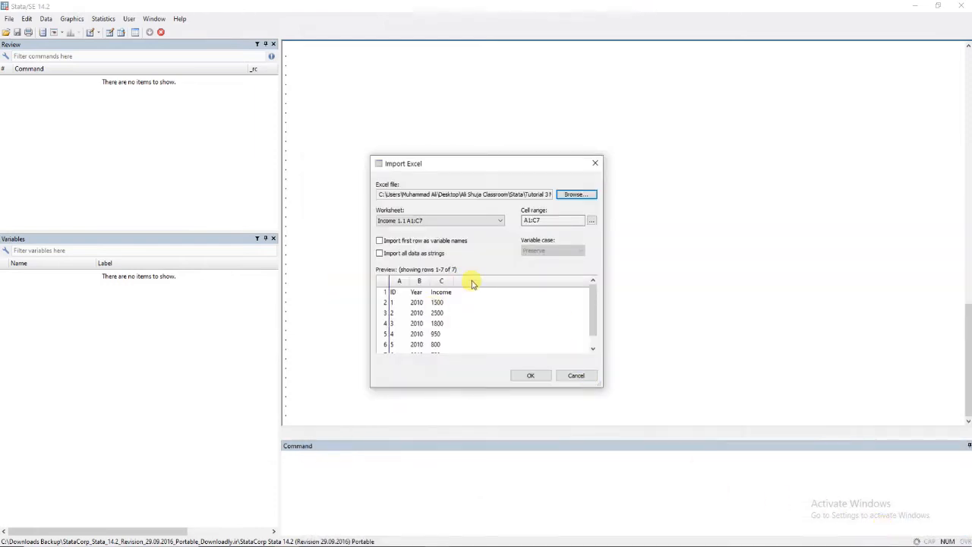
pyautogui.moveTo(466, 167); pyautogui.dragTo(422, 115)
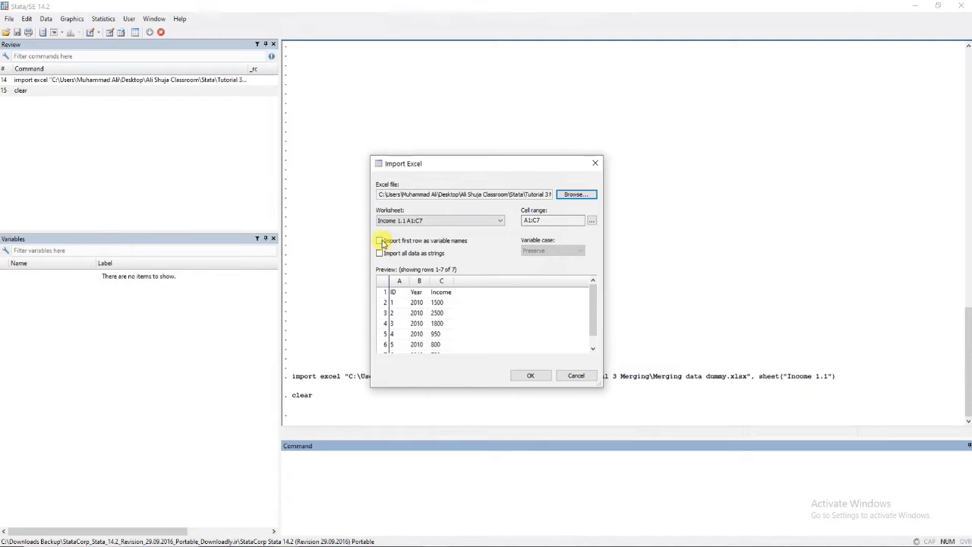
# Step: Import worksheet Income 1.1 with its first row as variable names, and review the data in the Data Editor
pyautogui.click(380, 241)
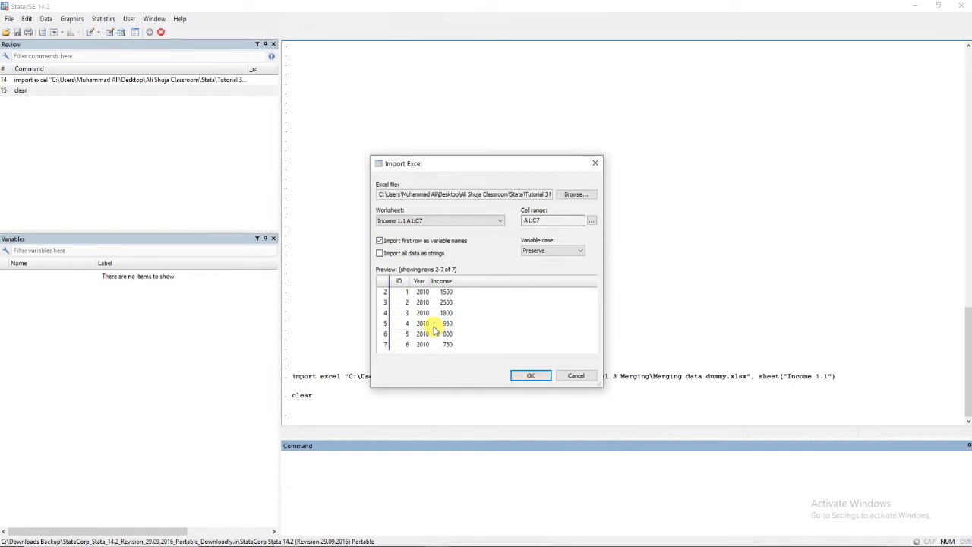
pyautogui.click(530, 375)
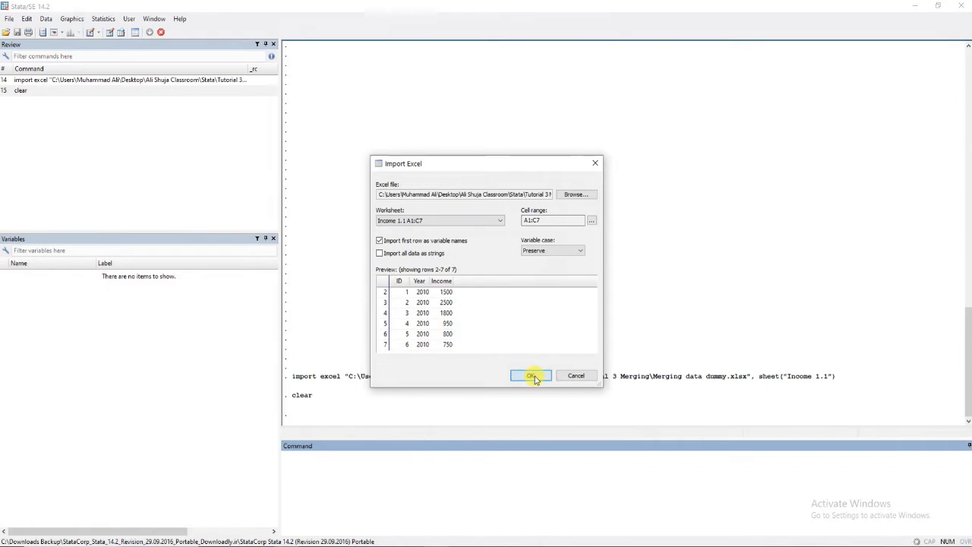
pyautogui.click(121, 32)
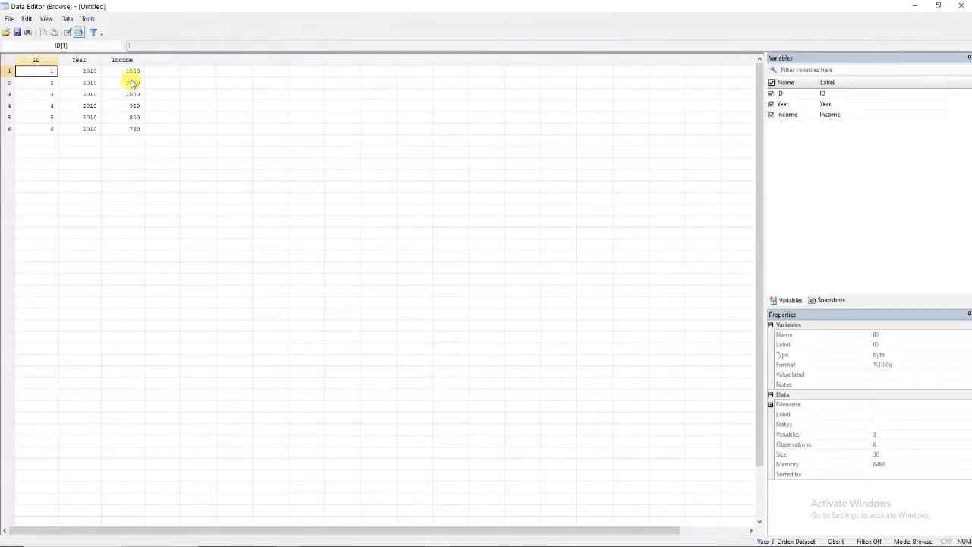
pyautogui.moveTo(132, 71); pyautogui.dragTo(208, 243)
pyautogui.click(208, 243)
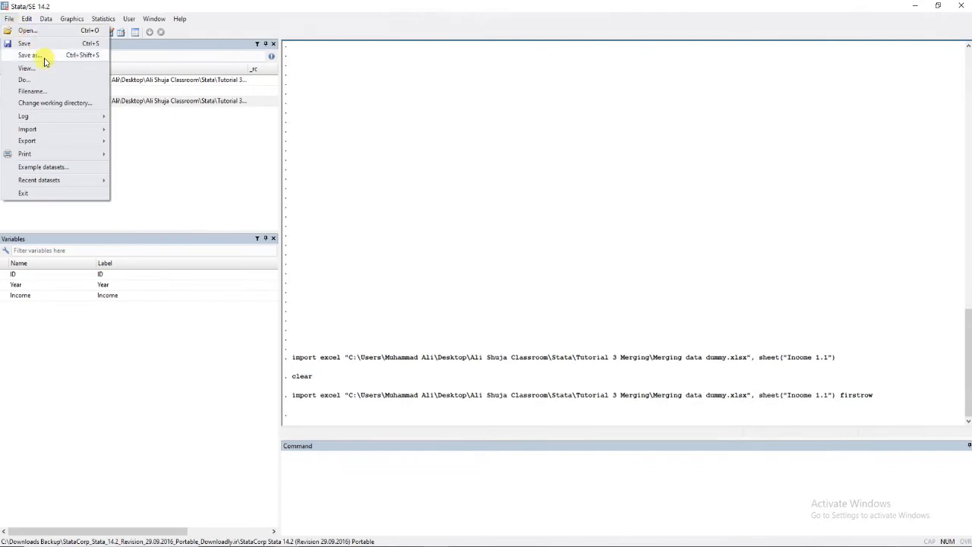
# Step: Check the existing .dta files without saving, and review the imported data and the sheet name in its import command
pyautogui.click(44, 61)
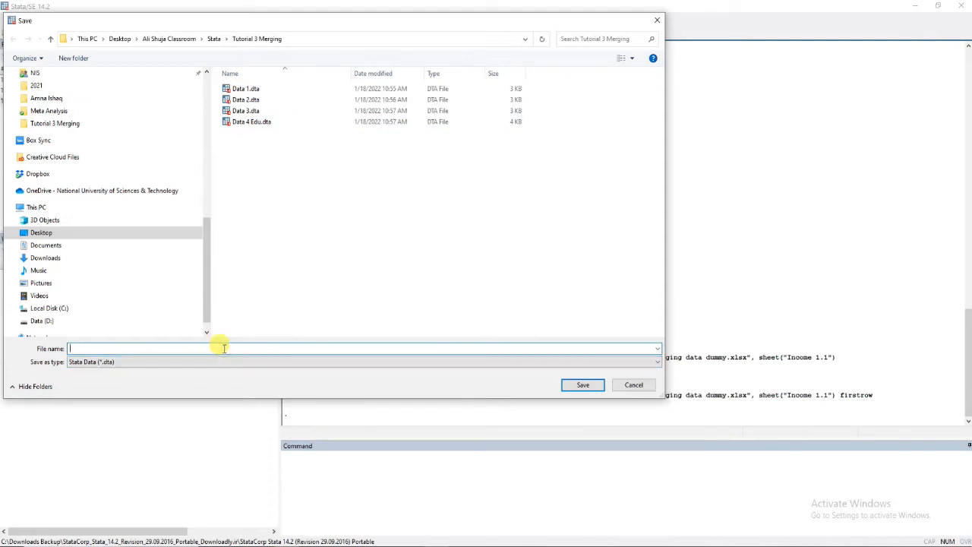
pyautogui.click(633, 386)
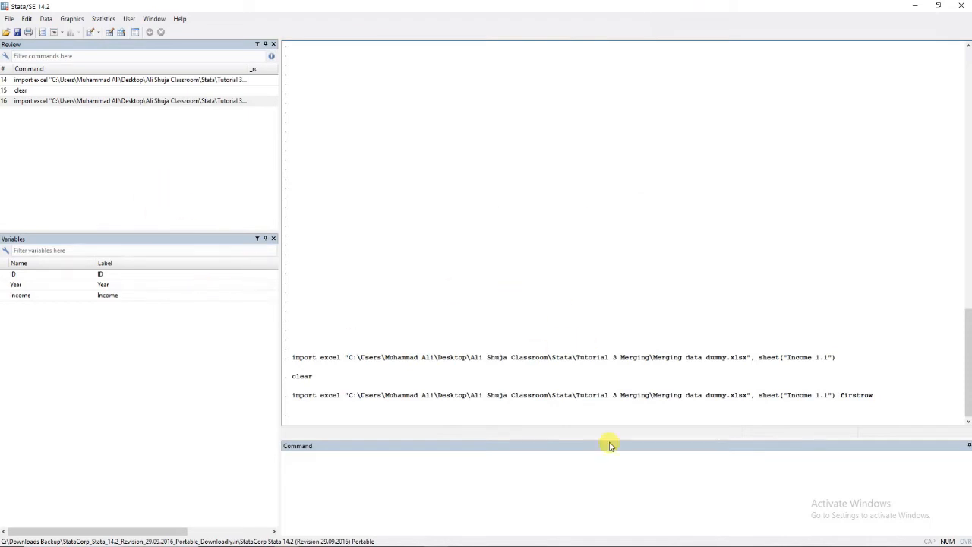
pyautogui.click(119, 32)
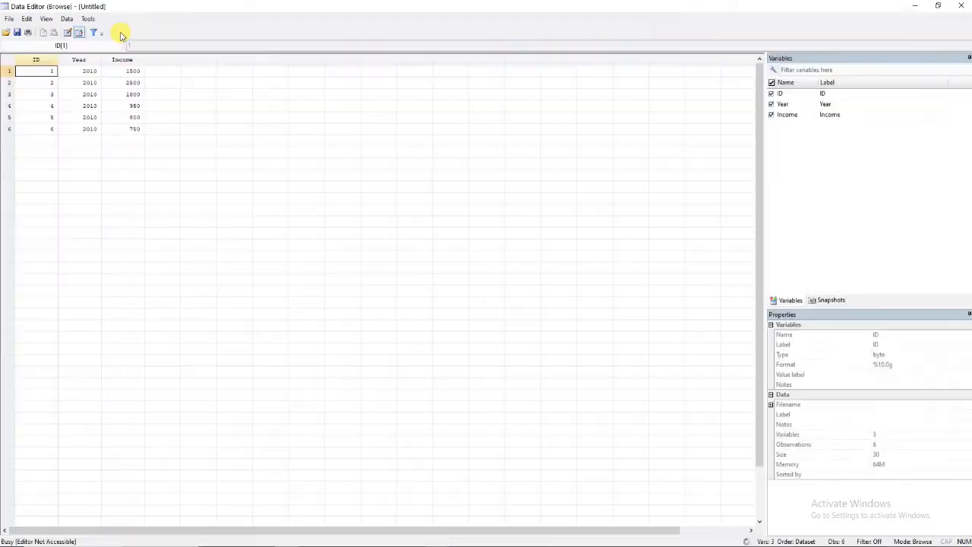
pyautogui.click(961, 5)
pyautogui.moveTo(787, 395); pyautogui.dragTo(829, 400)
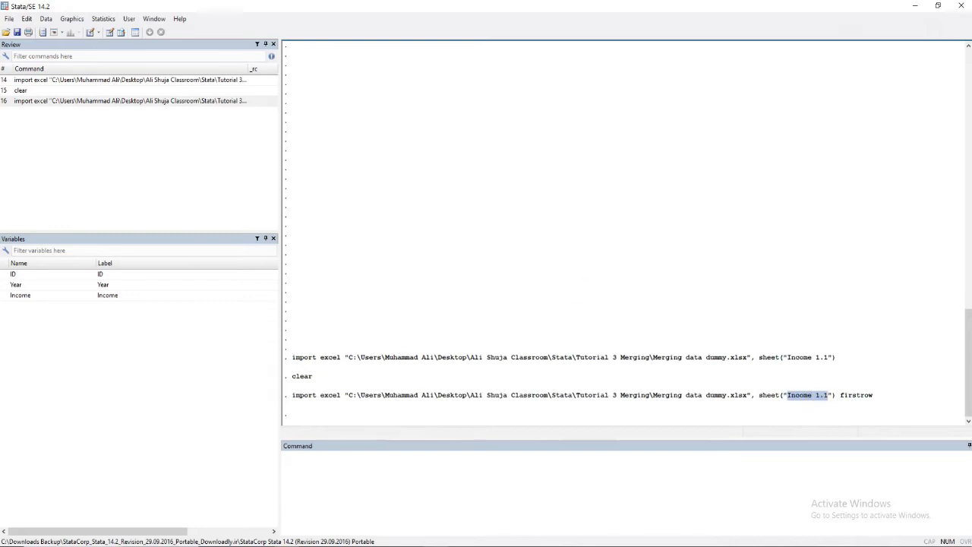
# Step: Load Merging data dummy.xlsx into the Excel import dialog again
pyautogui.click(9, 19)
pyautogui.click(10, 19)
pyautogui.click(9, 21)
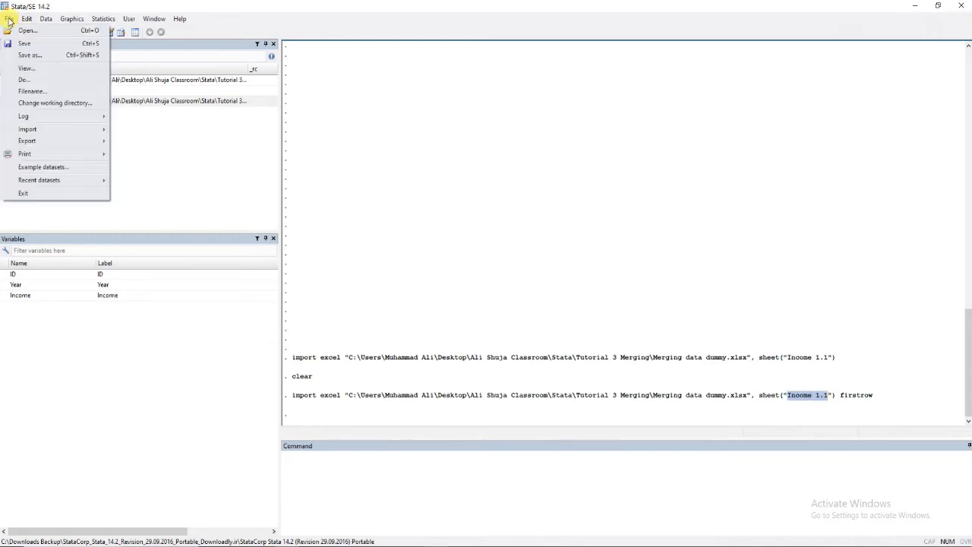
pyautogui.moveTo(44, 129)
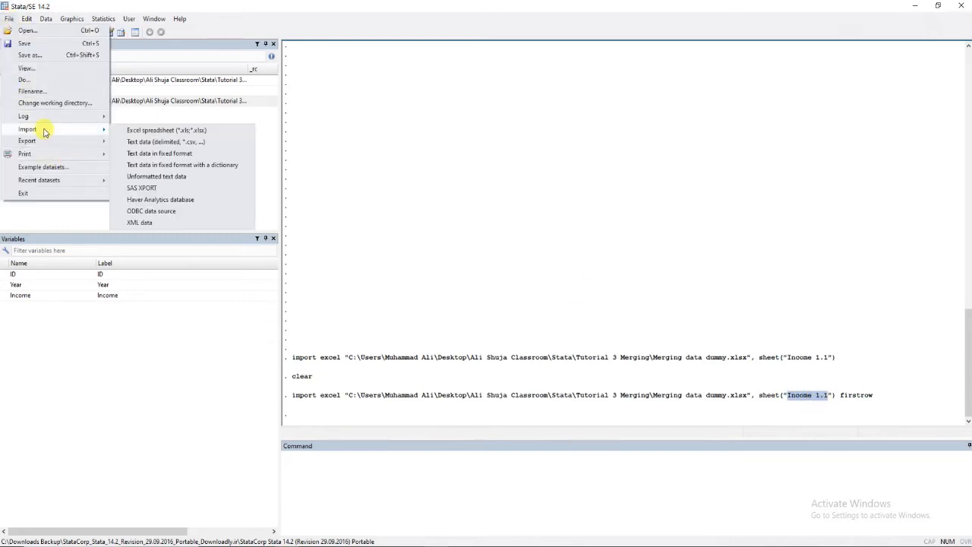
pyautogui.click(124, 129)
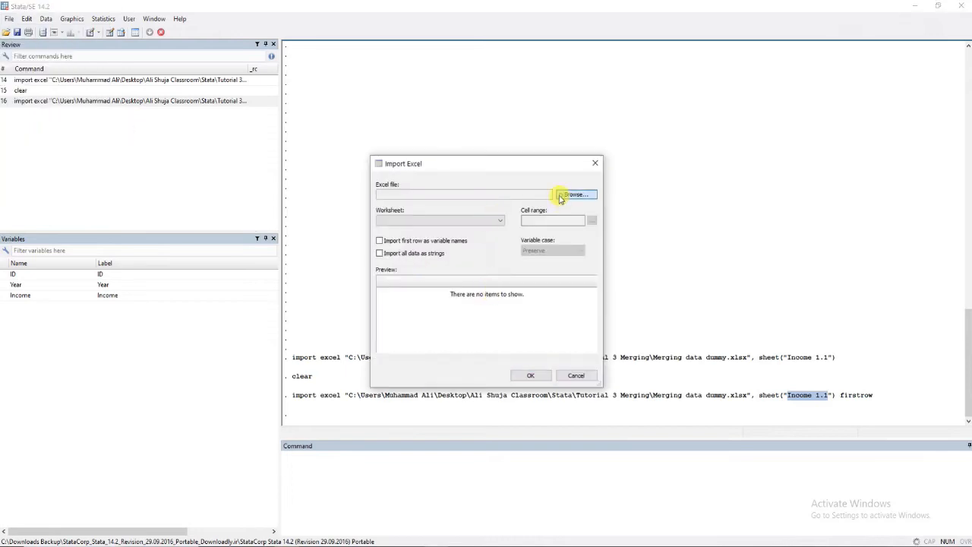
pyautogui.click(564, 196)
pyautogui.doubleClick(506, 233)
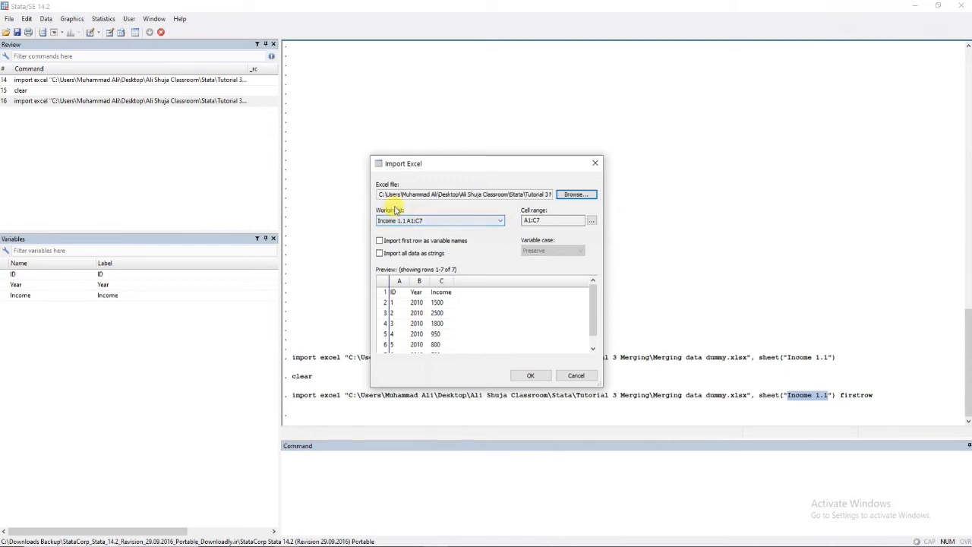
# Step: Preview worksheets Income 1.1 and Income 1.2 in the import dialog and close it without importing
pyautogui.click(408, 220)
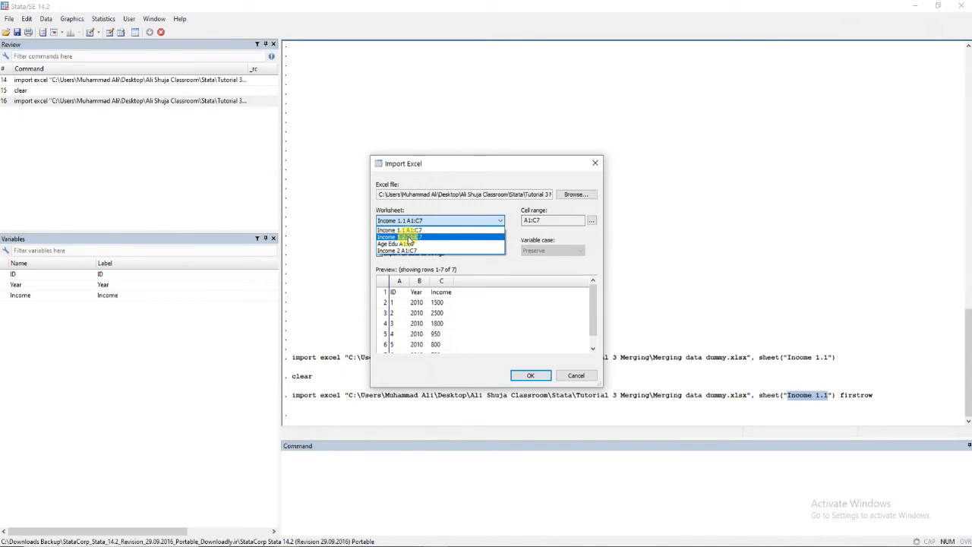
pyautogui.click(409, 237)
pyautogui.click(427, 221)
pyautogui.click(428, 228)
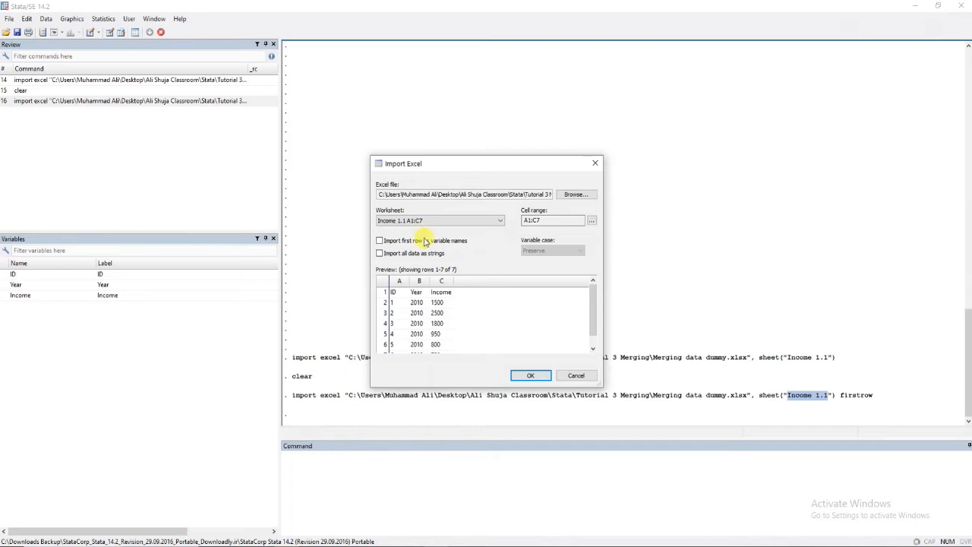
pyautogui.click(425, 220)
pyautogui.click(425, 238)
pyautogui.click(446, 221)
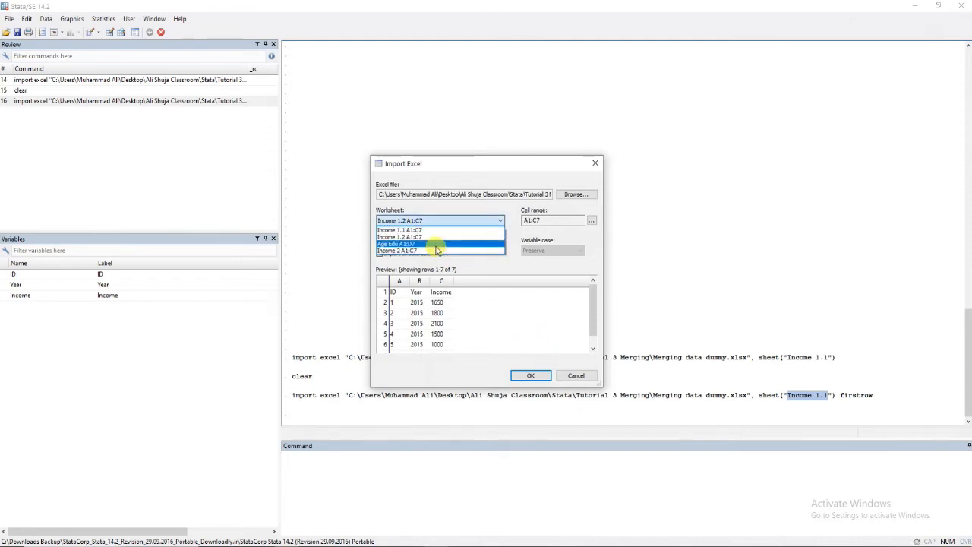
pyautogui.click(491, 270)
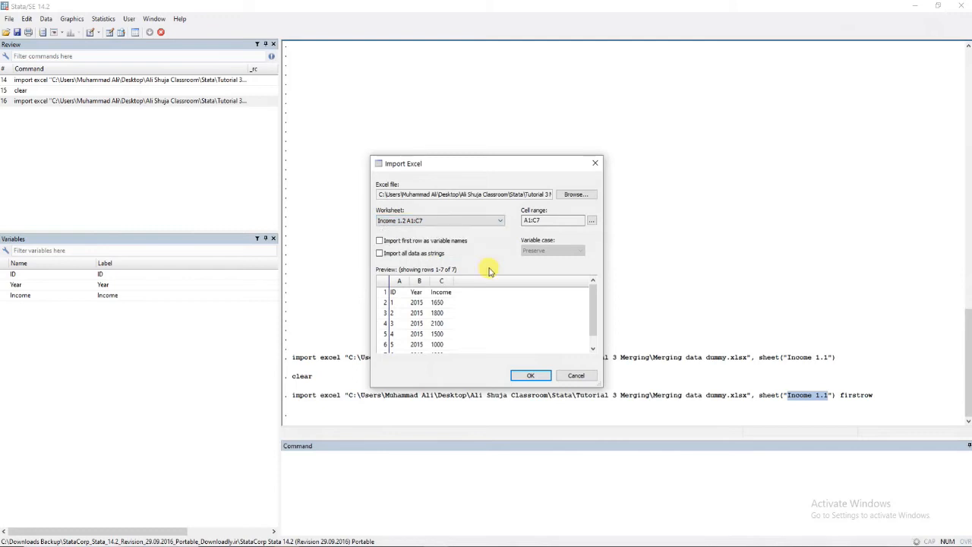
pyautogui.click(576, 376)
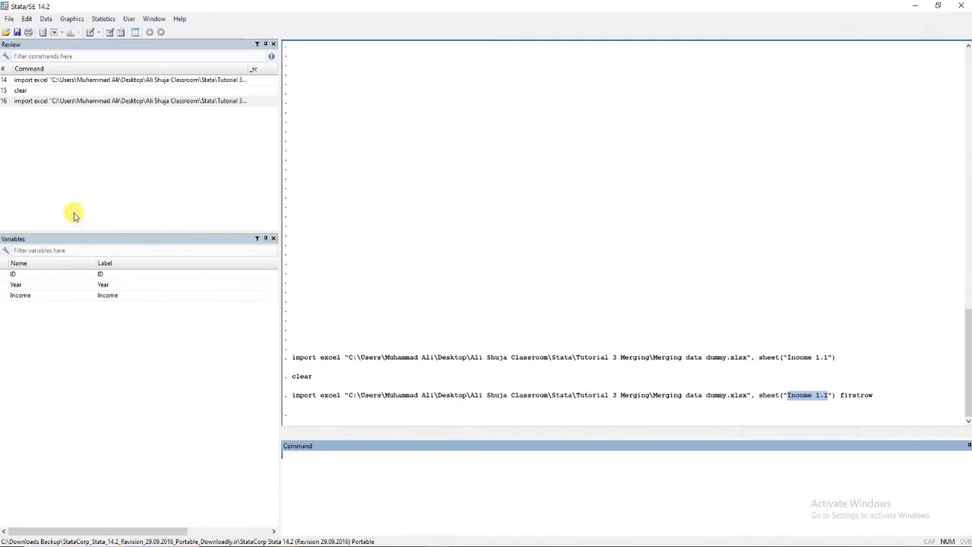
# Step: Clear the dataset in memory and open the saved file Data 1.dta
pyautogui.write('clear')
pyautogui.press('Return')
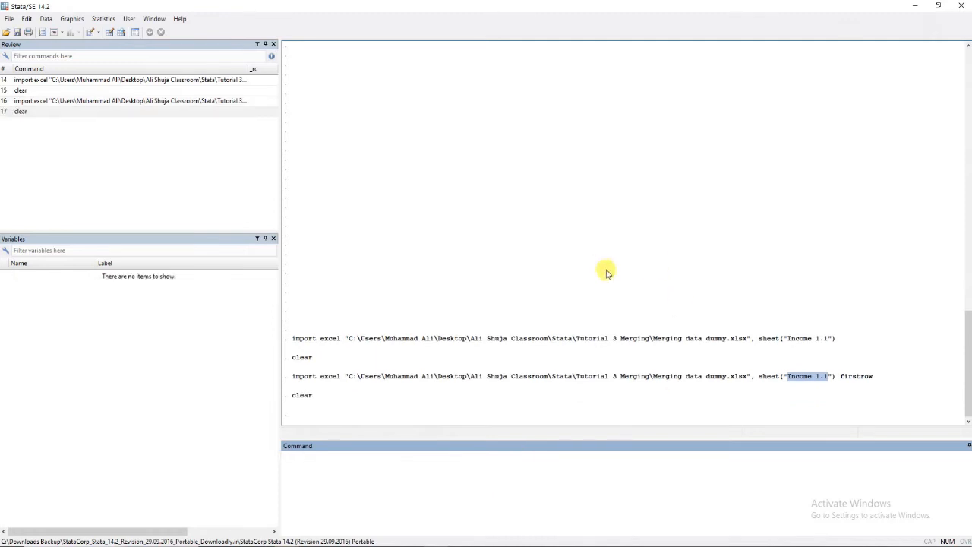
pyautogui.click(6, 32)
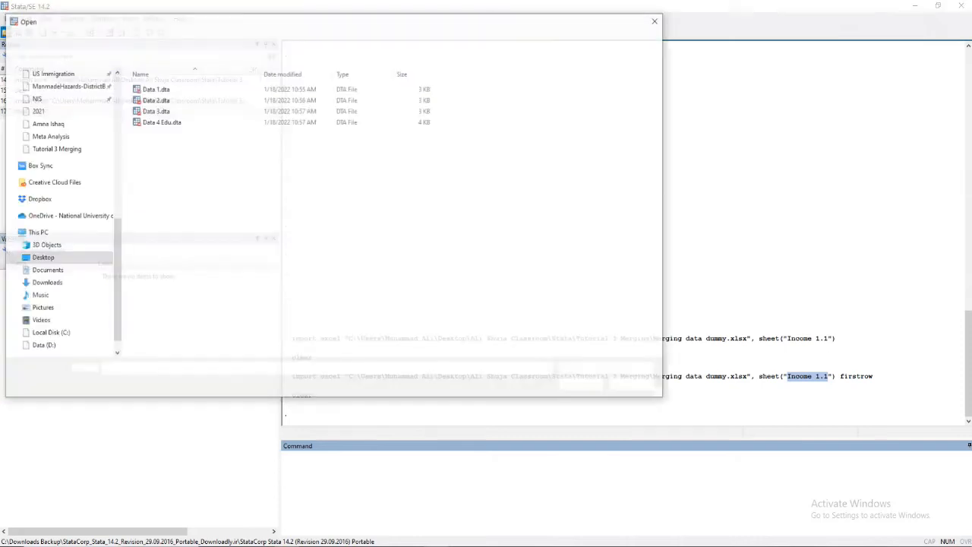
pyautogui.doubleClick(228, 89)
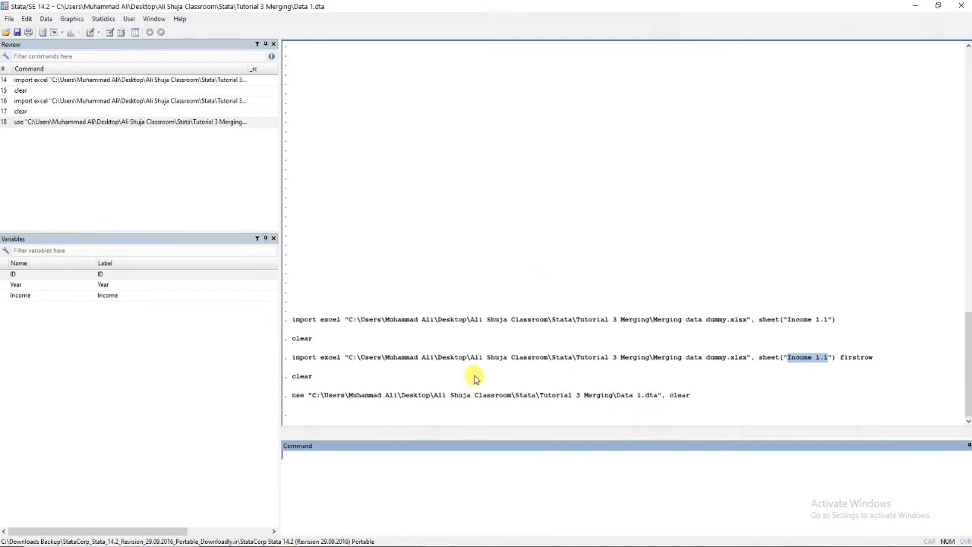
# Step: Switch to Excel, compare the ID, Year and Income columns of sheets Income 1.1 and Income 1.2, and return to Stata
pyautogui.hotkey('alt', 'Tab')
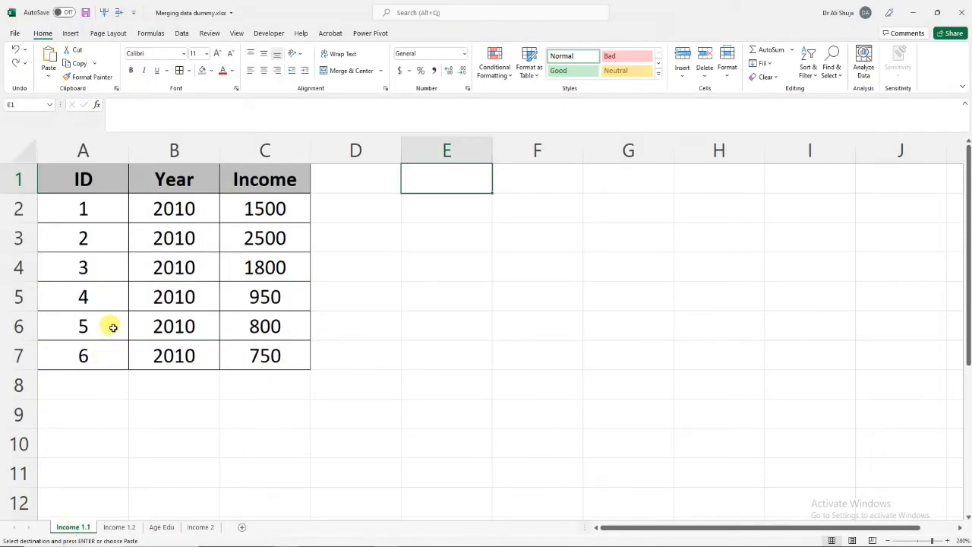
pyautogui.click(916, 8)
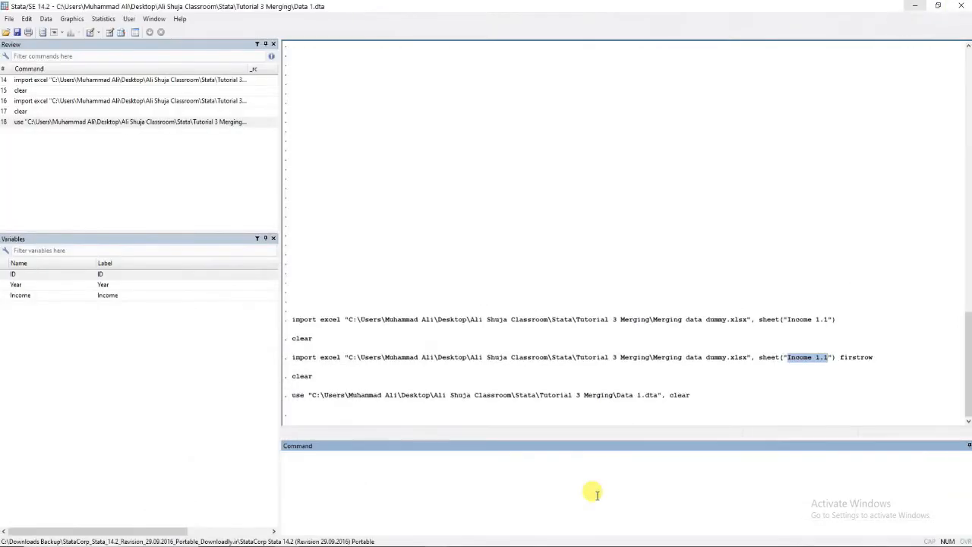
pyautogui.click(468, 477)
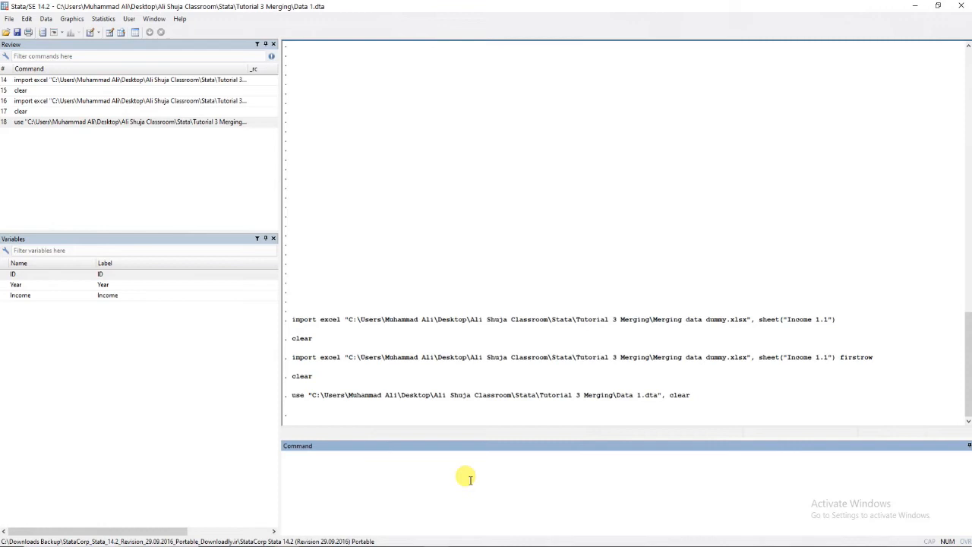
pyautogui.hotkey('alt', 'Tab')
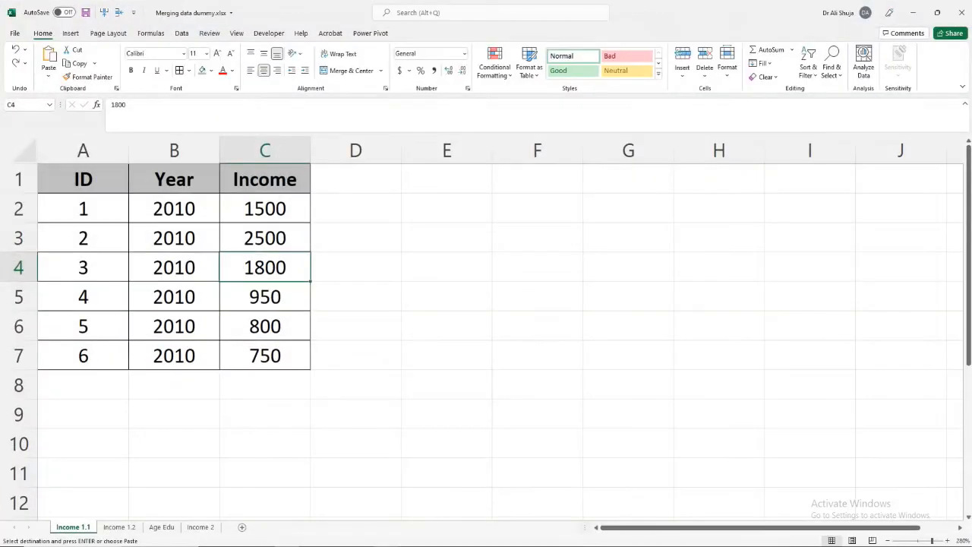
pyautogui.click(111, 528)
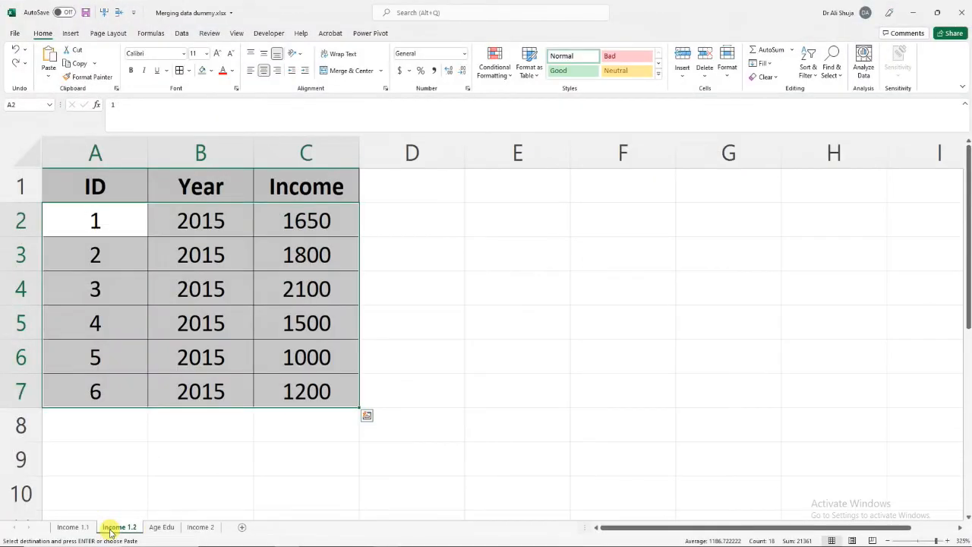
pyautogui.click(65, 527)
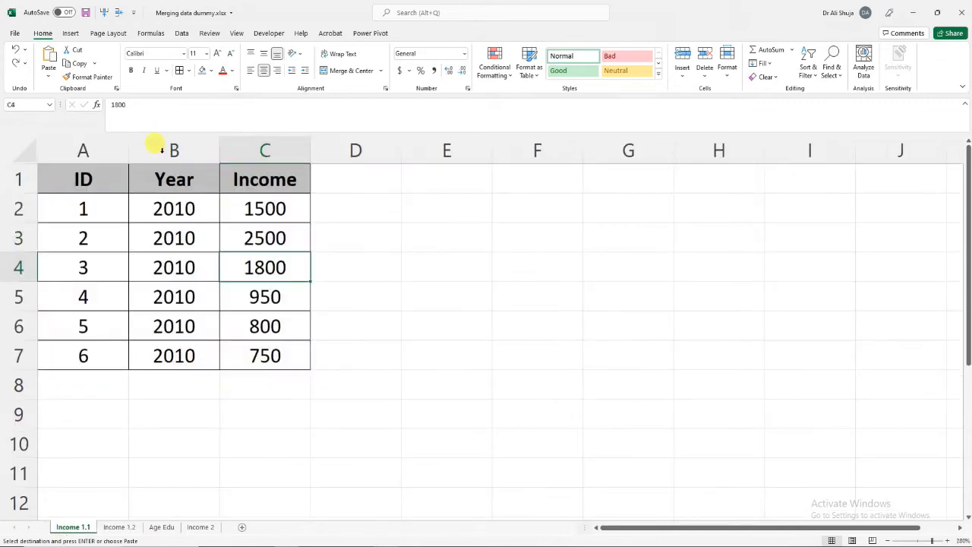
pyautogui.click(93, 210)
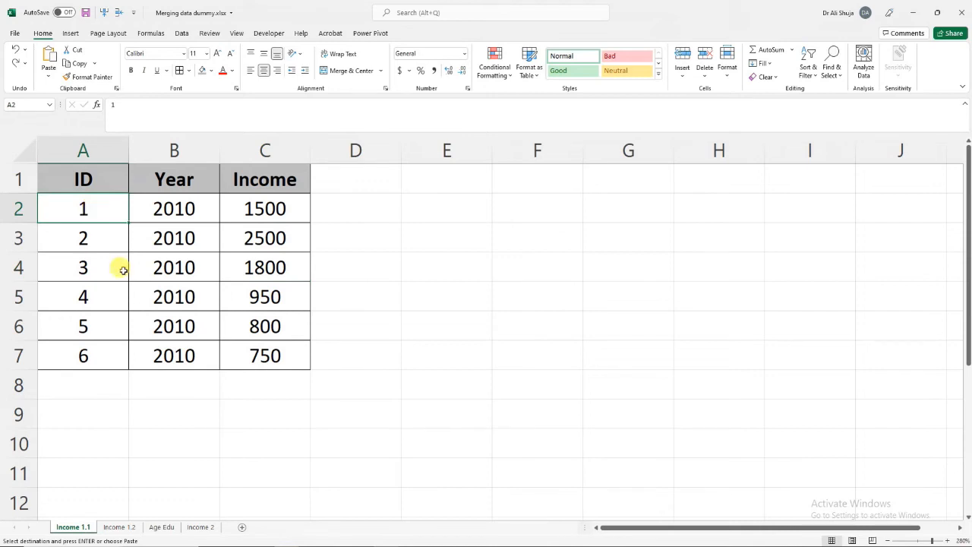
pyautogui.click(122, 529)
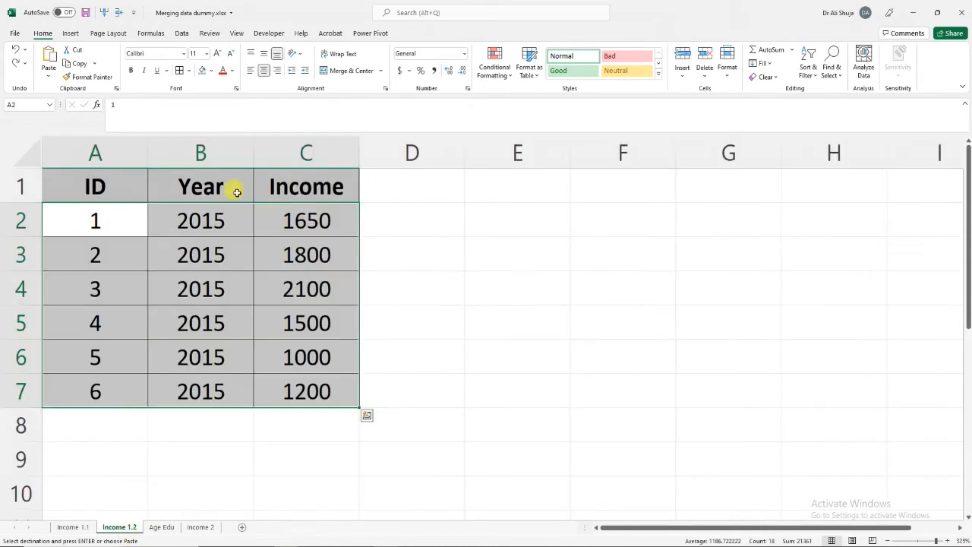
pyautogui.click(70, 530)
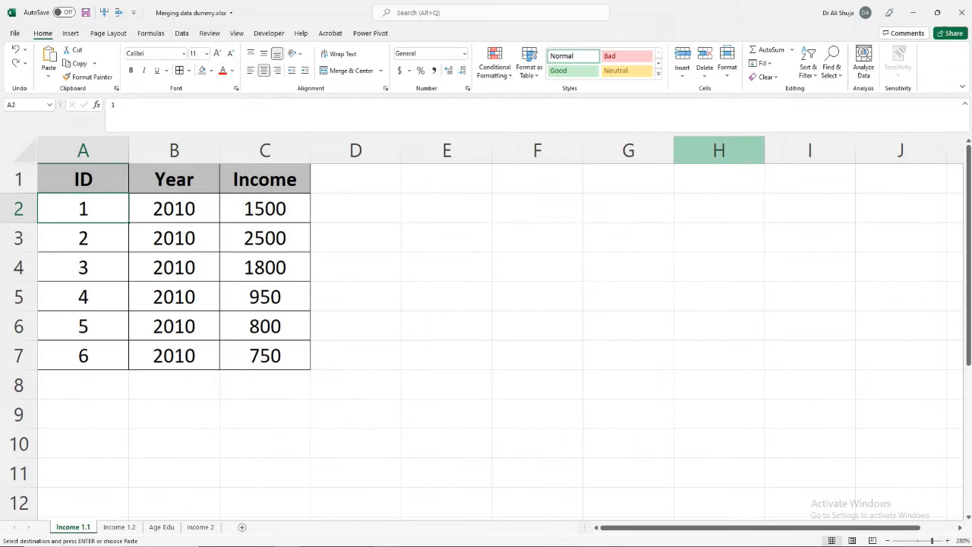
pyautogui.click(914, 12)
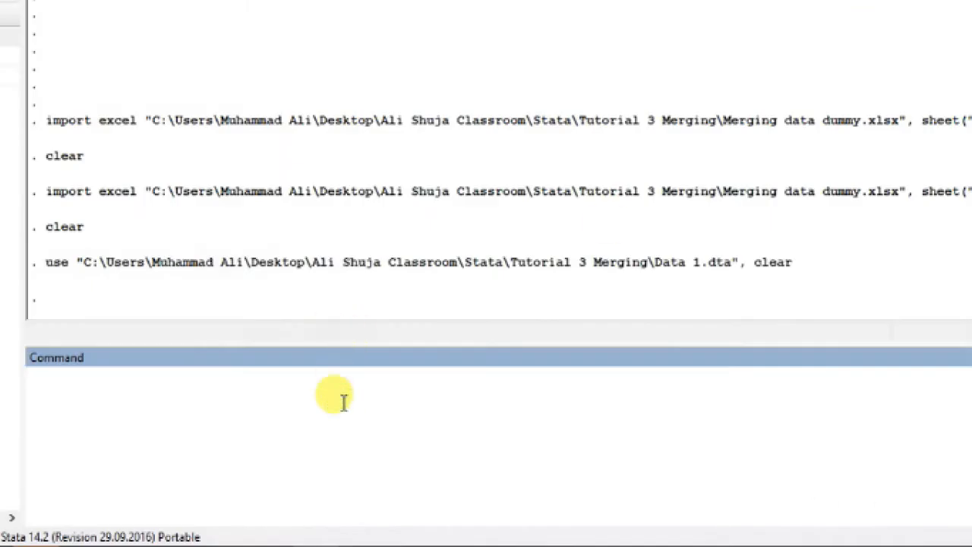
# Step: Append Data 2.dta to the open dataset with append using, reusing the path of Data 1.dta with the file number changed to 2
pyautogui.write('append using')
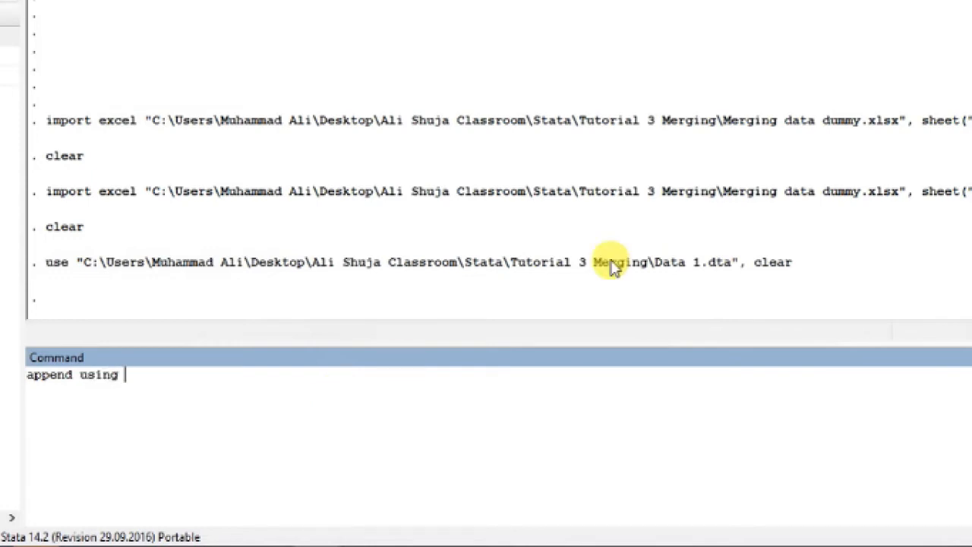
pyautogui.moveTo(78, 266); pyautogui.dragTo(737, 267)
pyautogui.hotkey('ctrl', 'c')
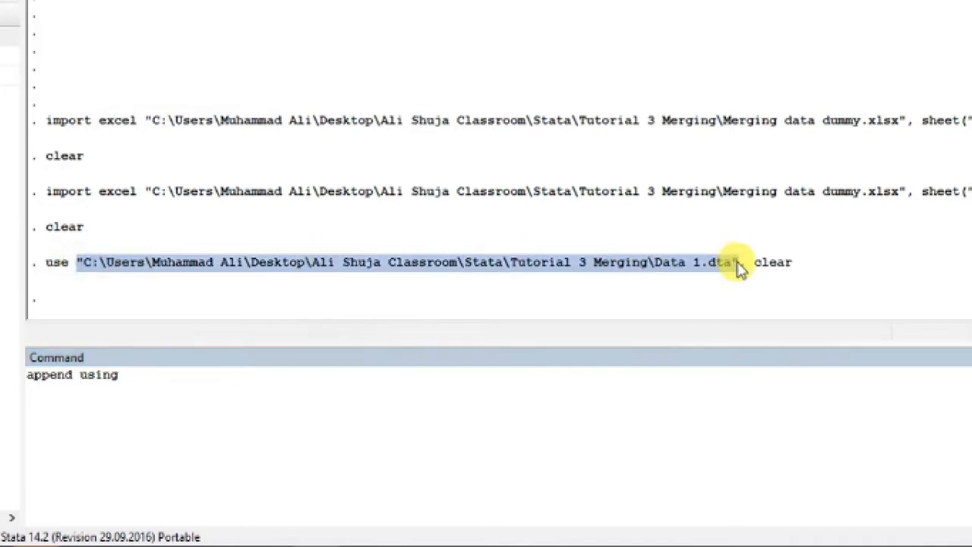
pyautogui.click(679, 381)
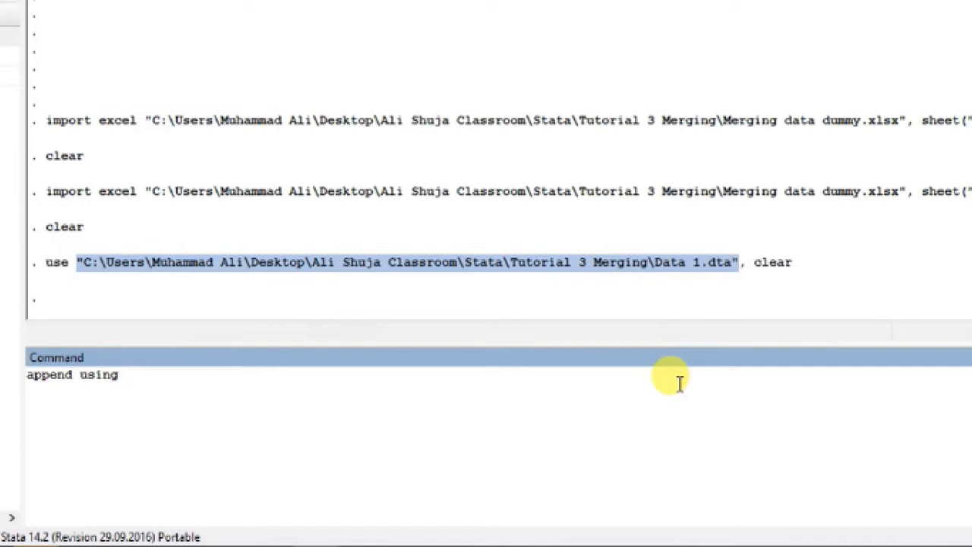
pyautogui.hotkey('ctrl', 'v')
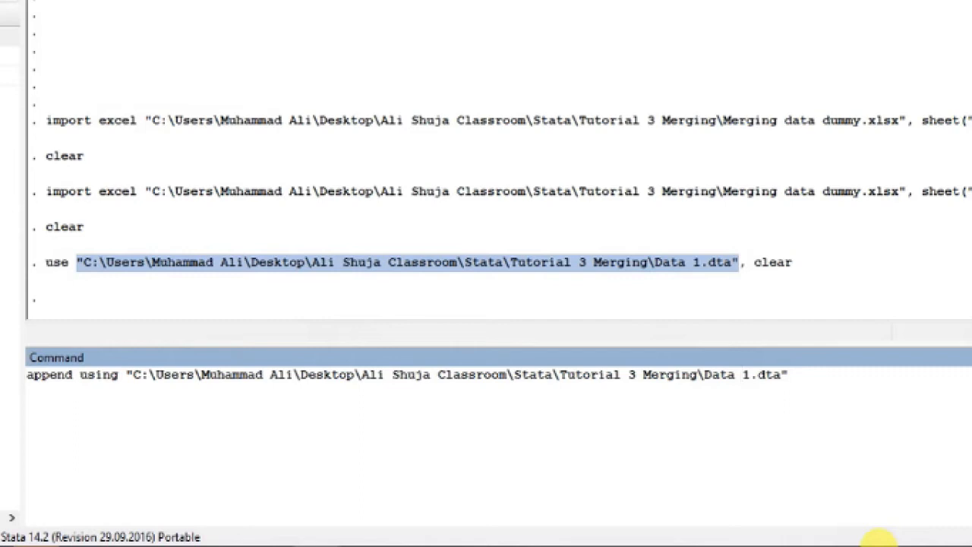
pyautogui.press('Delete')
pyautogui.write('2')
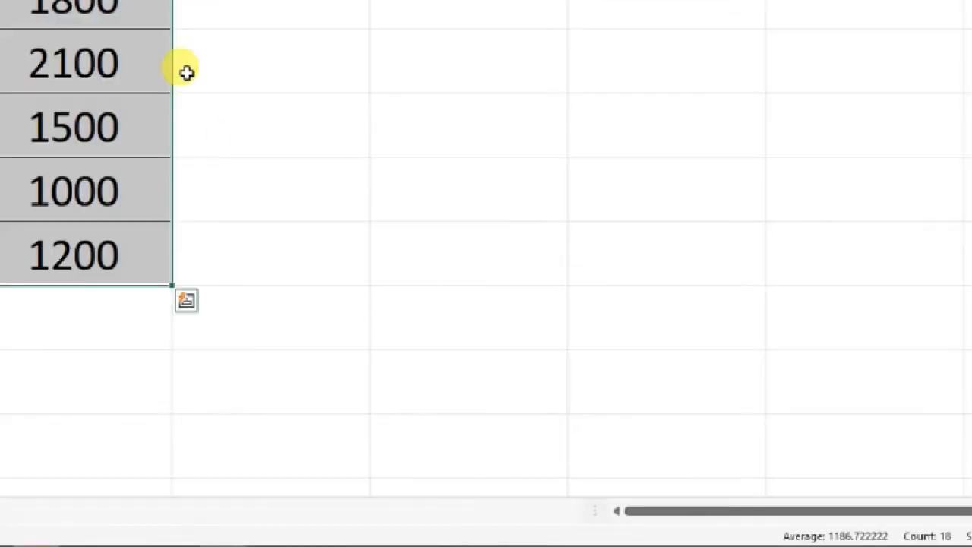
pyautogui.click(277, 63)
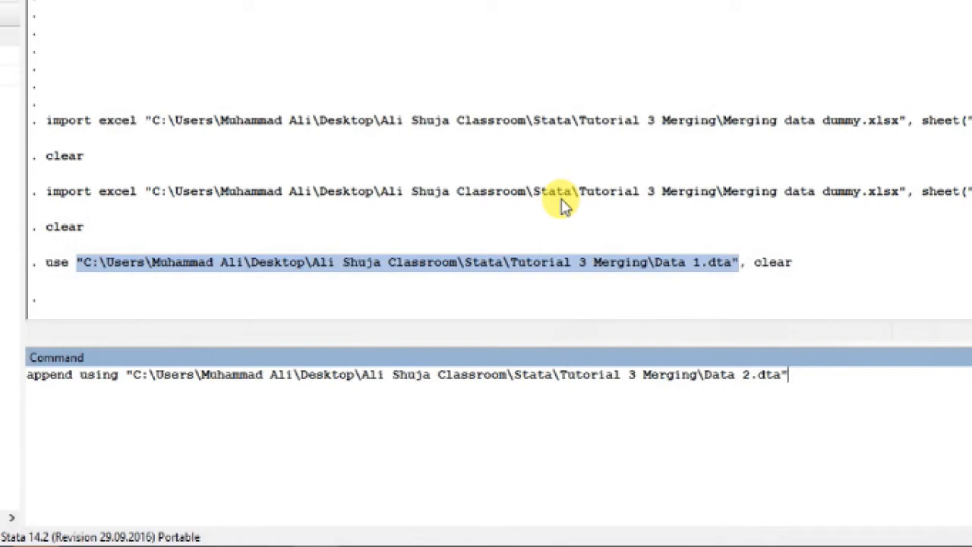
pyautogui.press('Return')
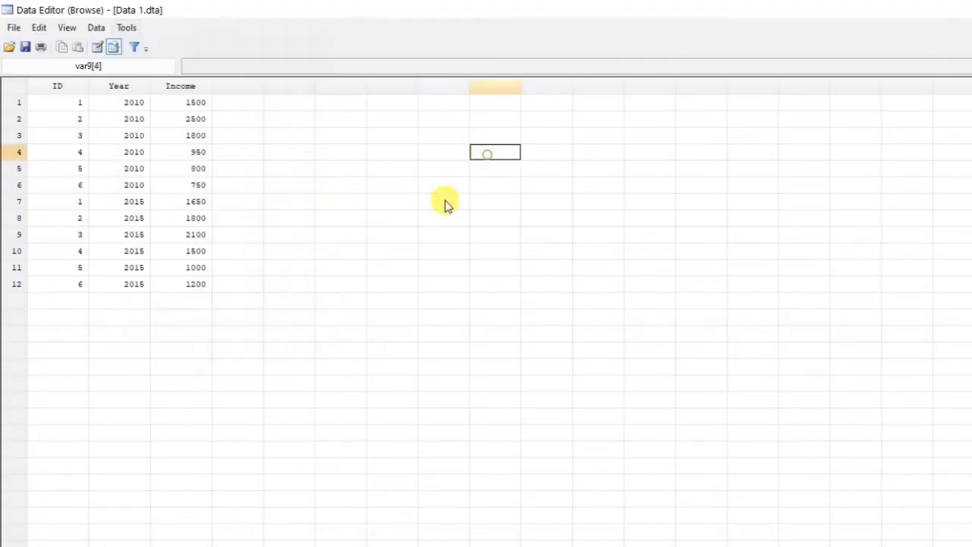
# Step: Examine the 2010 records in rows 1 to 6 and the appended 2015 records in rows 7 to 12 in the Data Editor
pyautogui.click(74, 106)
pyautogui.moveTo(73, 110); pyautogui.dragTo(182, 189)
pyautogui.moveTo(72, 204); pyautogui.dragTo(200, 282)
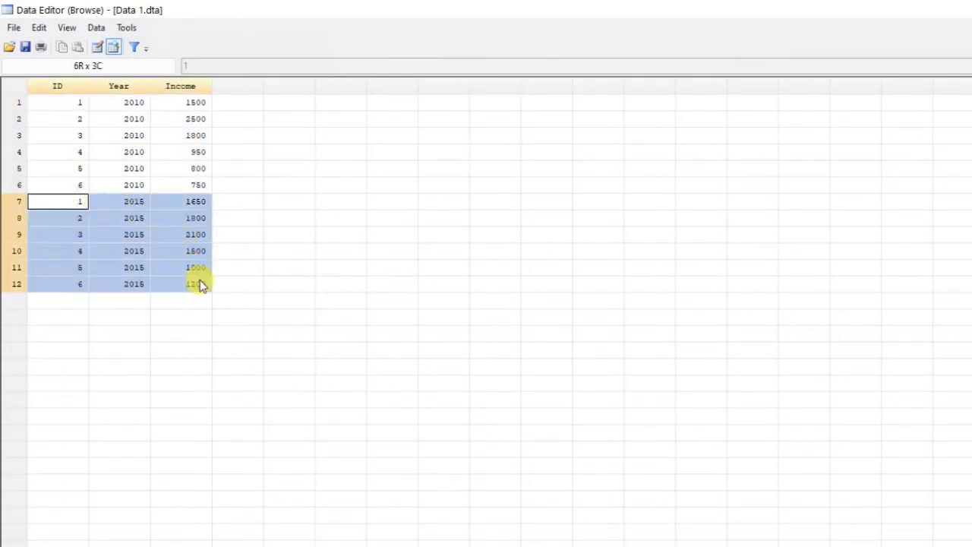
pyautogui.click(474, 334)
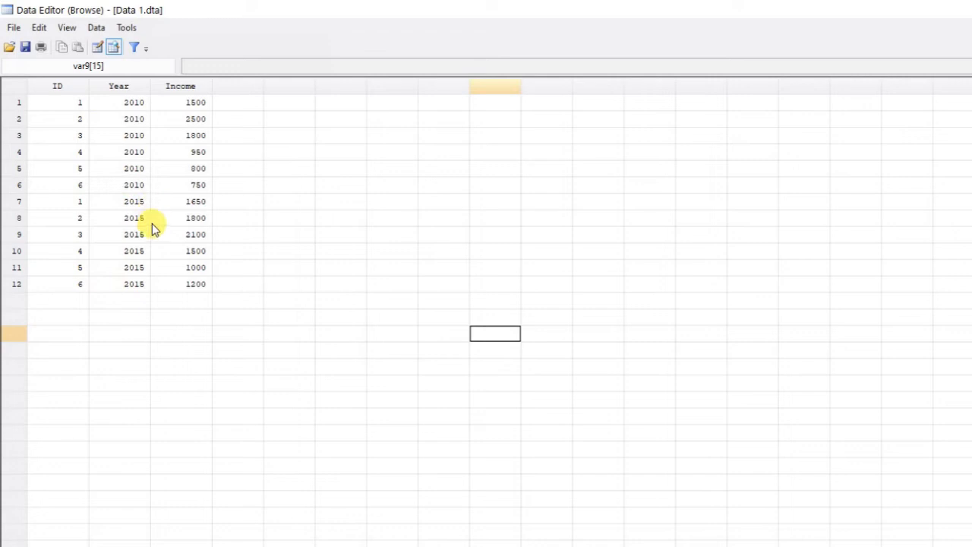
pyautogui.click(65, 104)
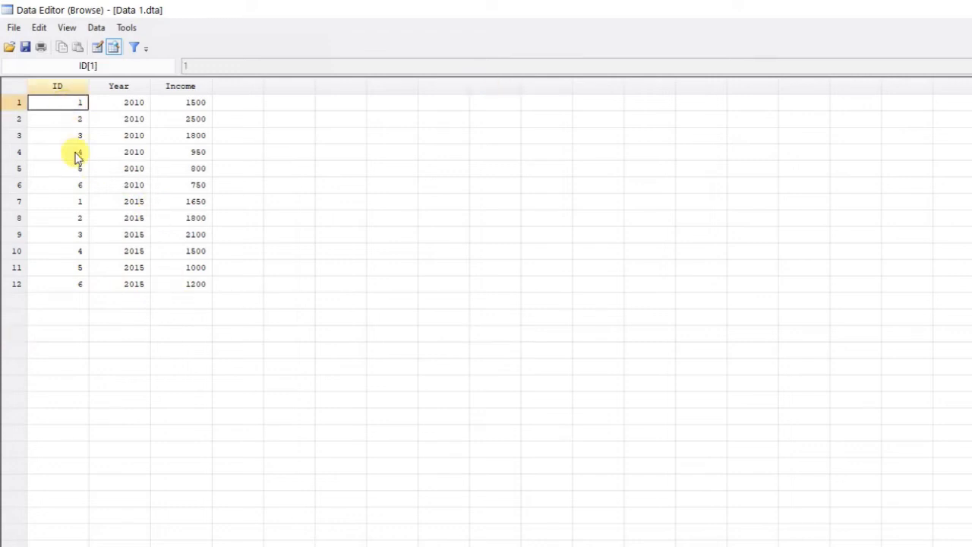
pyautogui.click(80, 200)
# Step: Sort the appended dataset by the ID variable
pyautogui.click(64, 88)
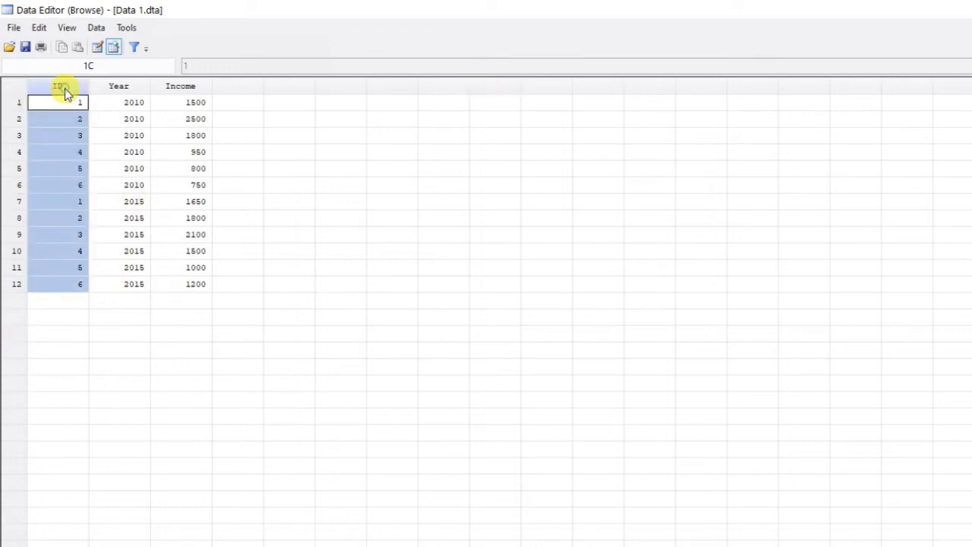
pyautogui.rightClick(65, 88)
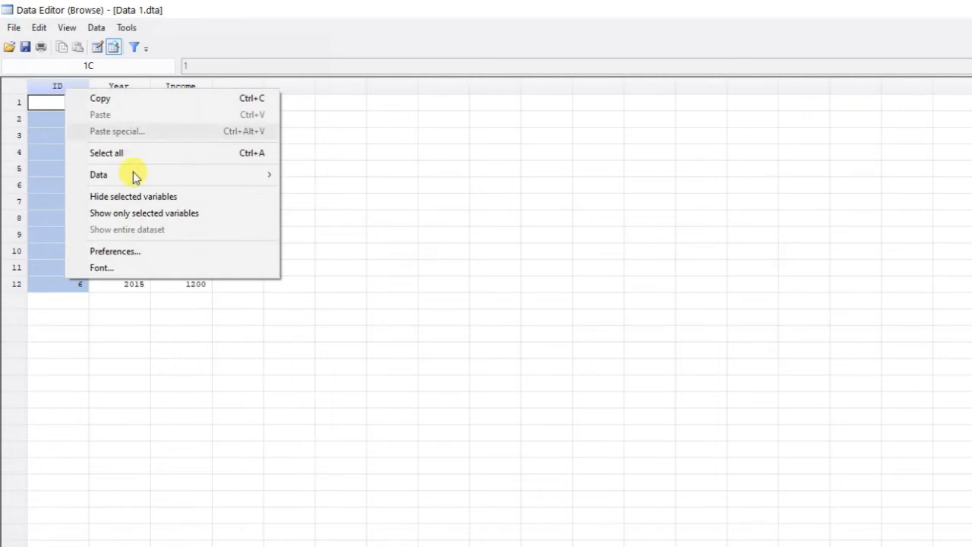
pyautogui.moveTo(135, 176)
pyautogui.click(418, 263)
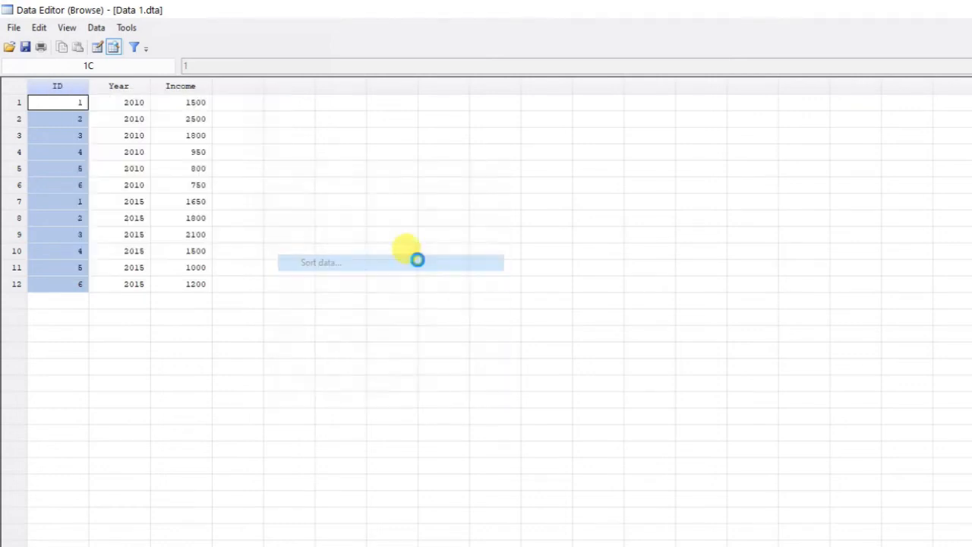
pyautogui.click(752, 517)
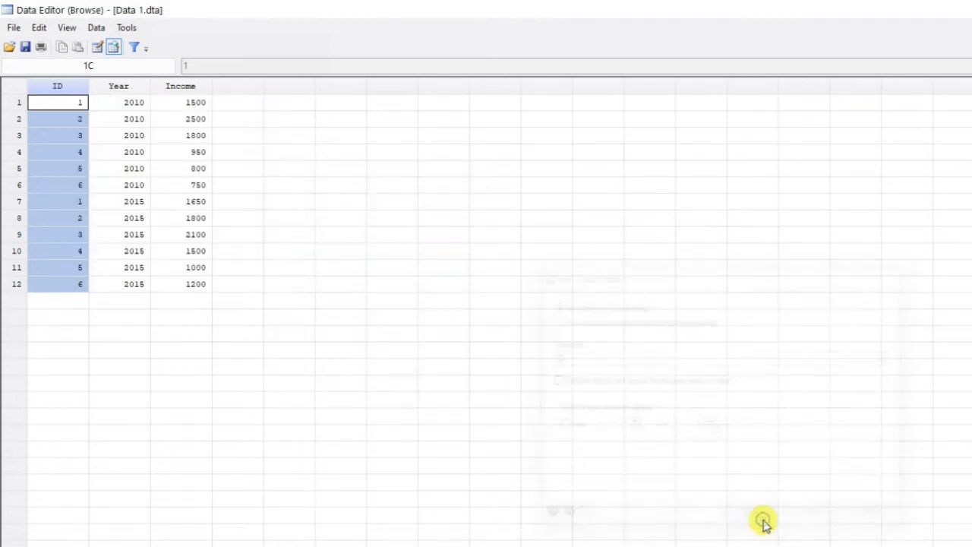
pyautogui.click(334, 252)
# Step: Compare the Year and Income values of the two ID 1 records in rows 1 and 2
pyautogui.moveTo(82, 106); pyautogui.dragTo(79, 119)
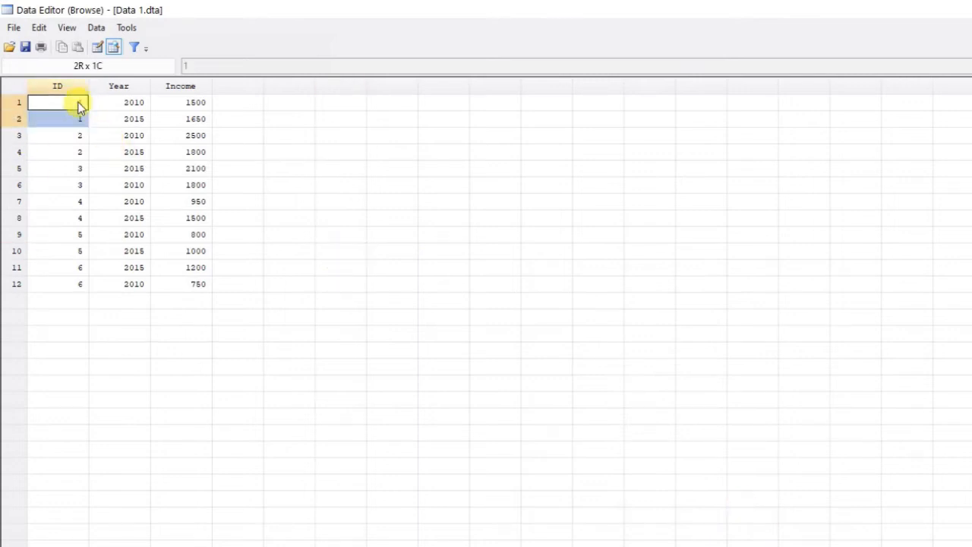
pyautogui.click(131, 106)
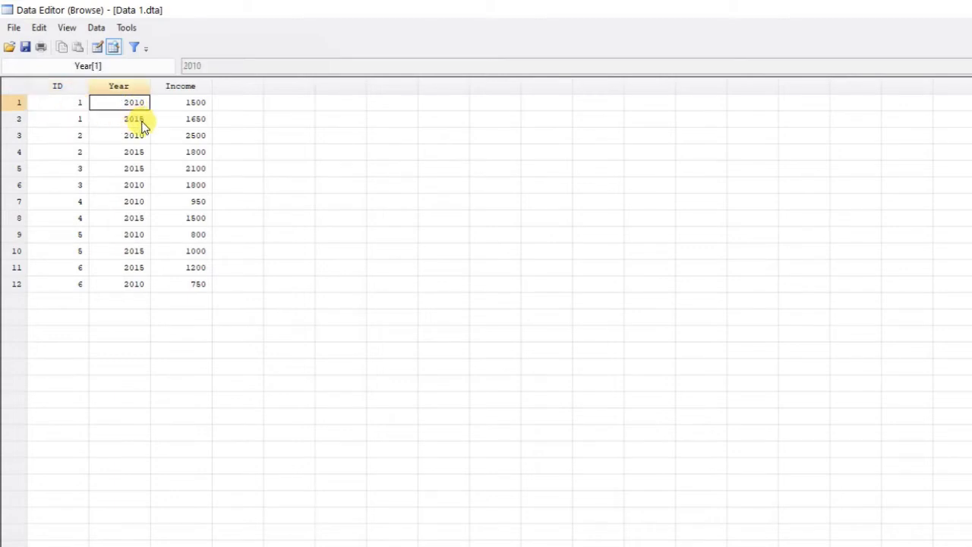
pyautogui.click(143, 124)
pyautogui.click(191, 104)
pyautogui.click(194, 120)
pyautogui.click(195, 104)
pyautogui.click(199, 120)
pyautogui.click(199, 103)
pyautogui.click(206, 121)
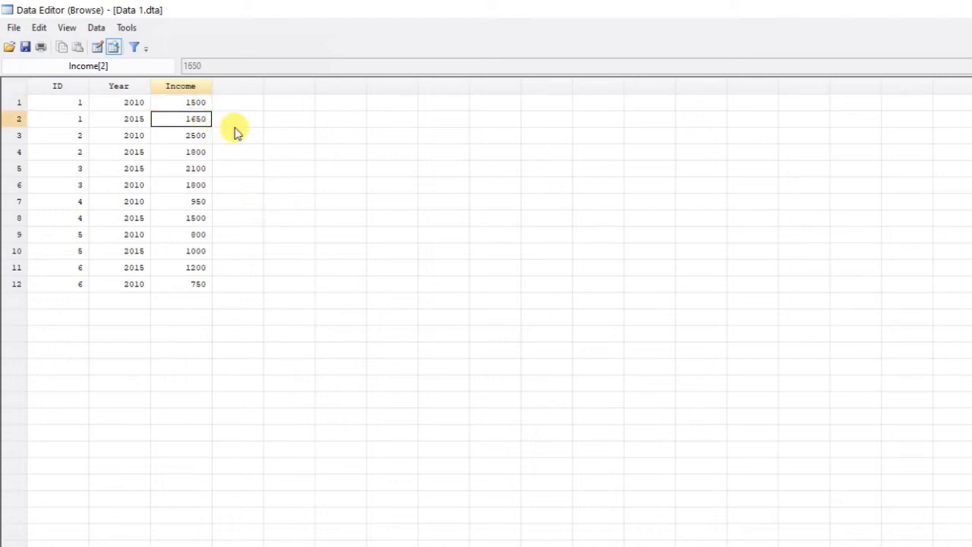
pyautogui.click(199, 104)
pyautogui.click(204, 122)
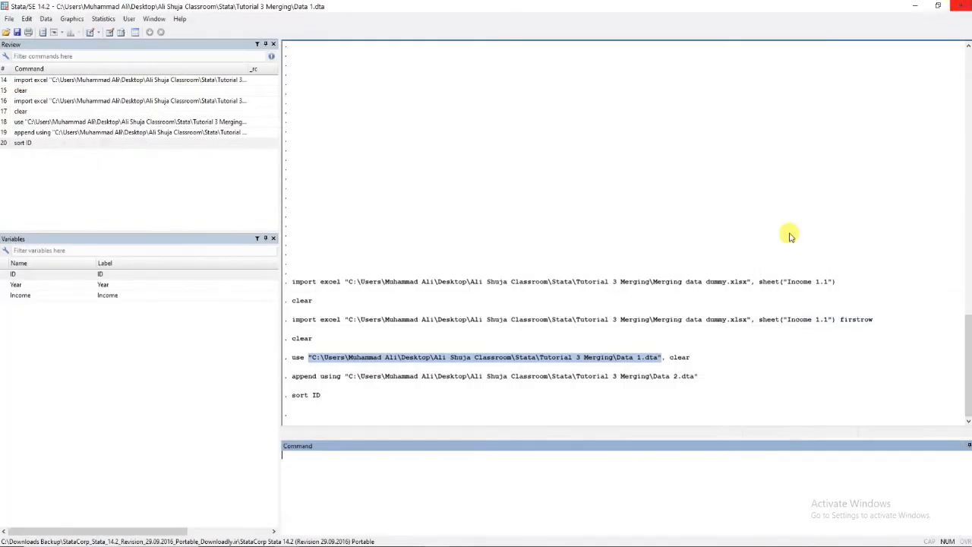
# Step: Reopen the sorted dataset in the Data Editor and examine how its ID, Year and Income values are arranged
pyautogui.click(582, 457)
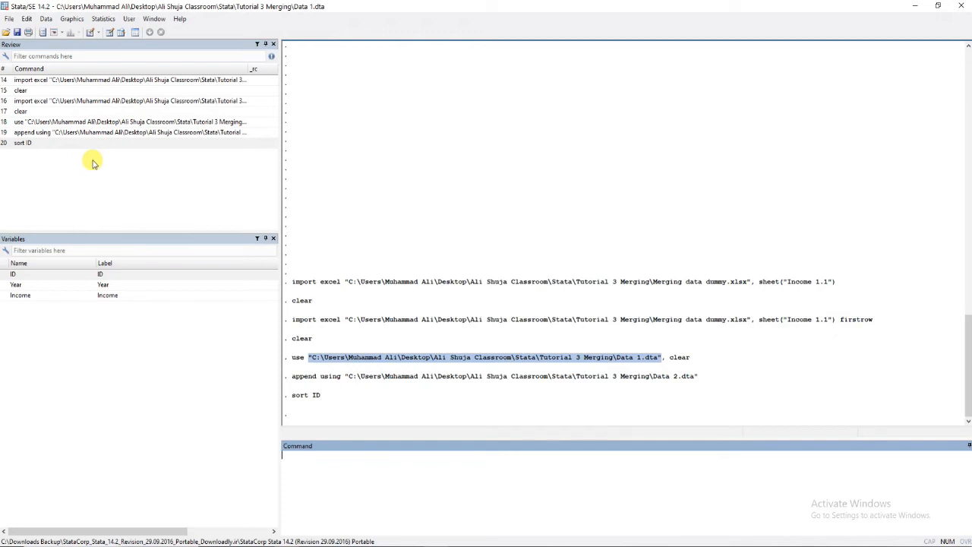
pyautogui.click(124, 33)
pyautogui.moveTo(50, 73); pyautogui.dragTo(136, 130)
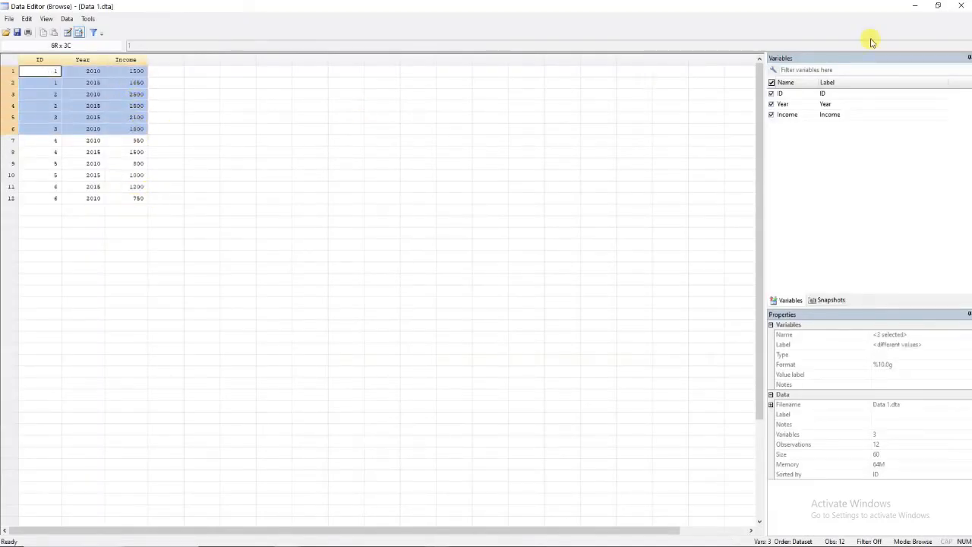
pyautogui.click(80, 198)
pyautogui.moveTo(56, 88); pyautogui.dragTo(86, 152)
pyautogui.click(51, 89)
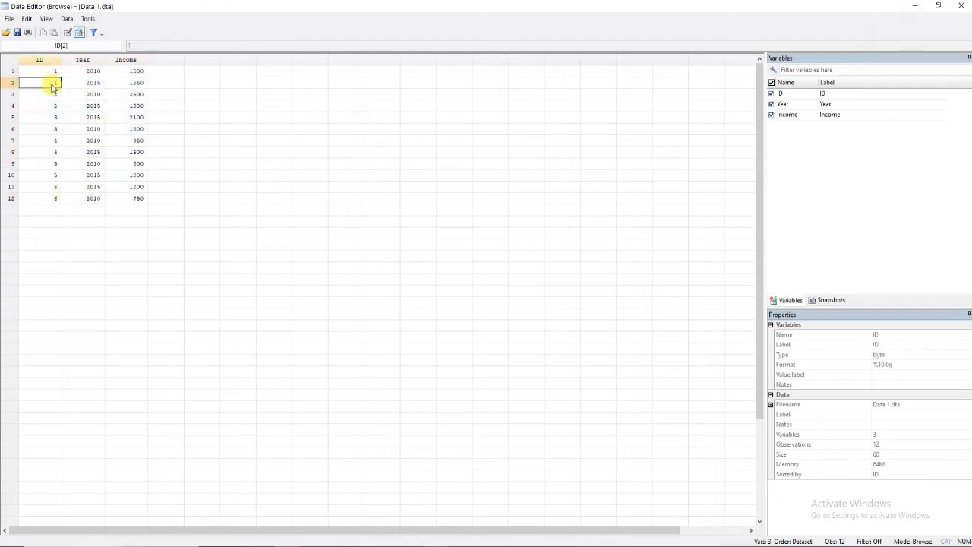
pyautogui.click(53, 94)
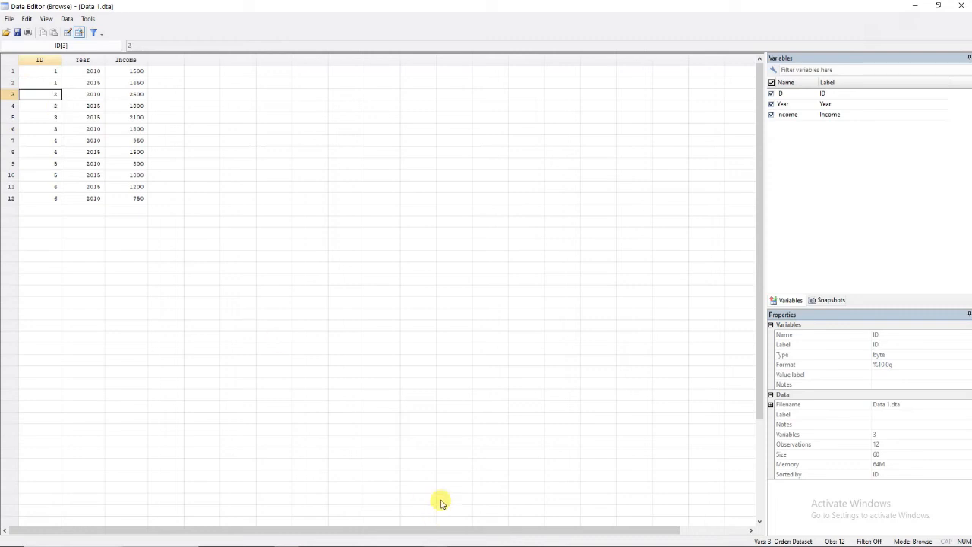
# Step: Switch to Excel, review the ID, Year, Age and Education columns of sheet Age Edu, and return to the Stata Data Editor
pyautogui.click(226, 546)
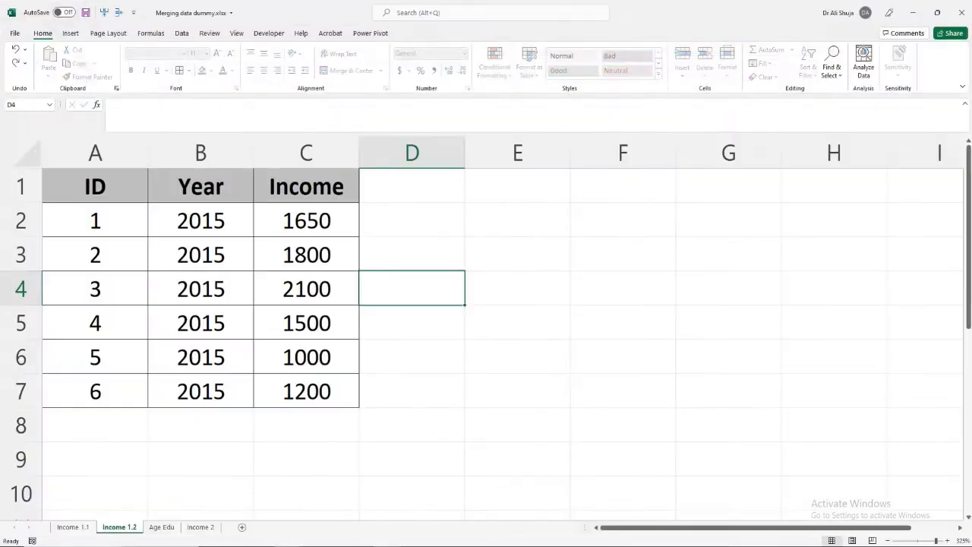
pyautogui.click(161, 526)
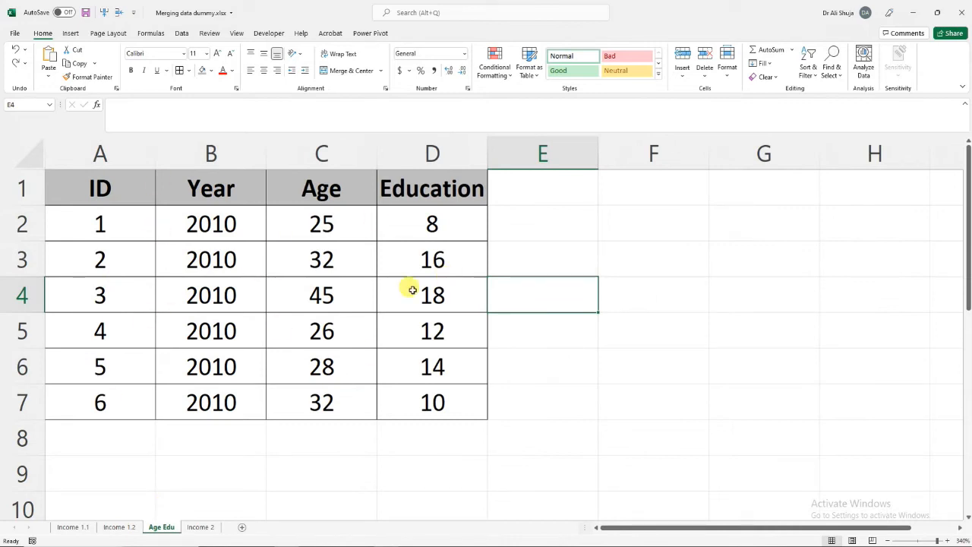
pyautogui.click(454, 544)
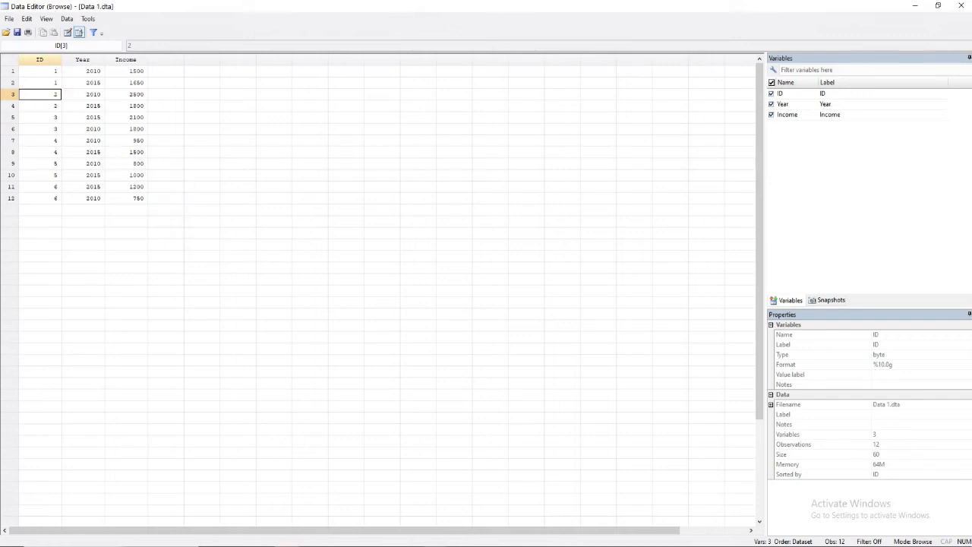
pyautogui.click(373, 514)
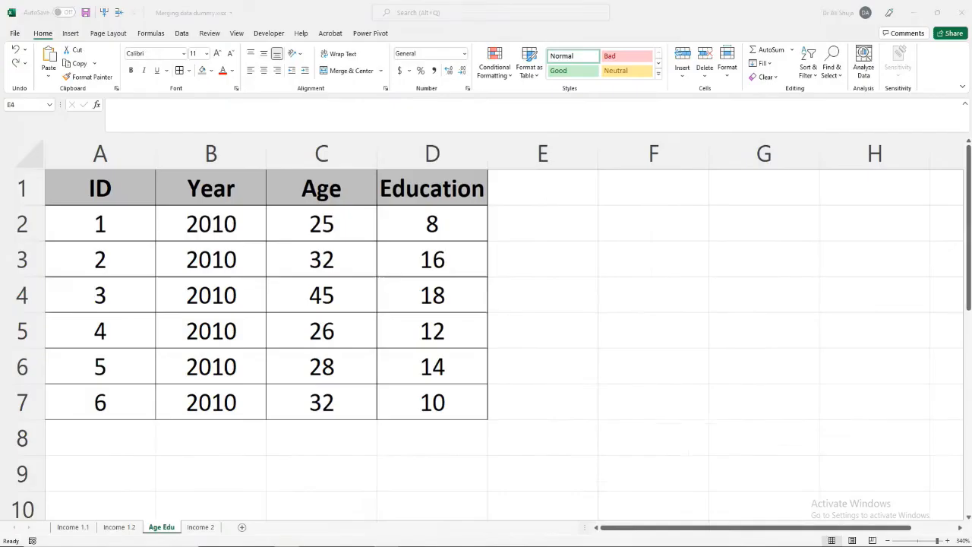
pyautogui.click(114, 216)
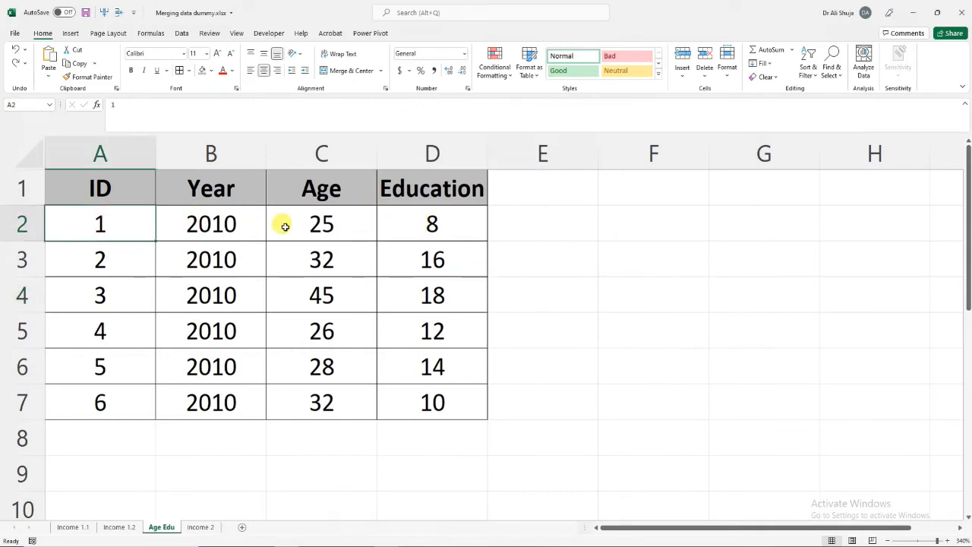
pyautogui.click(220, 227)
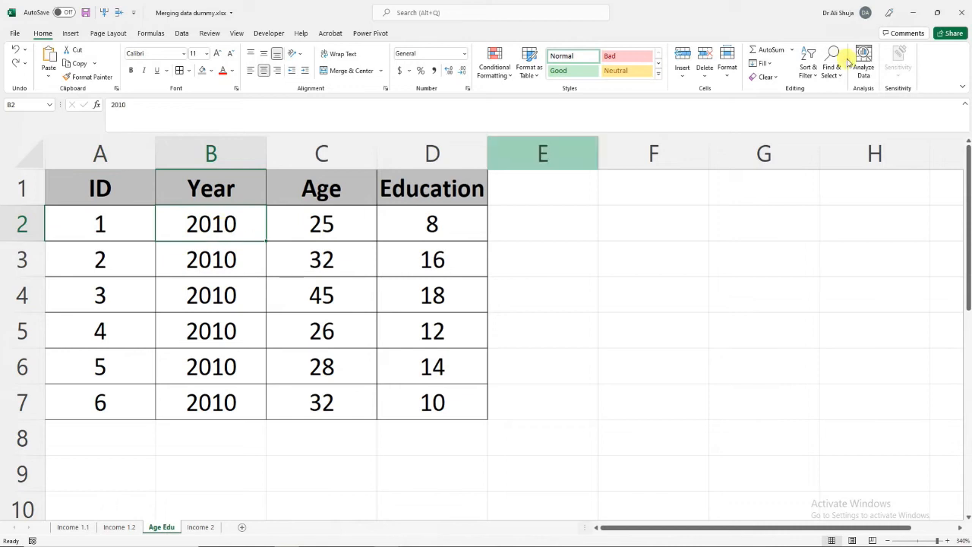
pyautogui.click(915, 13)
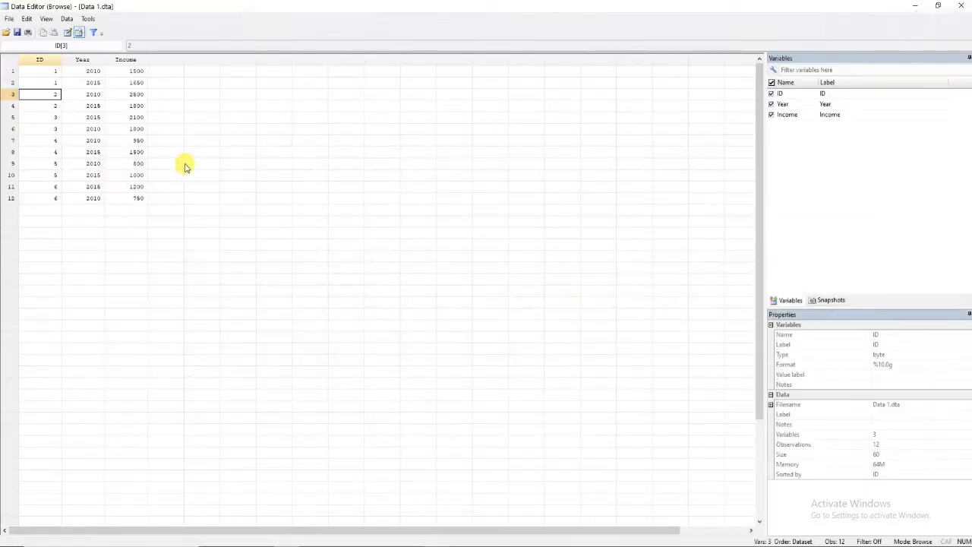
# Step: Switch the Data Editor to edit mode and paste the Age and Education values beside Income, starting in row 1
pyautogui.click(67, 31)
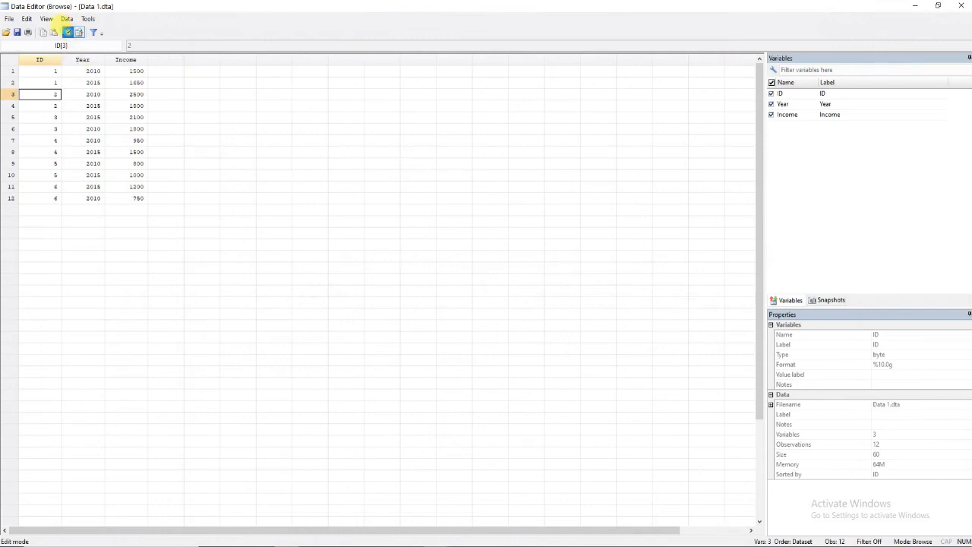
pyautogui.click(521, 290)
pyautogui.click(157, 72)
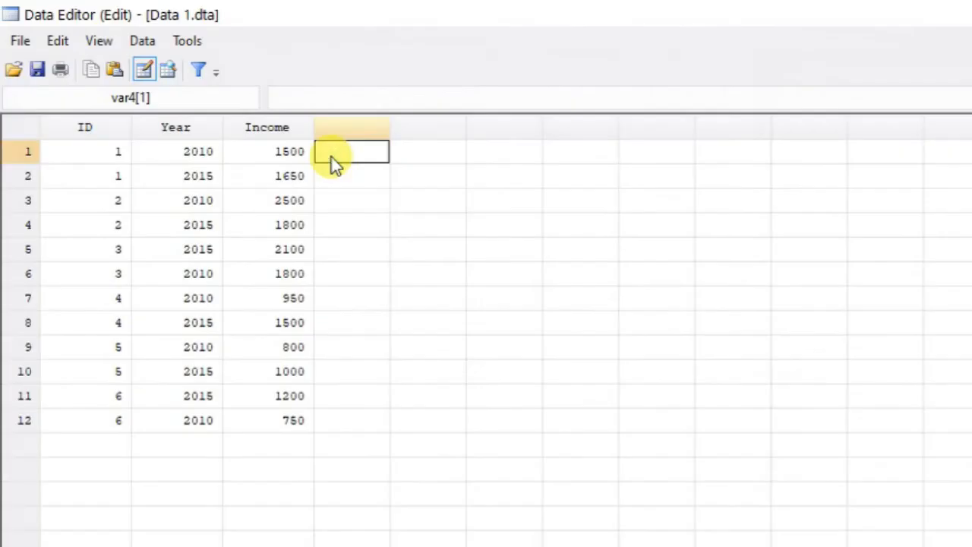
pyautogui.hotkey('ctrl', 'v')
pyautogui.click(793, 448)
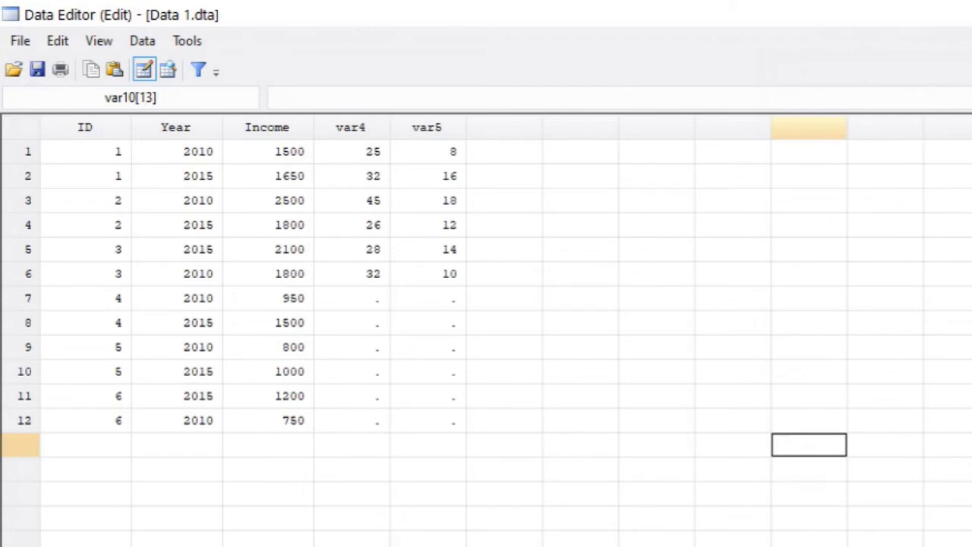
# Step: Check the pasted var4 values in rows 1 and 2 against the ID and Year of those records
pyautogui.click(367, 157)
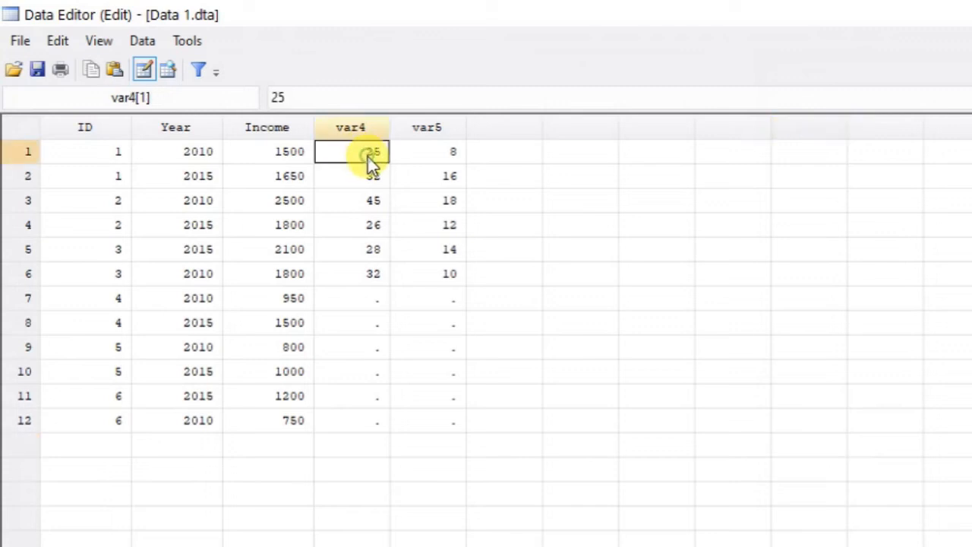
pyautogui.click(115, 155)
pyautogui.click(372, 179)
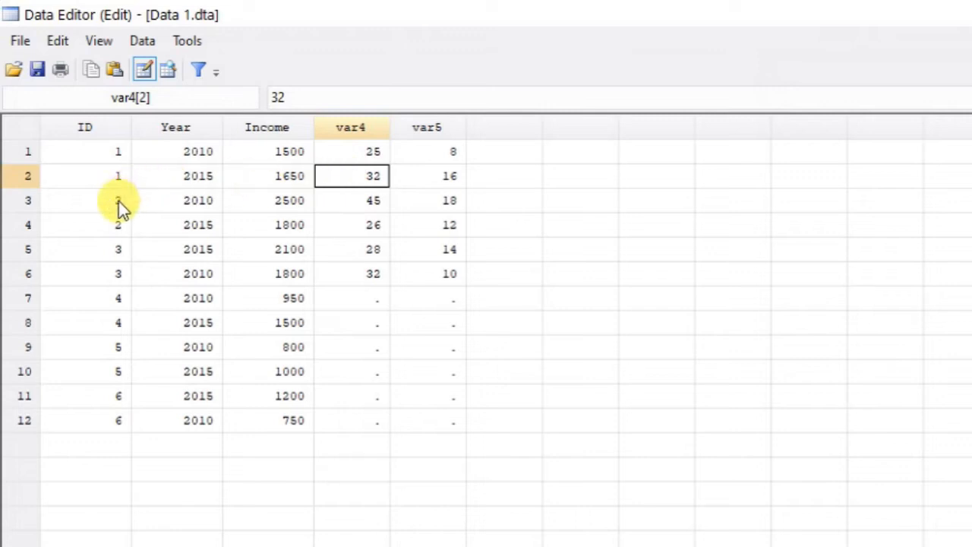
pyautogui.click(208, 176)
pyautogui.click(342, 183)
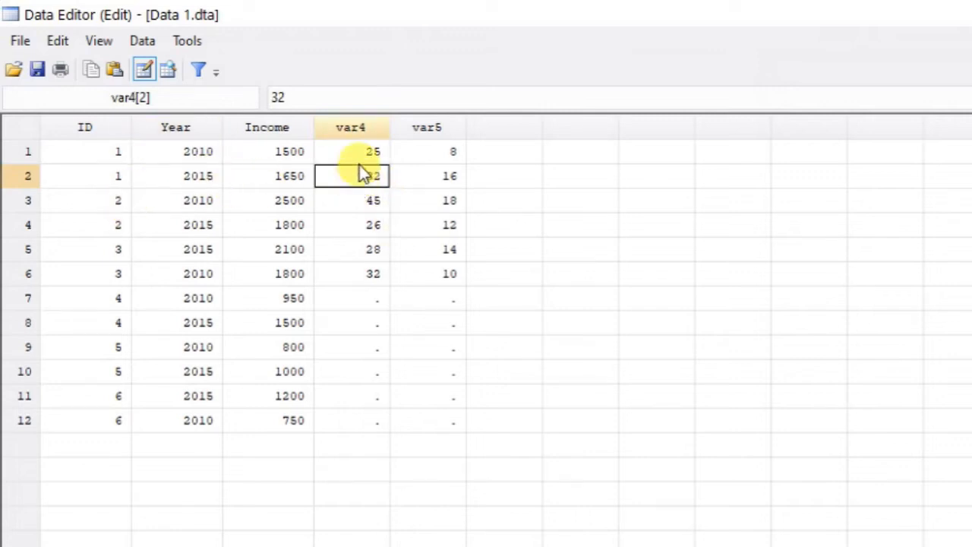
# Step: Select the pasted variables var4 and var5 together and open their context options
pyautogui.click(359, 126)
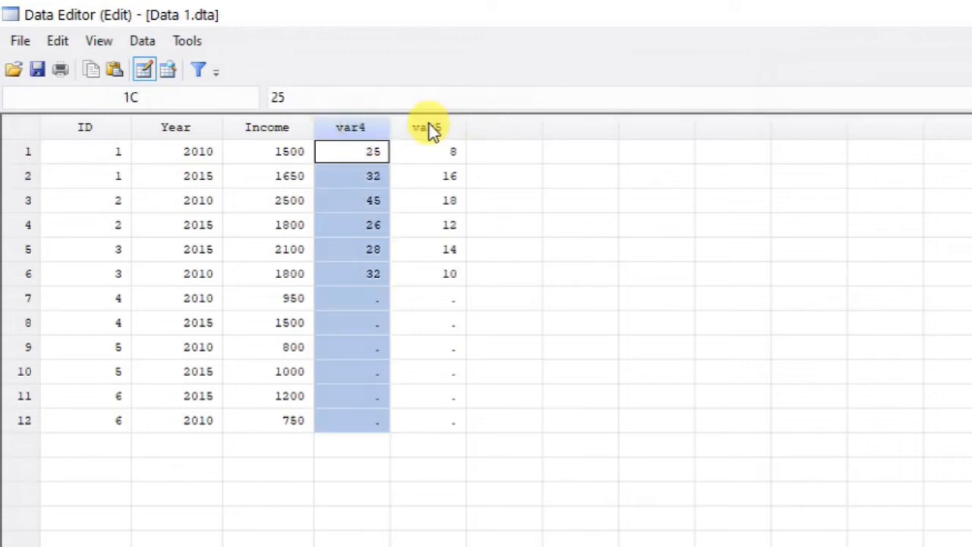
pyautogui.keyDown('shift'); pyautogui.click(430, 128); pyautogui.keyUp('shift')
pyautogui.rightClick(429, 127)
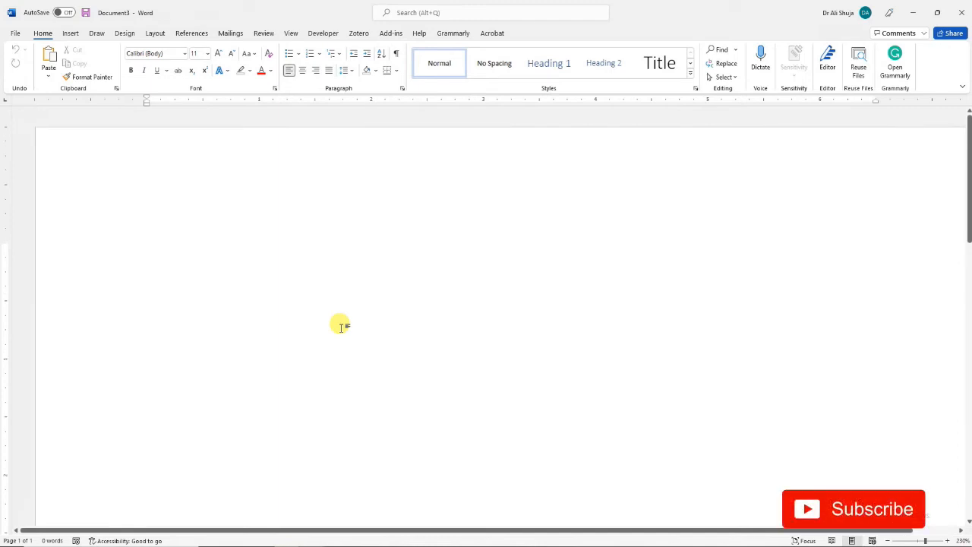
# Step: Switch to Word, write "merge 1:1" as the first line of the blank document and start a new line
pyautogui.write('merge')
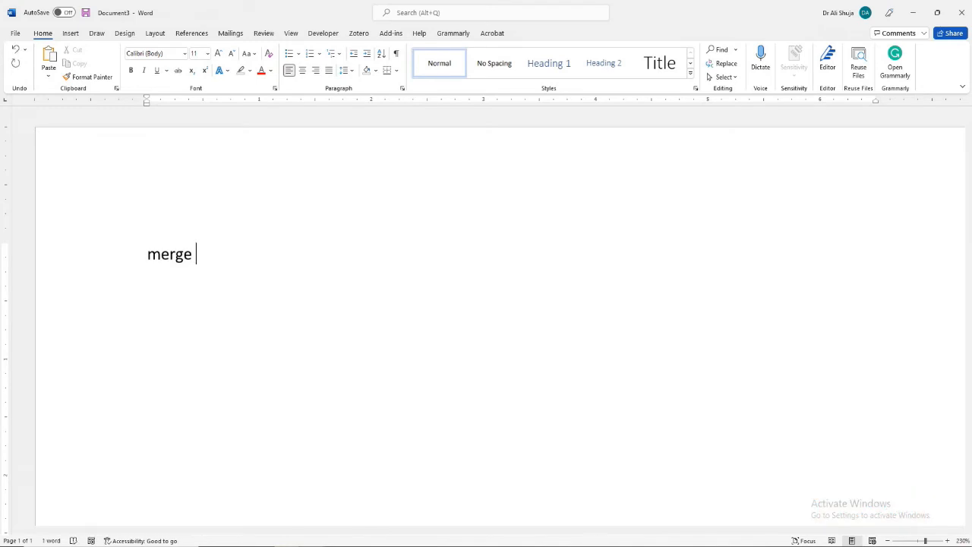
pyautogui.hotkey('ctrl', 'z')
pyautogui.write('1:')
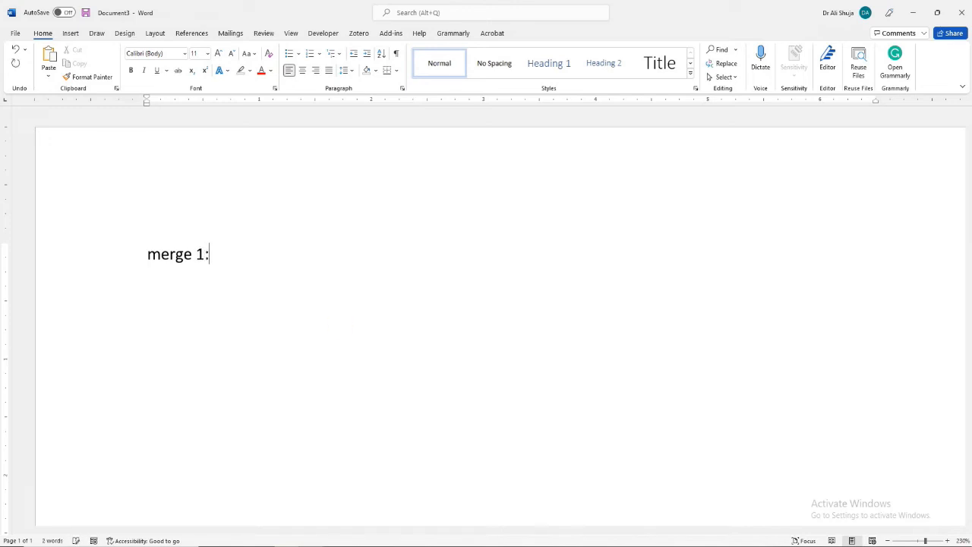
pyautogui.write('1')
pyautogui.write(', ')
pyautogui.write('1')
pyautogui.press('BackSpace')
pyautogui.press('BackSpace')
pyautogui.press('BackSpace')
pyautogui.press('Return')
# Step: Copy the word "merge" from the first line to the second line and complete it as "merge 1:m"
pyautogui.press('Up')
pyautogui.hotkey('shift', 'Right')
pyautogui.hotkey('shift', 'Right')
pyautogui.hotkey('shift', 'Right')
pyautogui.hotkey('shift', 'Right')
pyautogui.hotkey('shift', 'Right')
pyautogui.hotkey('shift', 'Right')
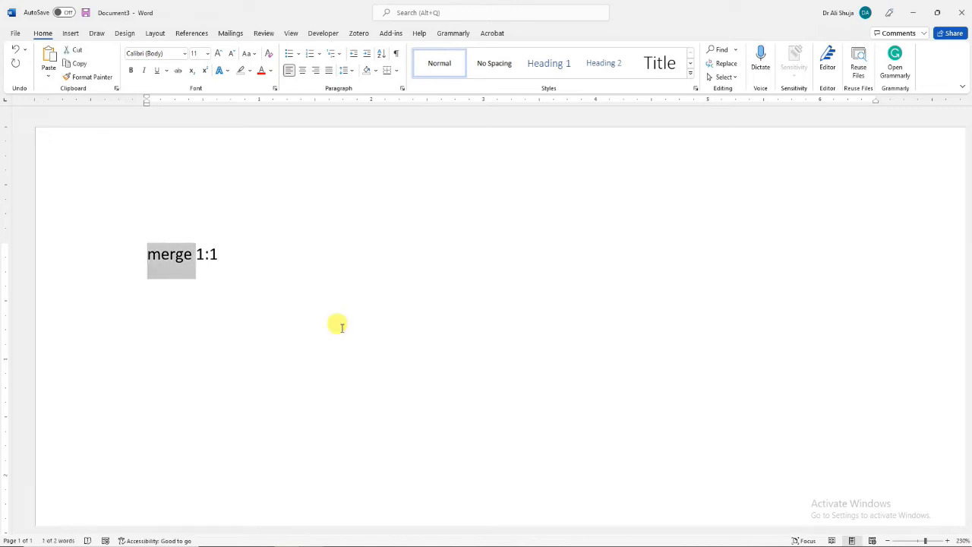
pyautogui.hotkey('ctrl', 'c')
pyautogui.press('Down')
pyautogui.hotkey('ctrl', 'v')
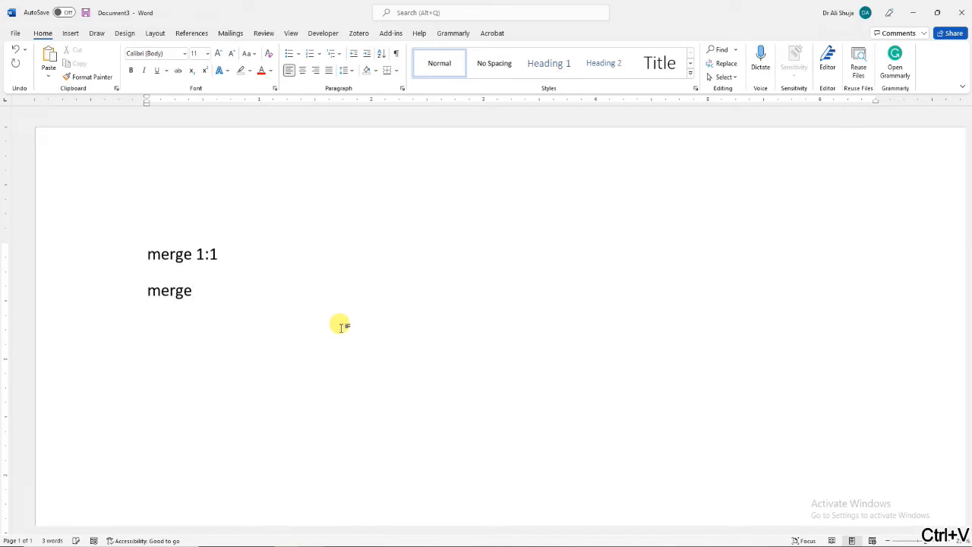
pyautogui.write('1:m')
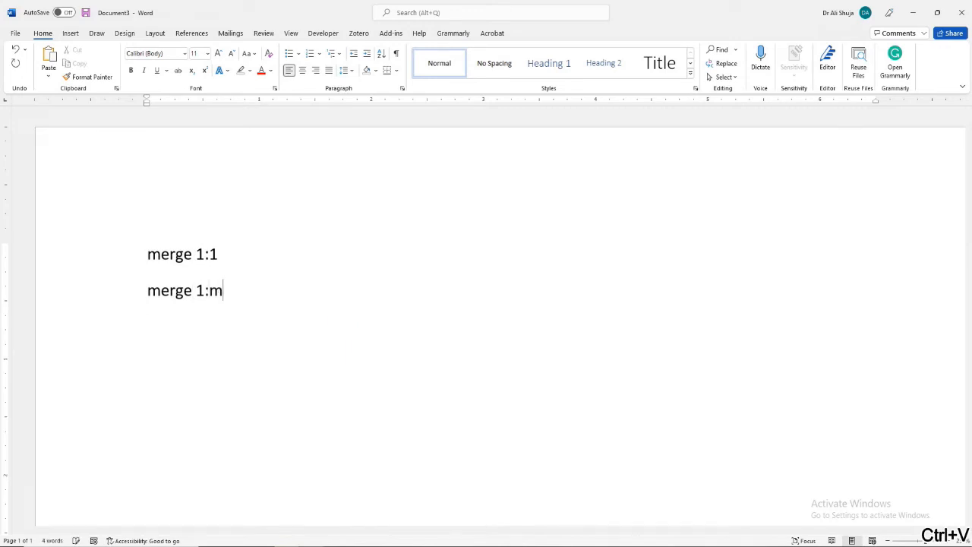
# Step: Add the lines "merge m:1" and "merge m:m" below, and select the first 1 in "merge 1:1"
pyautogui.click(341, 326)
pyautogui.hotkey('ctrl', 'v')
pyautogui.write('m:')
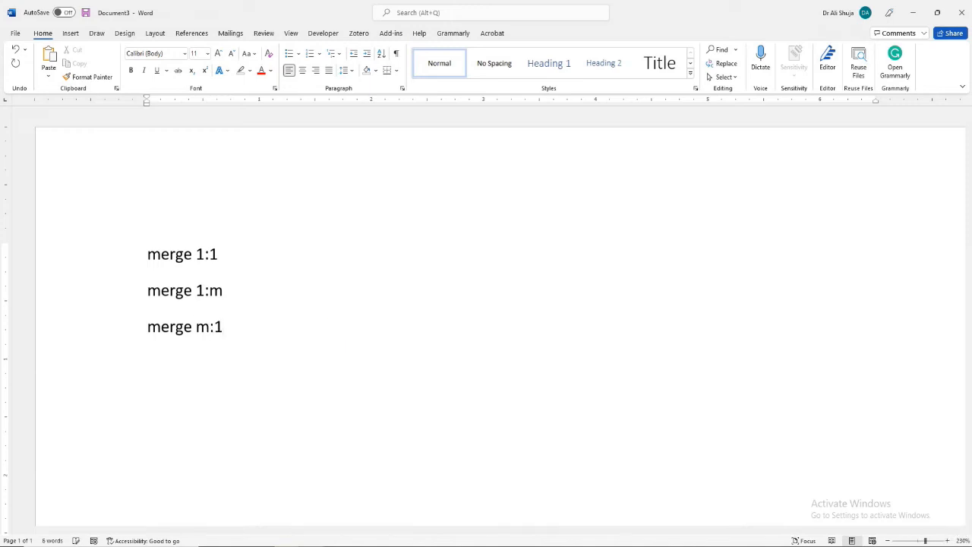
pyautogui.write('merge m:m')
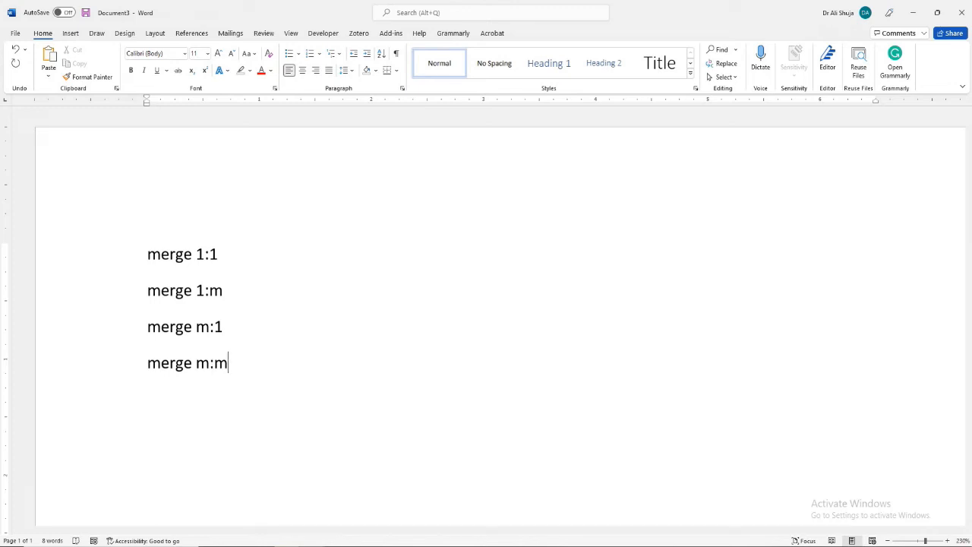
pyautogui.doubleClick(199, 253)
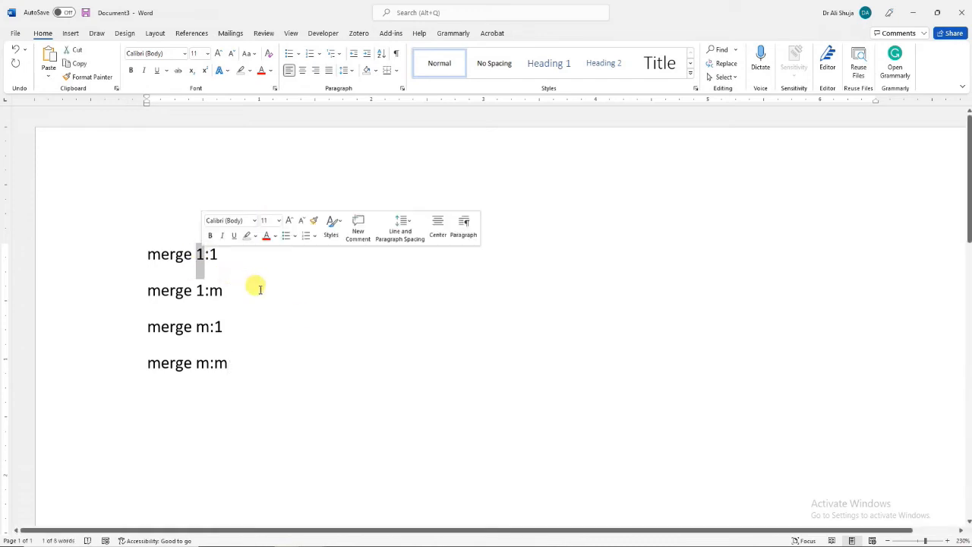
# Step: Switch to Stata's Data Editor for Data 1.dta and inspect the ID and Year cells of the first observation
pyautogui.click(260, 289)
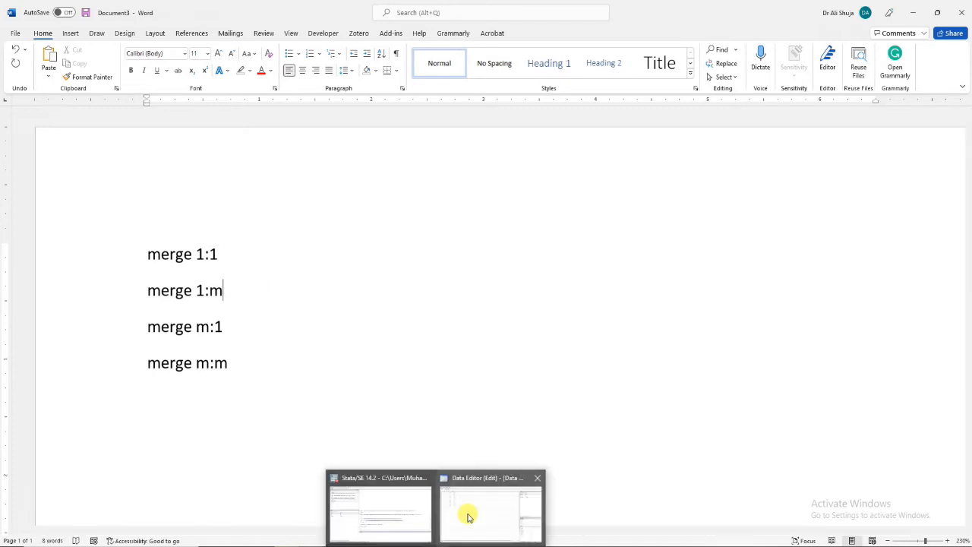
pyautogui.click(468, 515)
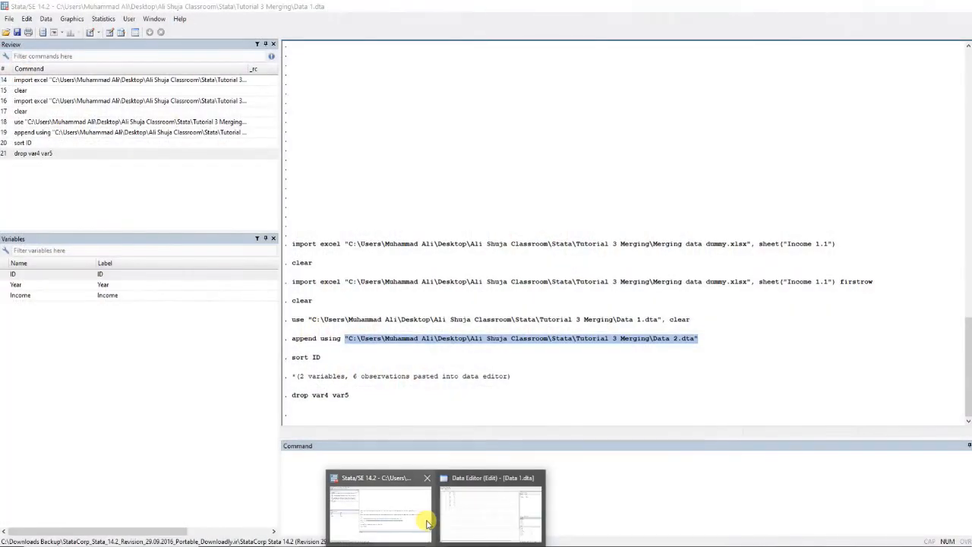
pyautogui.click(462, 515)
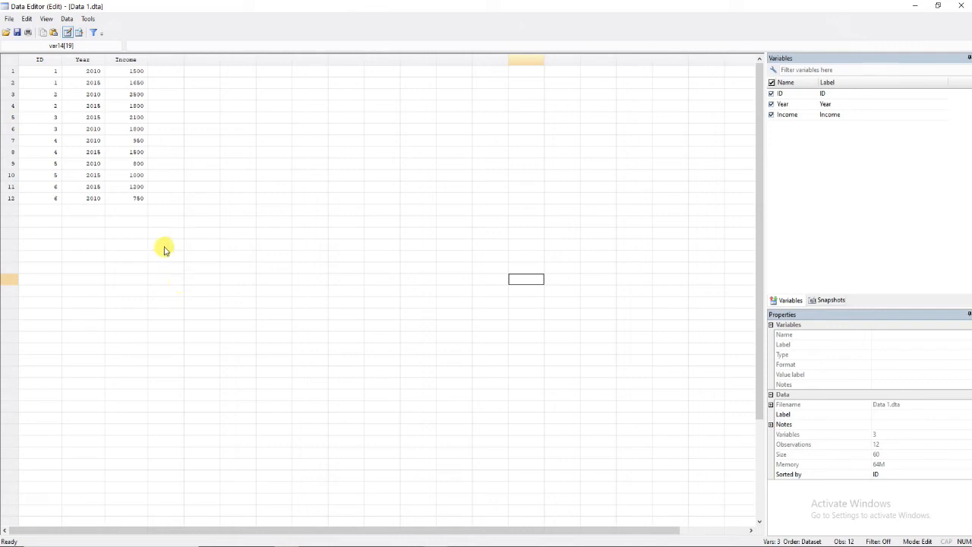
pyautogui.click(54, 75)
pyautogui.click(84, 72)
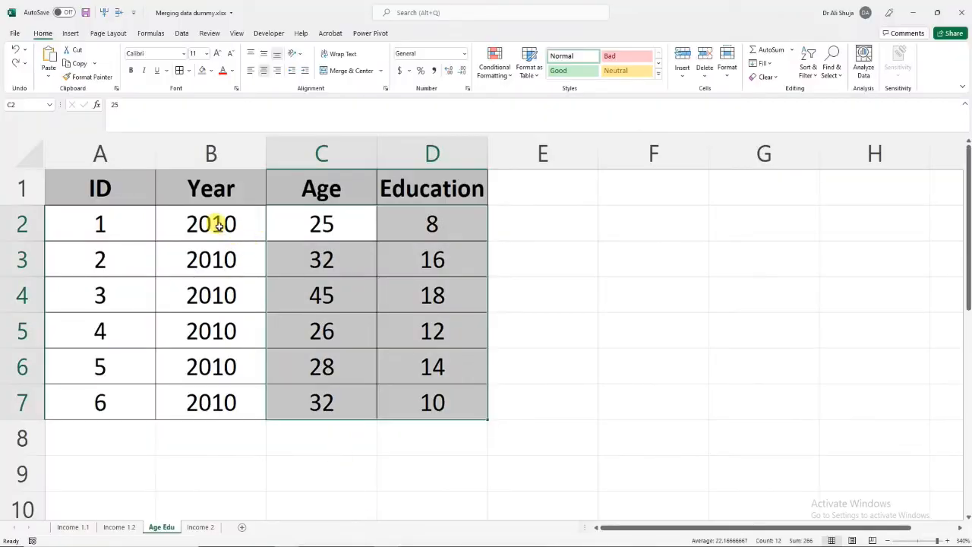
# Step: Switch to Excel and inspect the ID, Year, Age and Education values of the first record on the Age Edu sheet
pyautogui.click(220, 225)
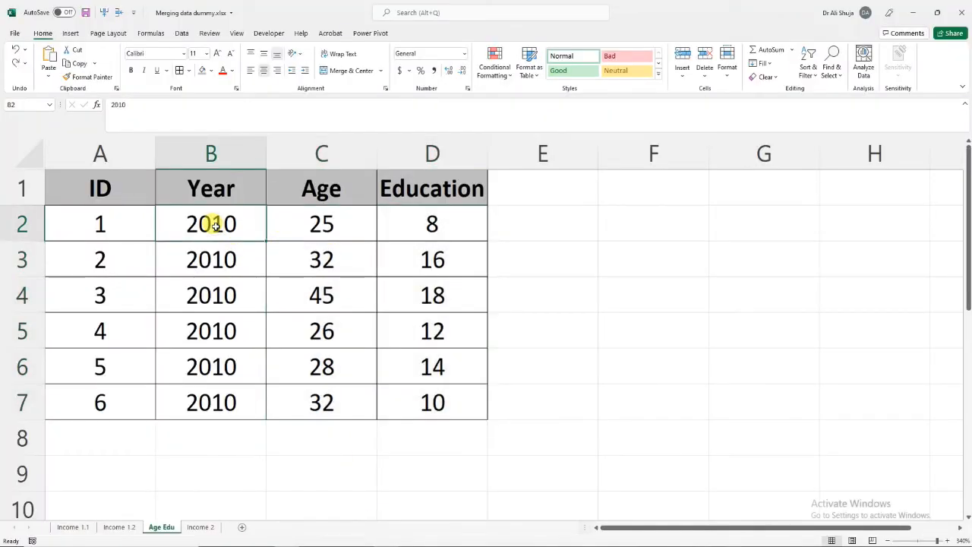
pyautogui.click(320, 229)
pyautogui.click(414, 226)
pyautogui.click(330, 222)
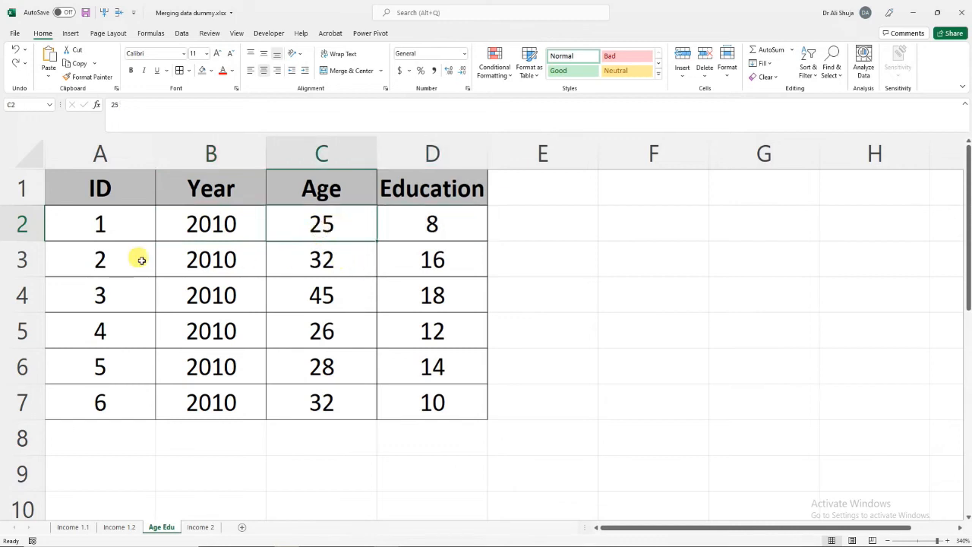
pyautogui.click(98, 222)
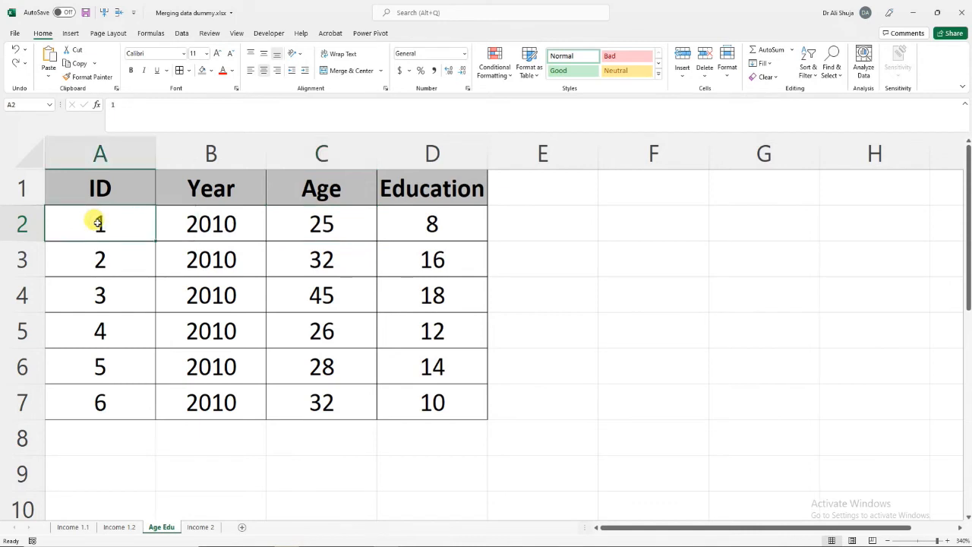
pyautogui.click(183, 223)
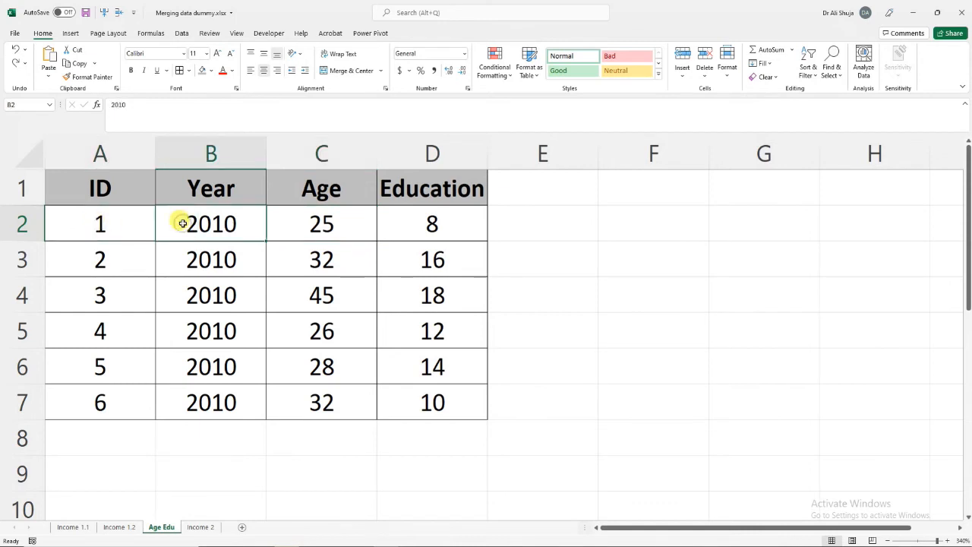
pyautogui.moveTo(339, 222); pyautogui.dragTo(432, 222)
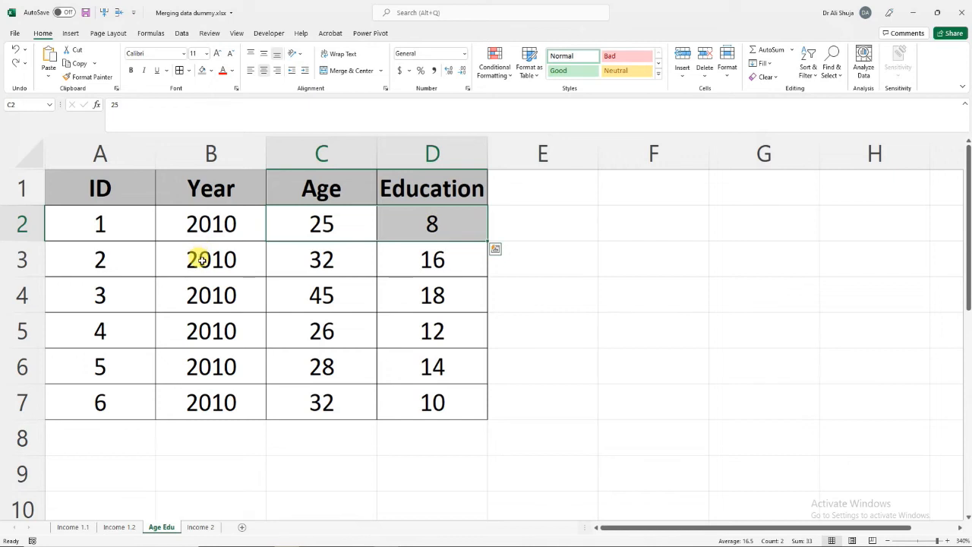
# Step: Examine the combined ID and Year of the first record, comparing its ID with the next one and checking its Age and Education
pyautogui.moveTo(117, 227); pyautogui.dragTo(175, 224)
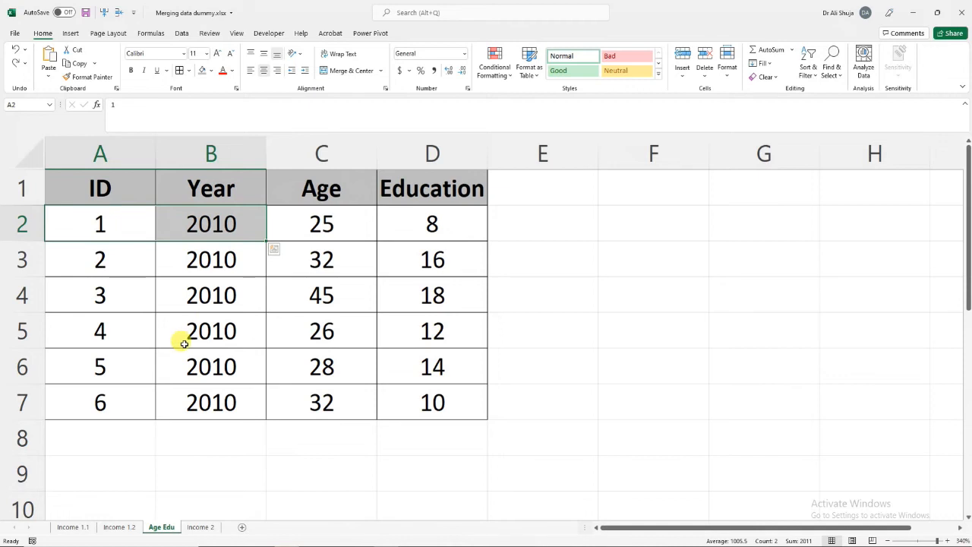
pyautogui.click(134, 247)
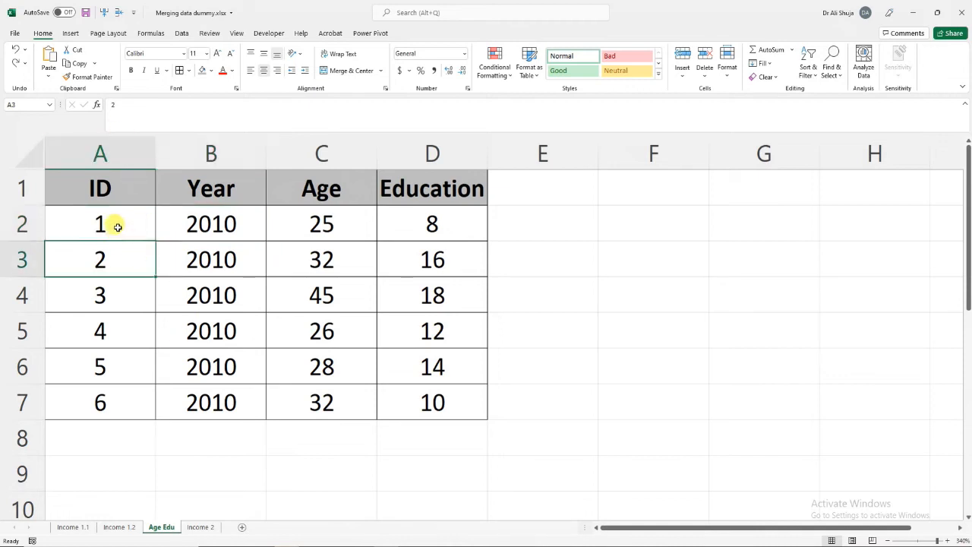
pyautogui.click(117, 227)
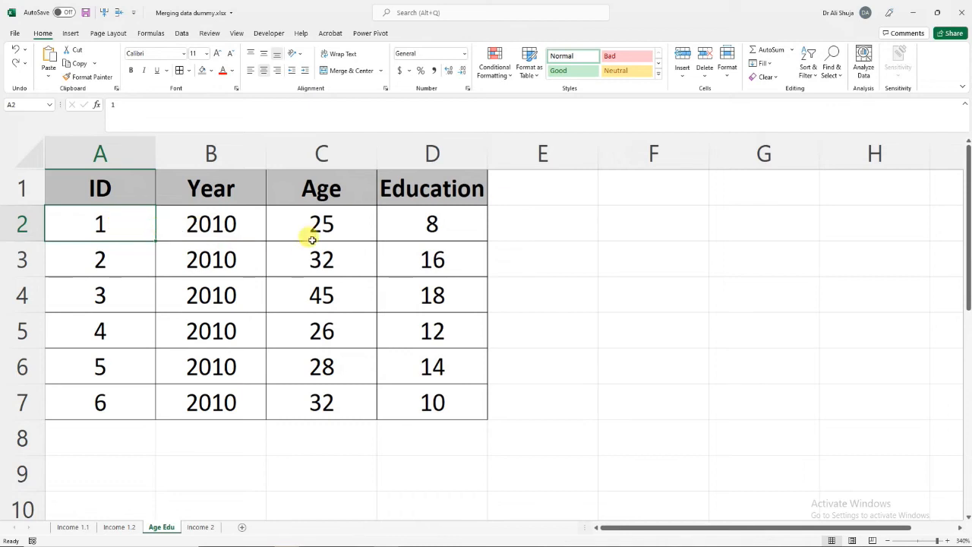
pyautogui.click(313, 228)
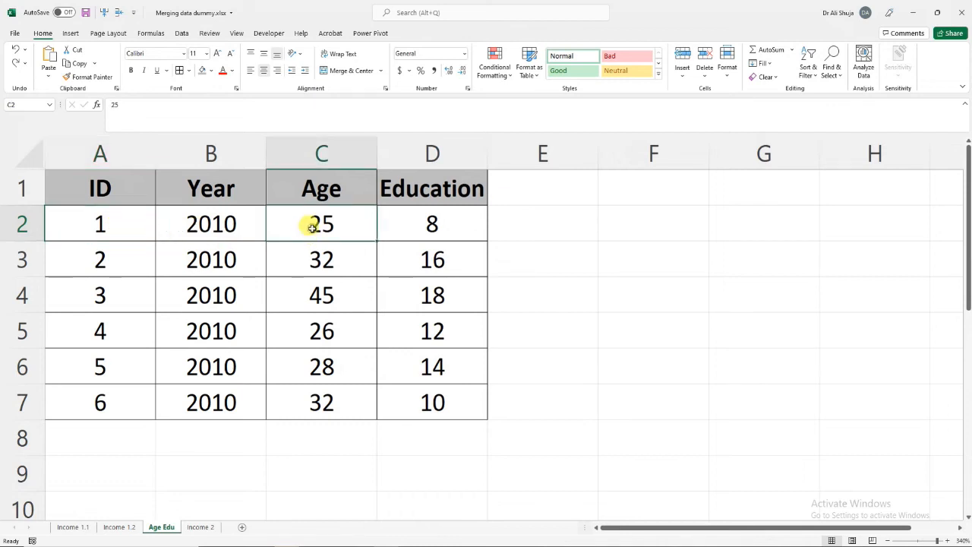
pyautogui.click(417, 219)
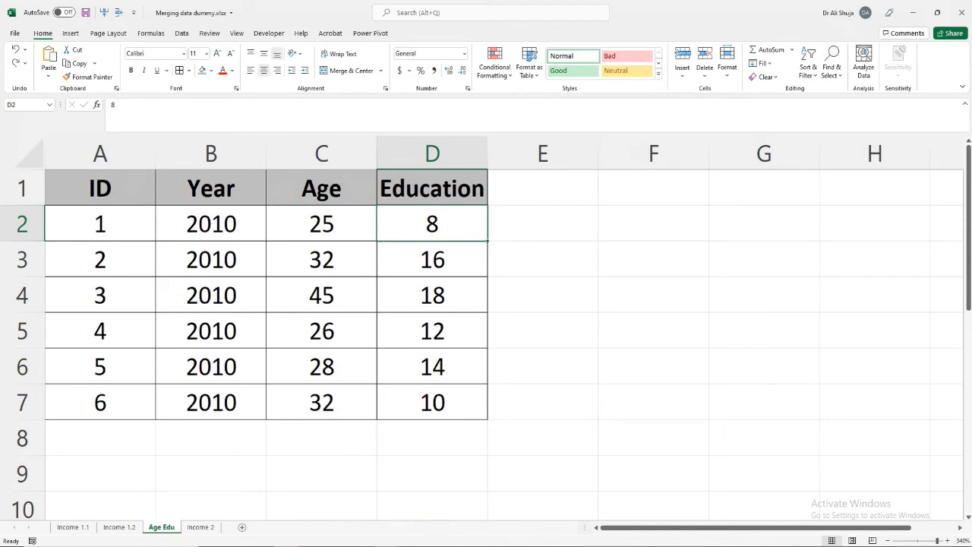
# Step: Return to Stata's Data Editor and examine the repeated ID values and the ID and Year pairs in Data 1.dta
pyautogui.moveTo(436, 545)
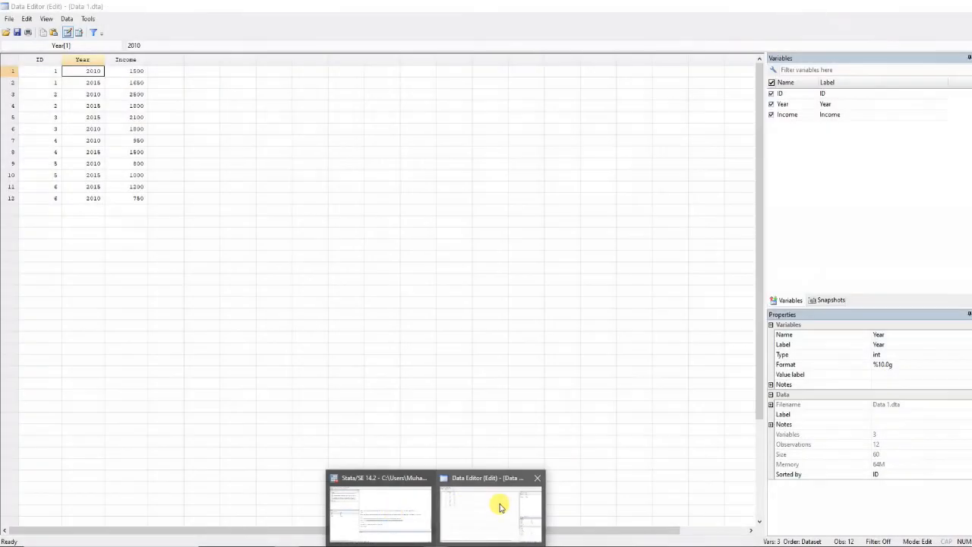
pyautogui.click(500, 507)
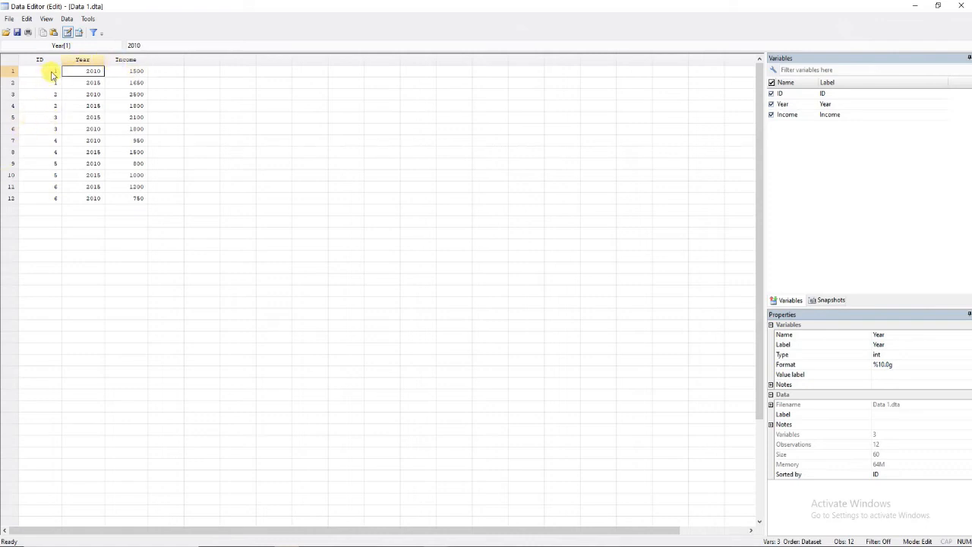
pyautogui.moveTo(53, 73); pyautogui.dragTo(53, 85)
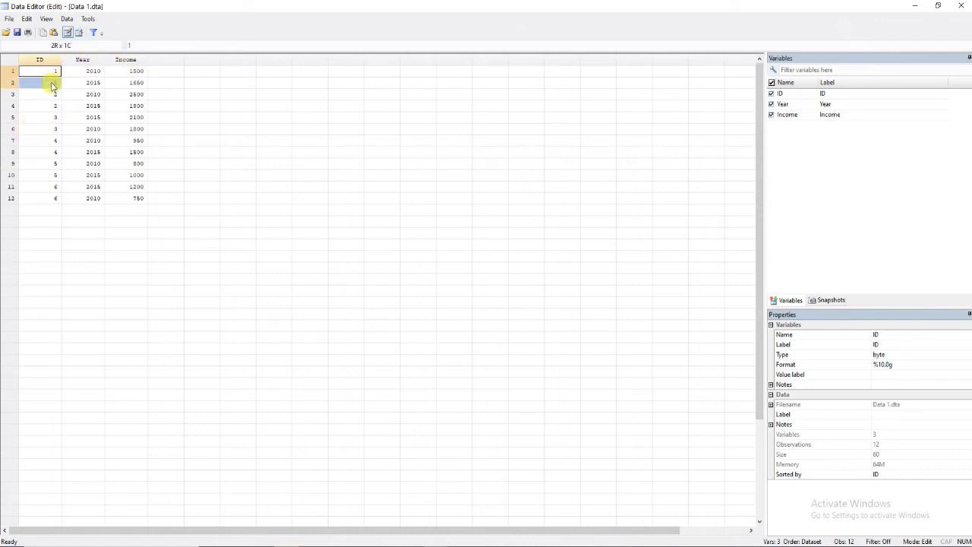
pyautogui.click(81, 74)
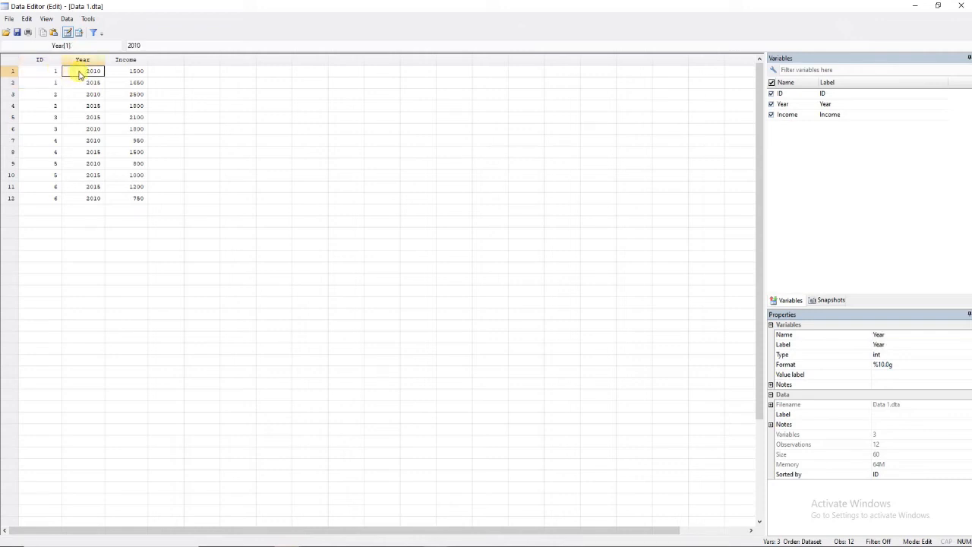
pyautogui.click(56, 73)
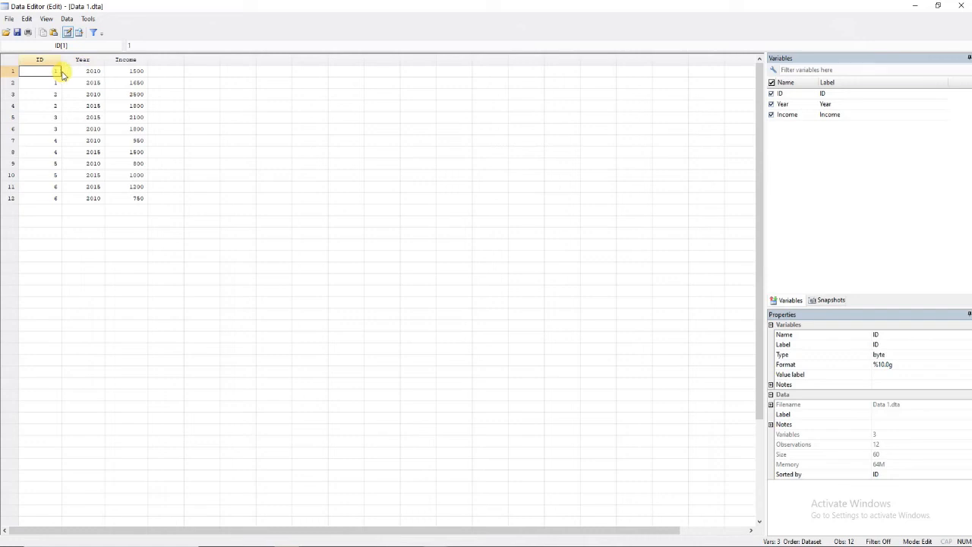
pyautogui.moveTo(57, 73); pyautogui.dragTo(82, 75)
pyautogui.click(75, 260)
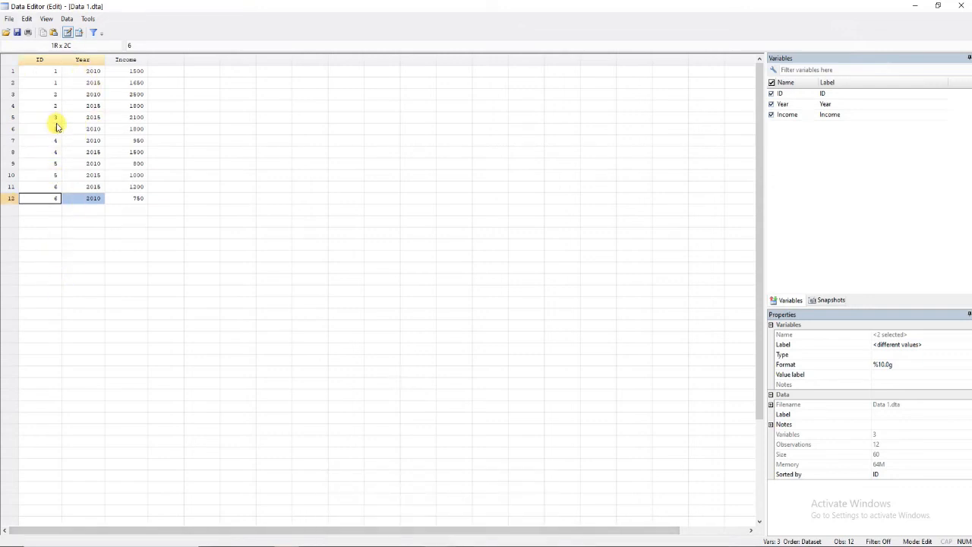
pyautogui.moveTo(52, 73); pyautogui.dragTo(54, 84)
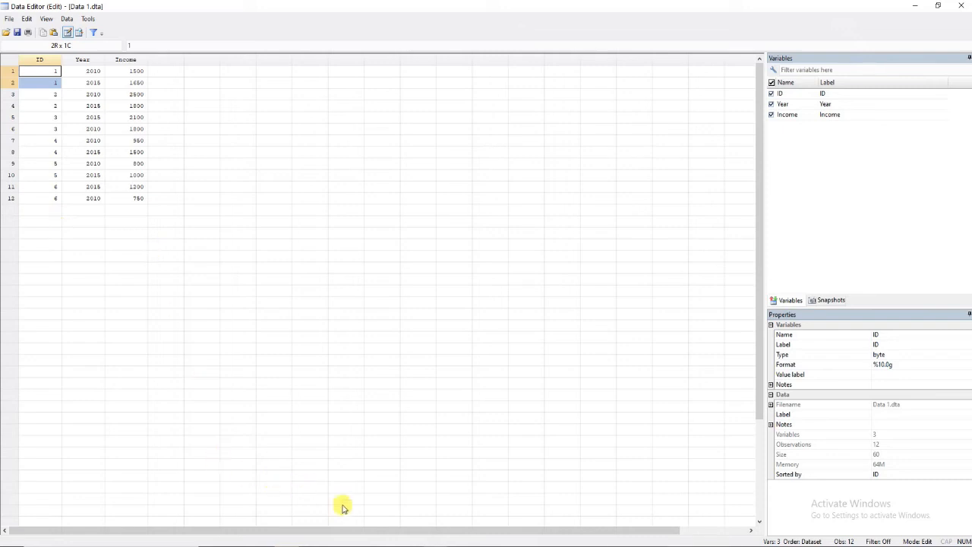
# Step: Switch to Word and select the first 1 in "merge 1:1"
pyautogui.moveTo(336, 514)
pyautogui.click(402, 478)
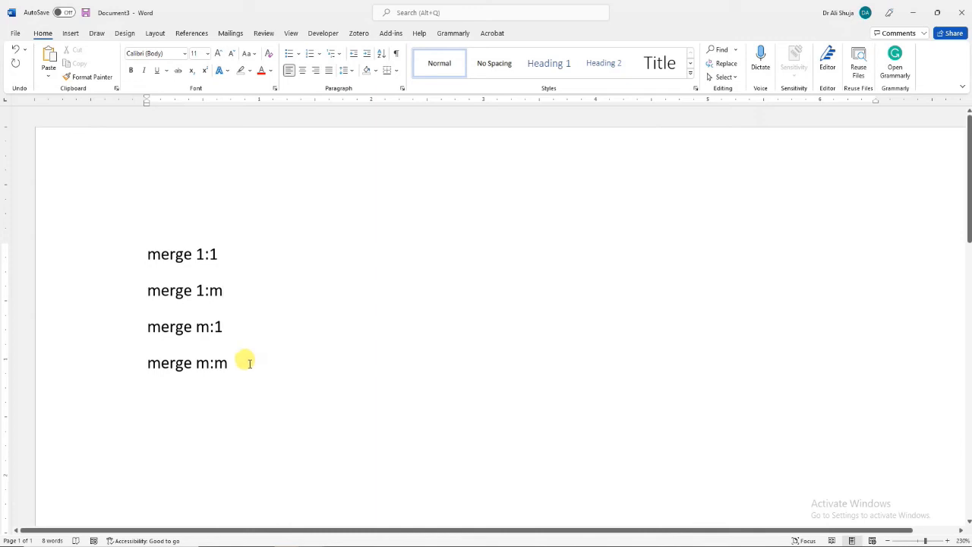
pyautogui.keyDown('ctrl'); pyautogui.scroll(11, 245, 362); pyautogui.keyUp('ctrl')
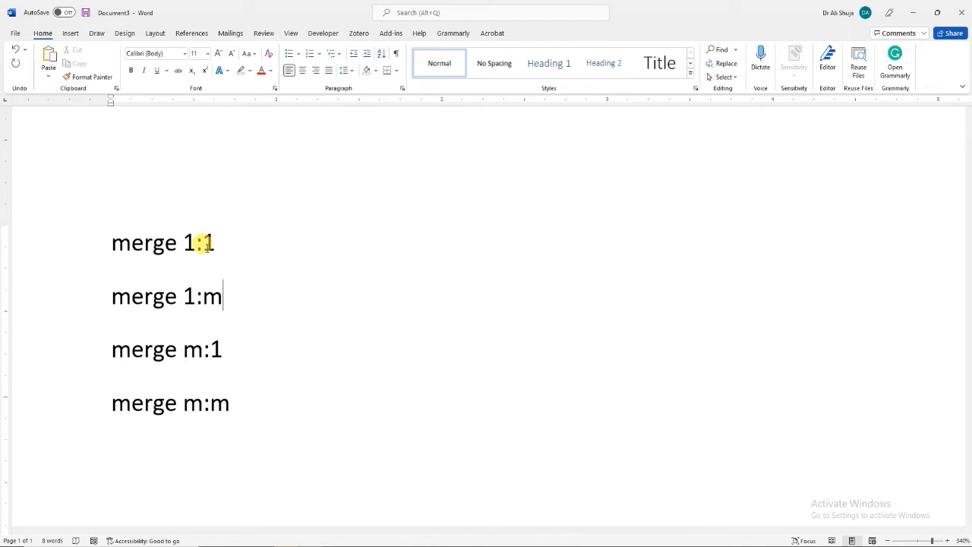
pyautogui.press('Up')
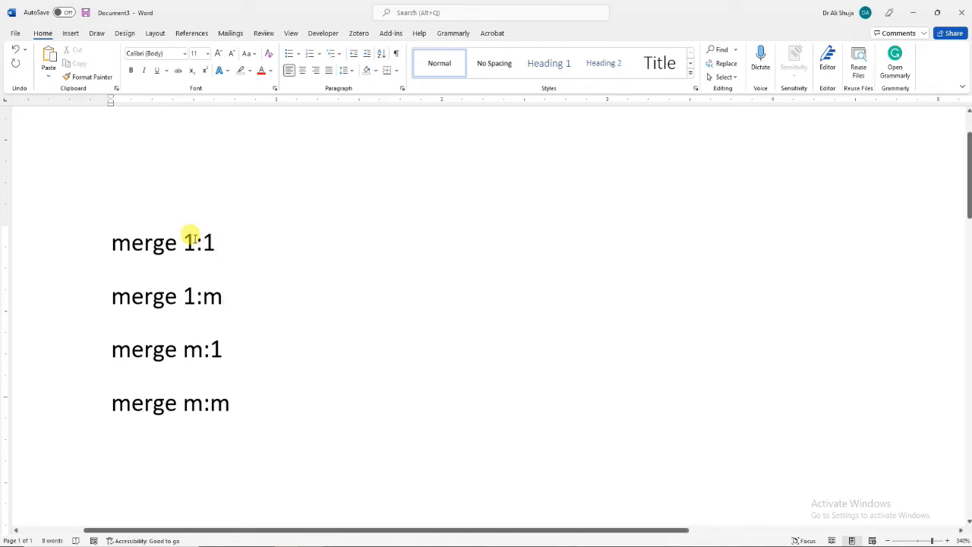
pyautogui.moveTo(190, 239); pyautogui.dragTo(186, 238)
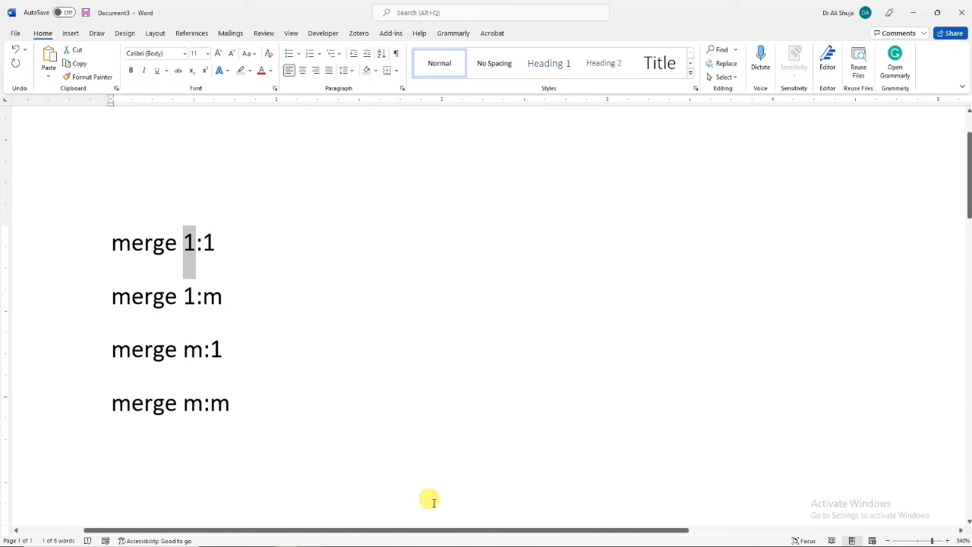
# Step: Switch to Stata, review the appended records in the Data Editor, and minimize the editor window
pyautogui.click(436, 546)
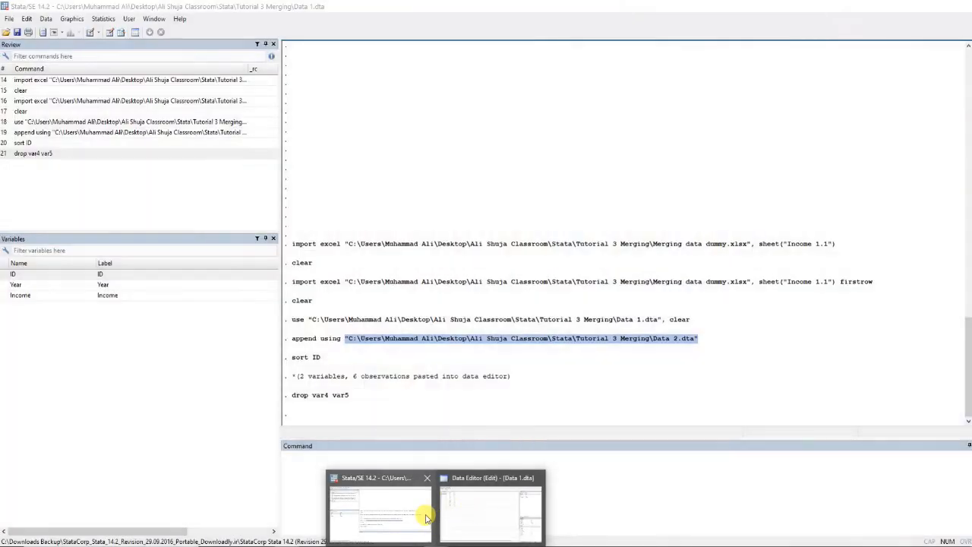
pyautogui.click(423, 510)
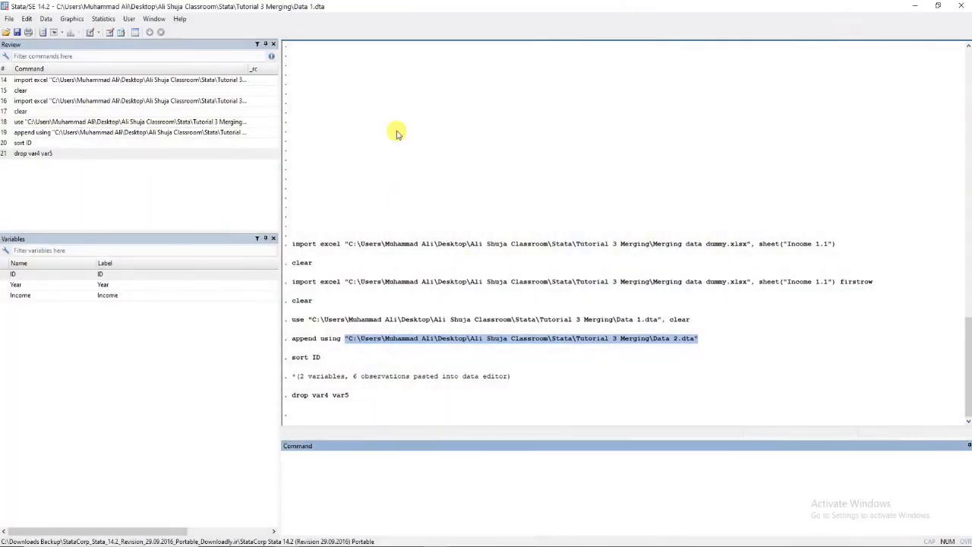
pyautogui.click(416, 546)
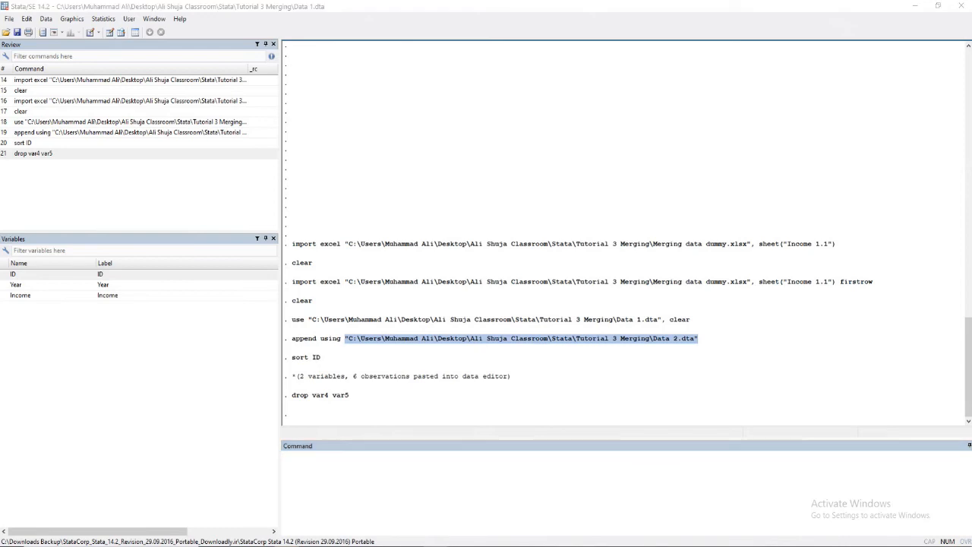
pyautogui.click(465, 515)
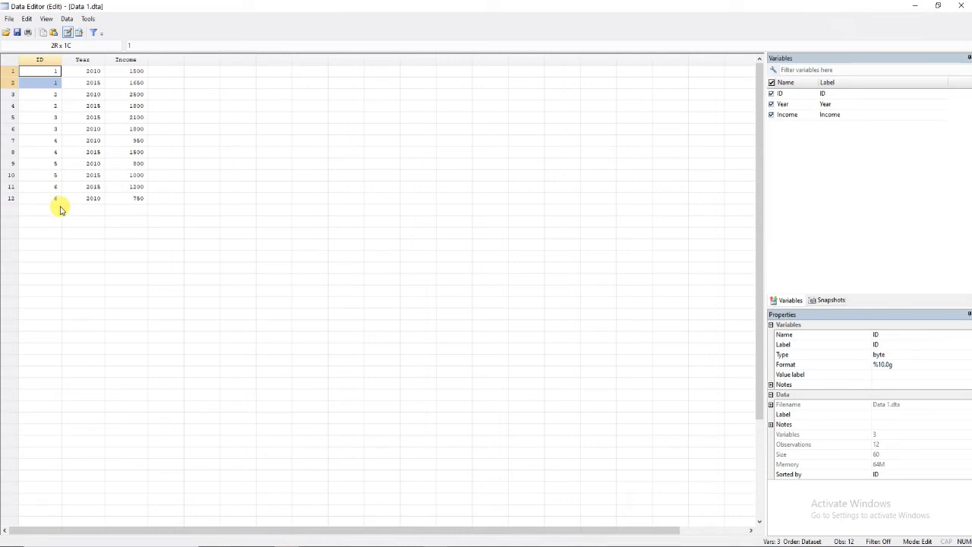
pyautogui.click(911, 5)
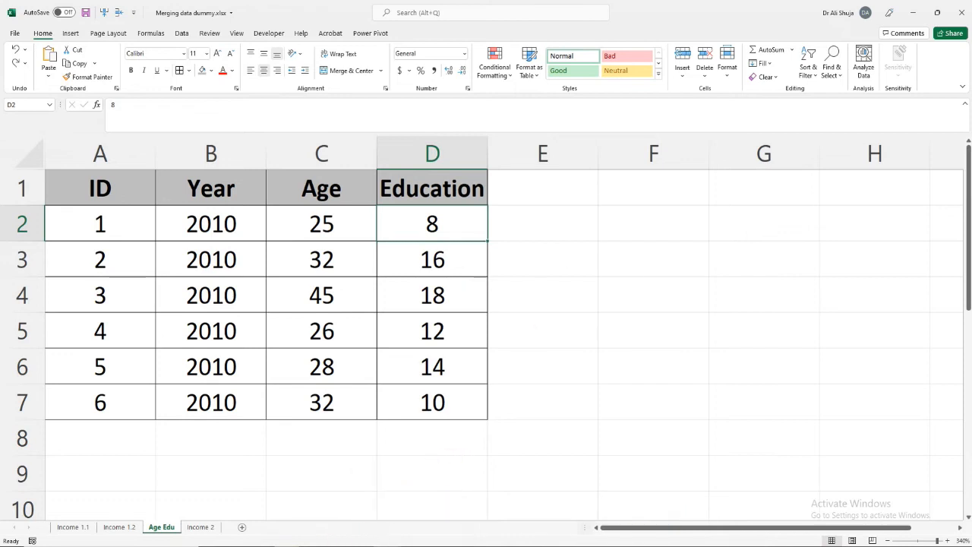
# Step: Switch to Word and add the key variables "ID Year" to the end of the "merge 1:1" line
pyautogui.click(311, 539)
pyautogui.click(412, 503)
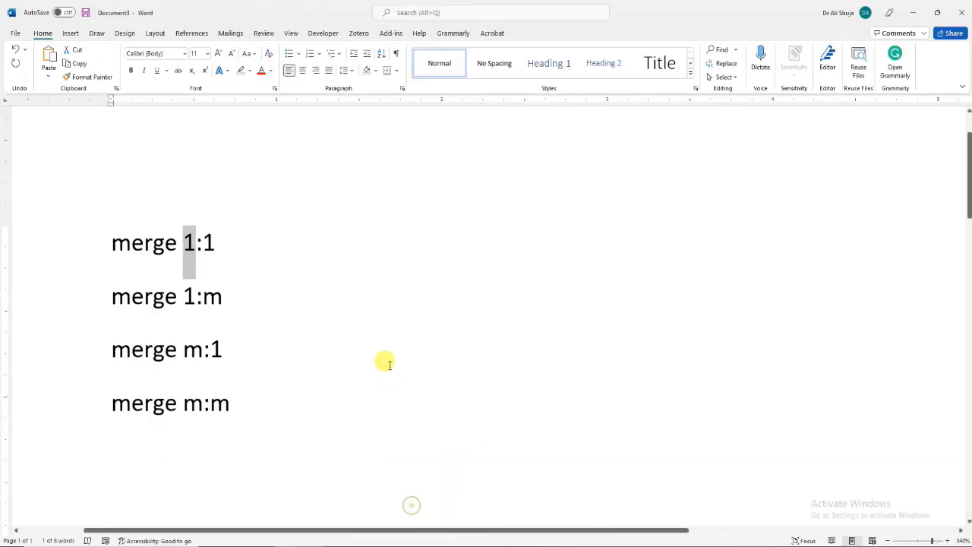
pyautogui.click(389, 364)
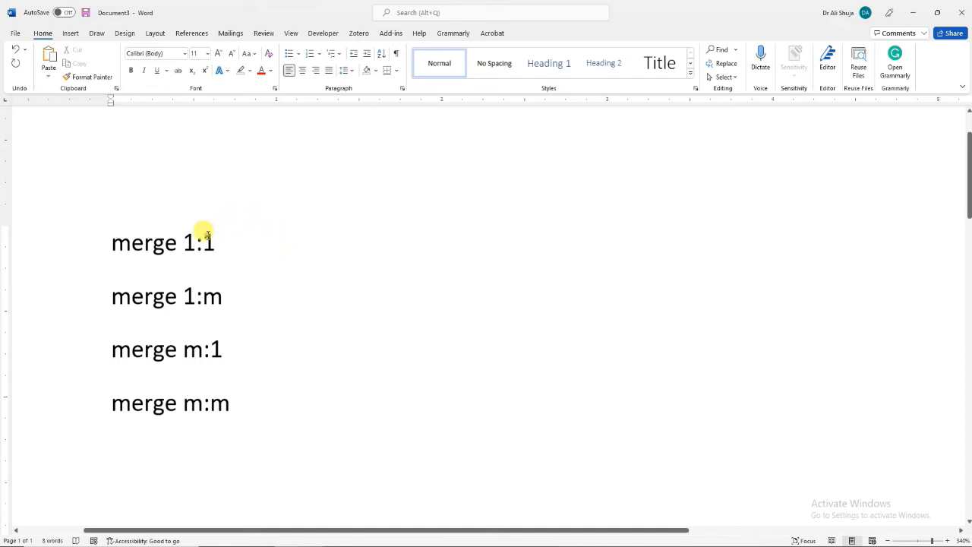
pyautogui.moveTo(200, 234); pyautogui.dragTo(211, 236)
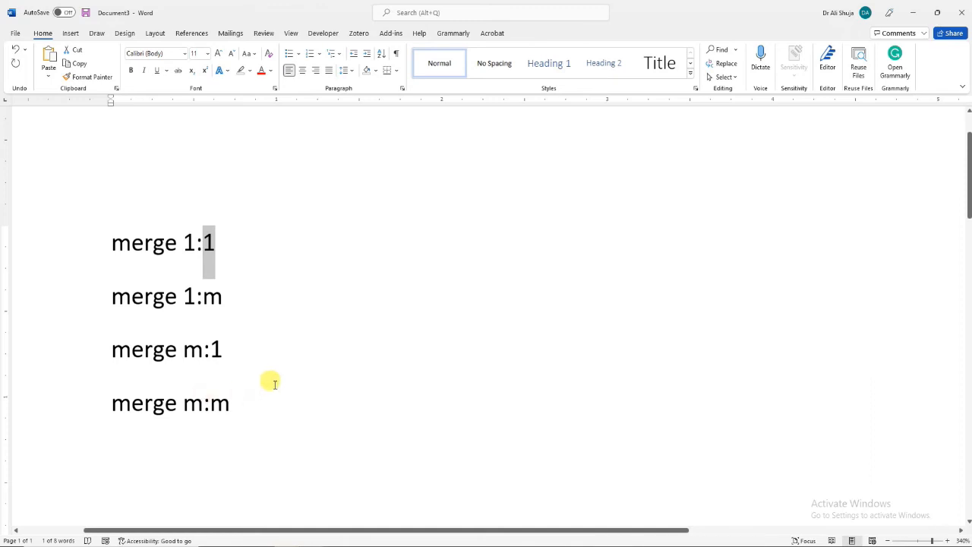
pyautogui.click(259, 241)
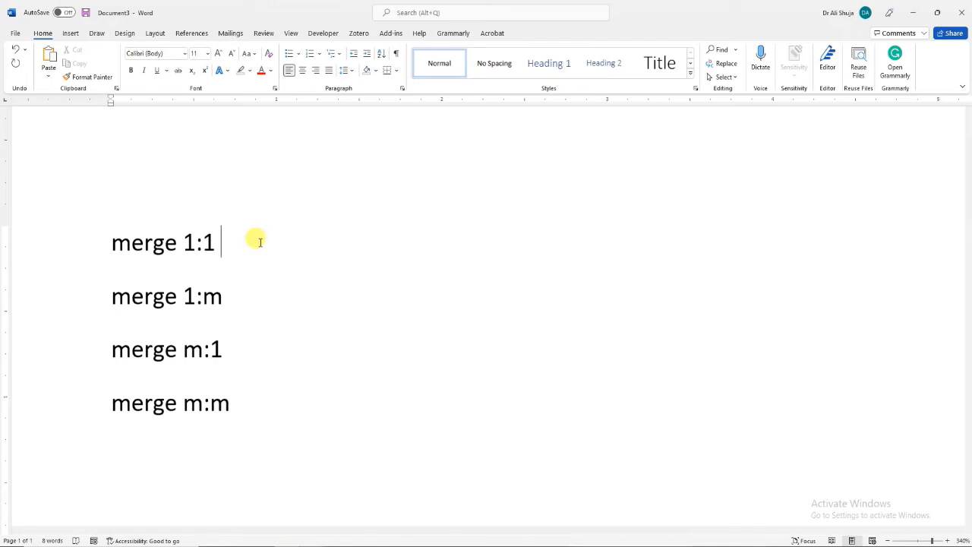
pyautogui.write('ID Year')
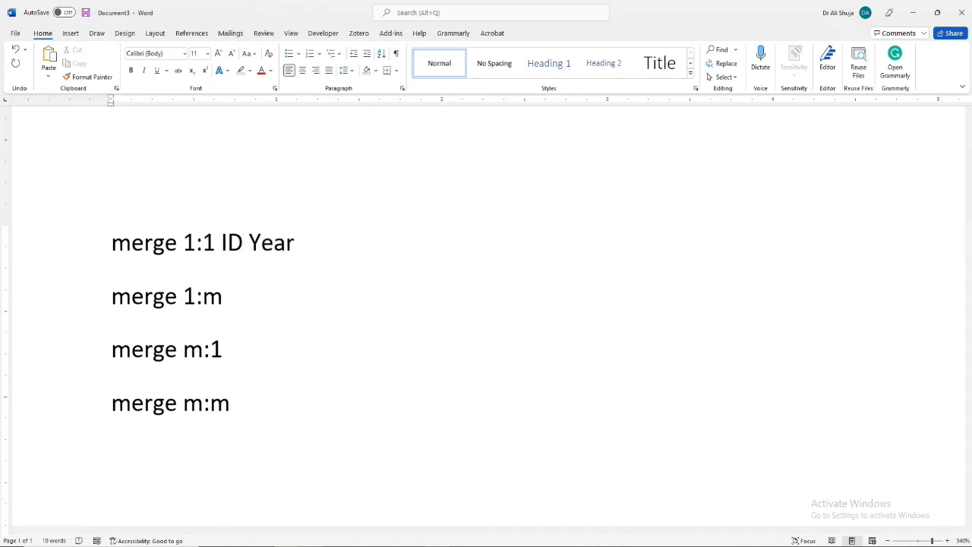
# Step: Examine the "merge 1:1 ID Year" line by selecting the key variables and each 1 on either side of the colon
pyautogui.click(435, 545)
pyautogui.moveTo(502, 503)
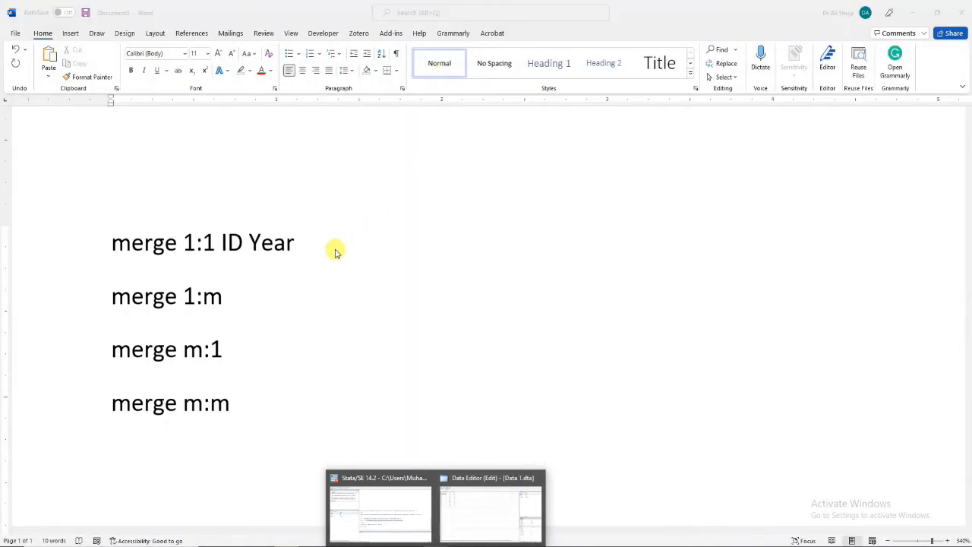
pyautogui.click(335, 248)
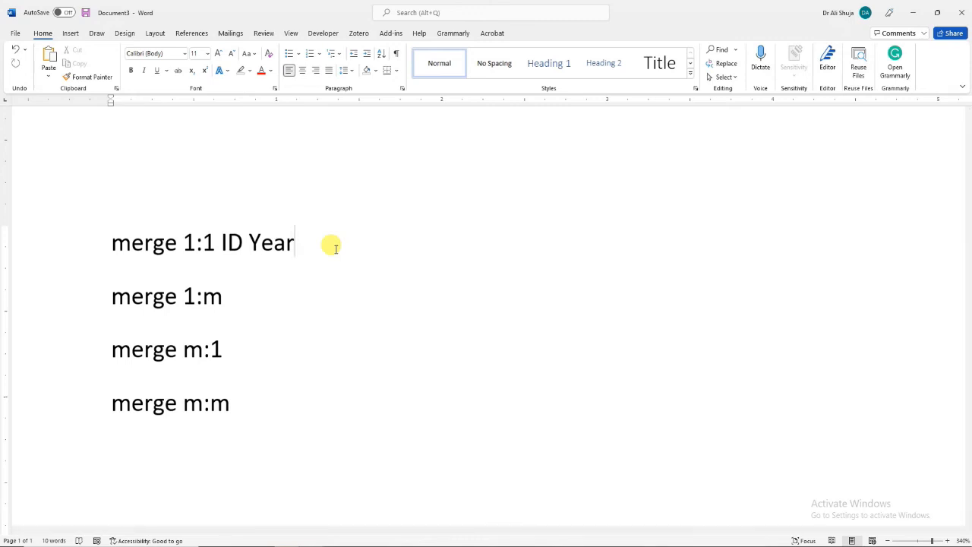
pyautogui.moveTo(218, 233); pyautogui.dragTo(288, 237)
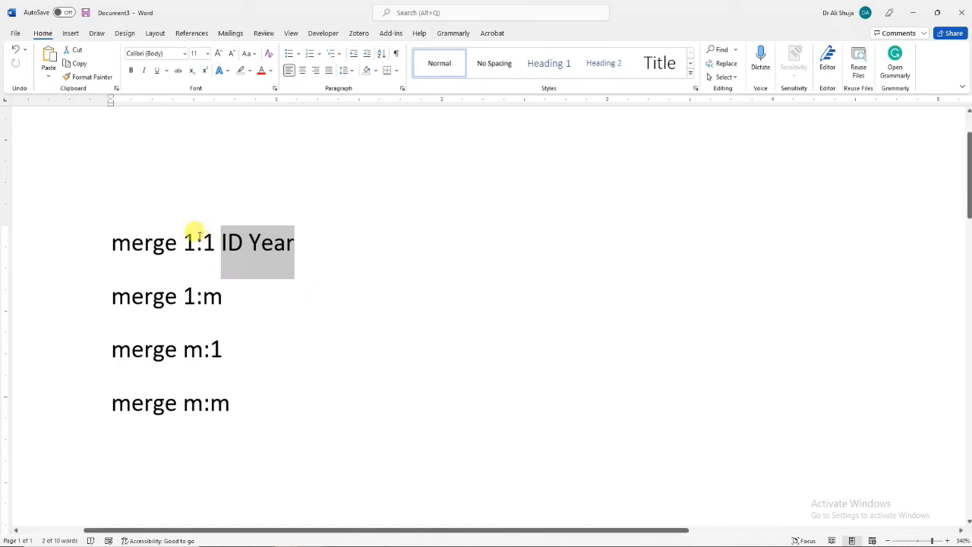
pyautogui.moveTo(195, 235); pyautogui.dragTo(185, 235)
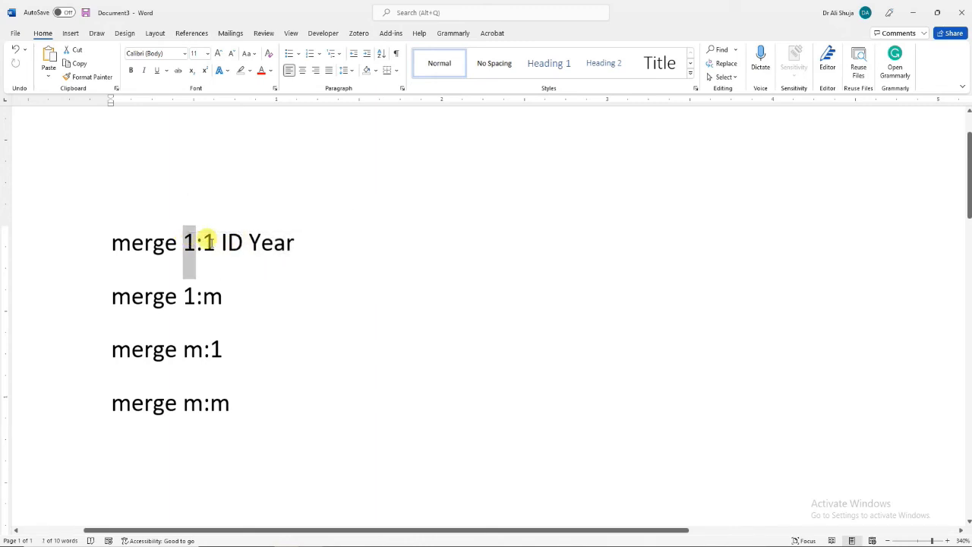
pyautogui.moveTo(215, 240); pyautogui.dragTo(203, 240)
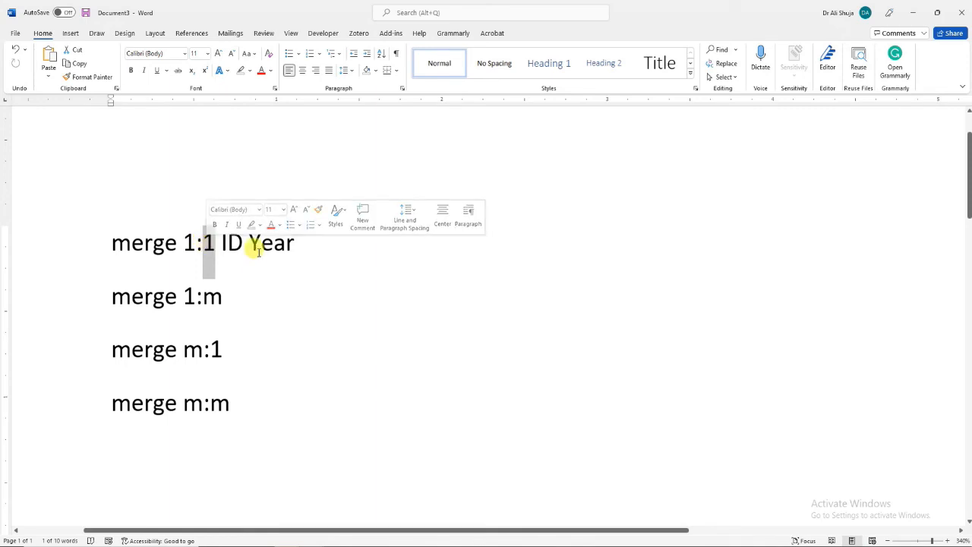
pyautogui.click(229, 242)
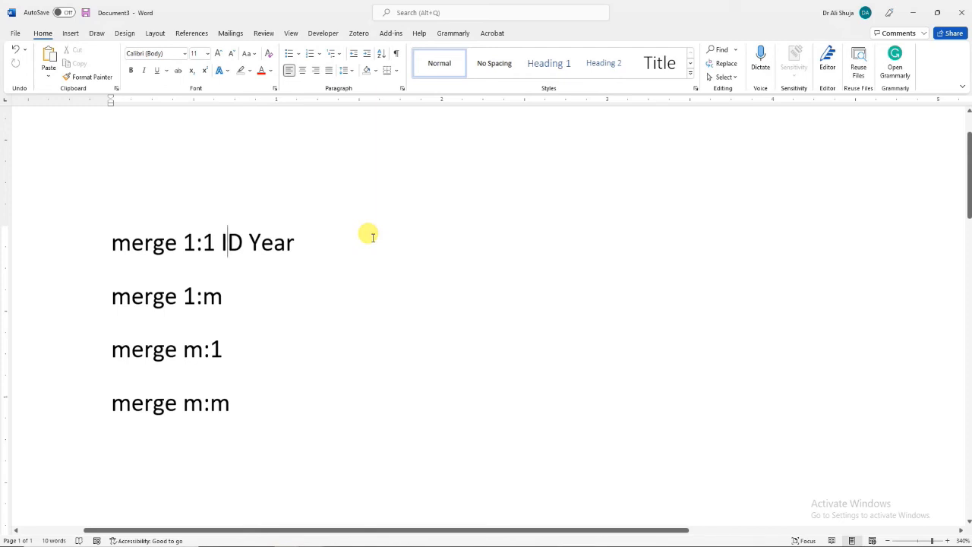
# Step: Add the word using and a pair of quotation marks to the end of the "merge 1:1 ID Year" line
pyautogui.click(372, 237)
pyautogui.write('using')
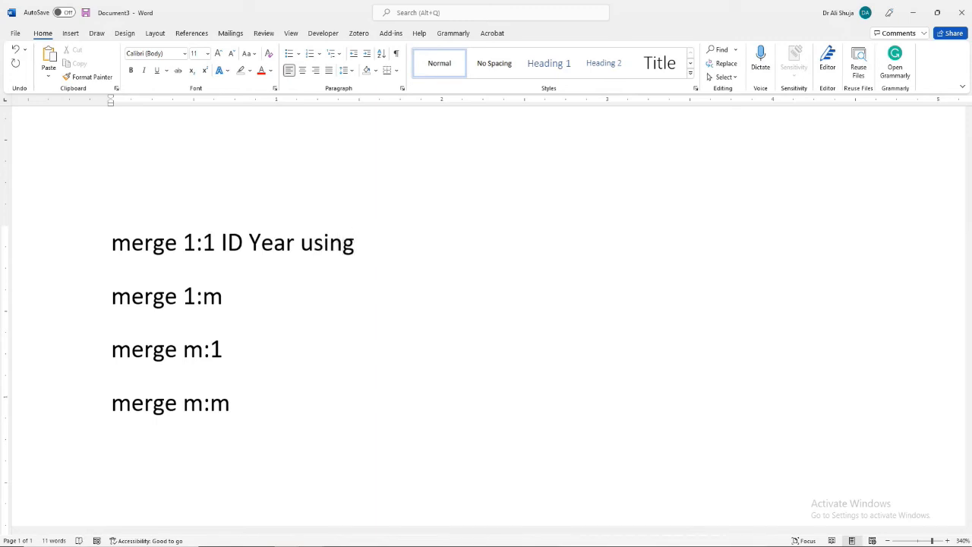
pyautogui.write(' ""')
pyautogui.press('BackSpace')
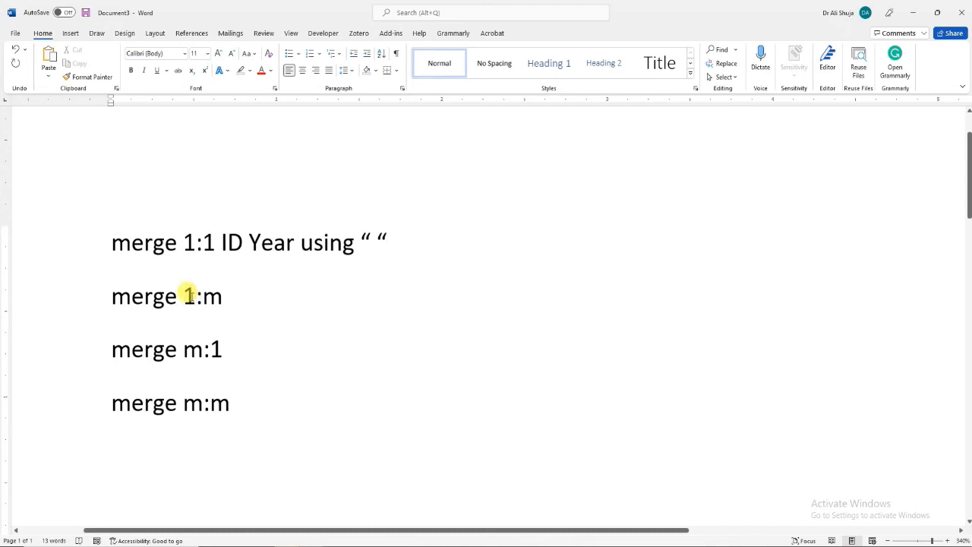
# Step: Examine both sides of the "merge 1:m" type against the key variables ID Year by selecting them in turn
pyautogui.doubleClick(188, 295)
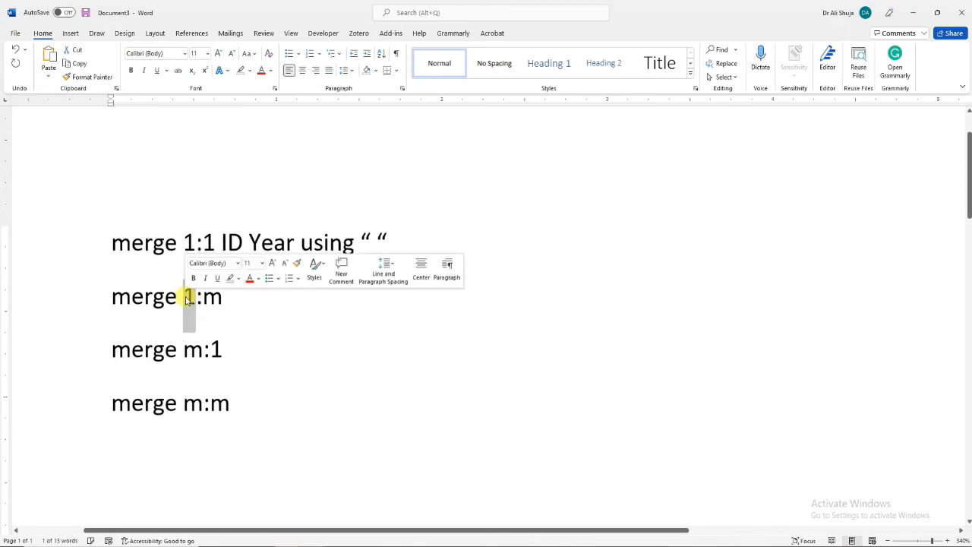
pyautogui.moveTo(298, 241); pyautogui.dragTo(221, 241)
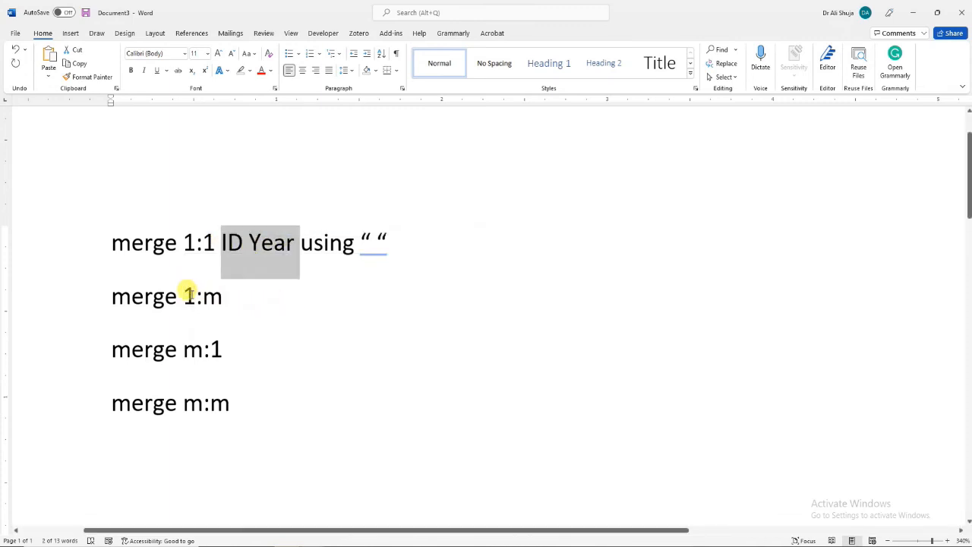
pyautogui.moveTo(188, 293); pyautogui.dragTo(196, 294)
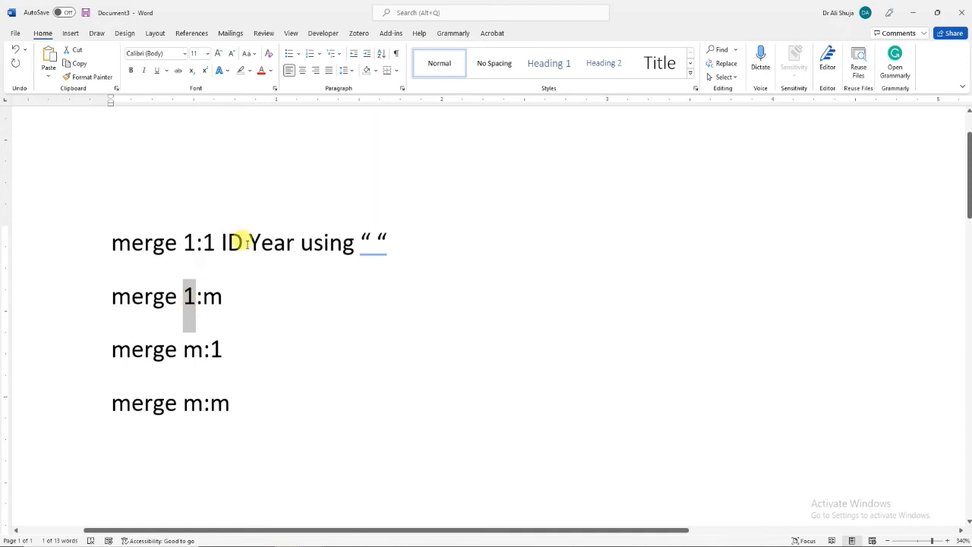
pyautogui.click(203, 297)
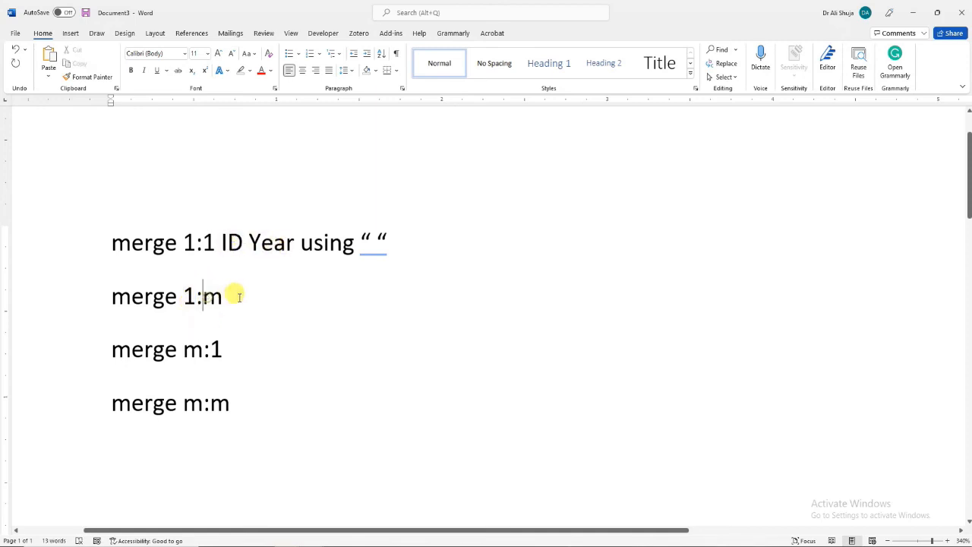
pyautogui.moveTo(203, 296); pyautogui.dragTo(220, 307)
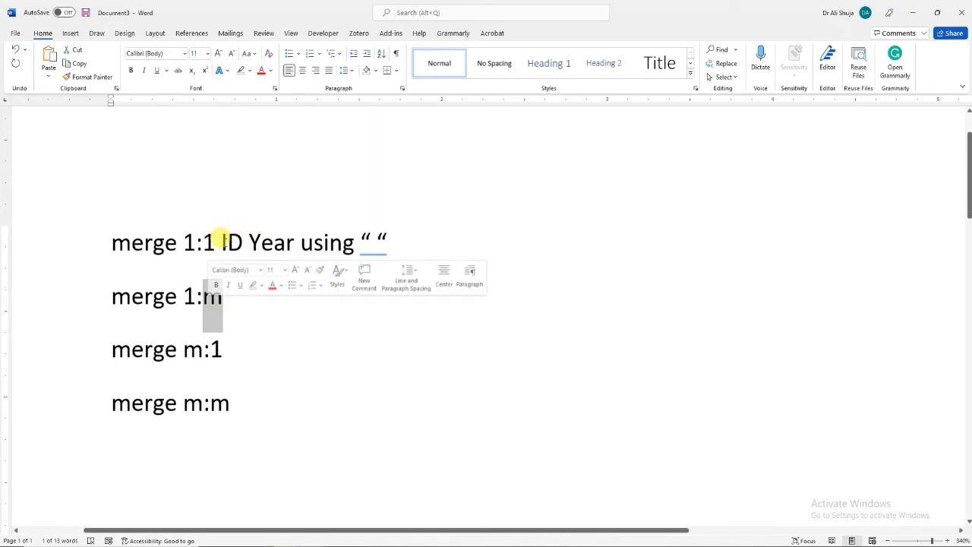
pyautogui.moveTo(222, 241); pyautogui.dragTo(293, 243)
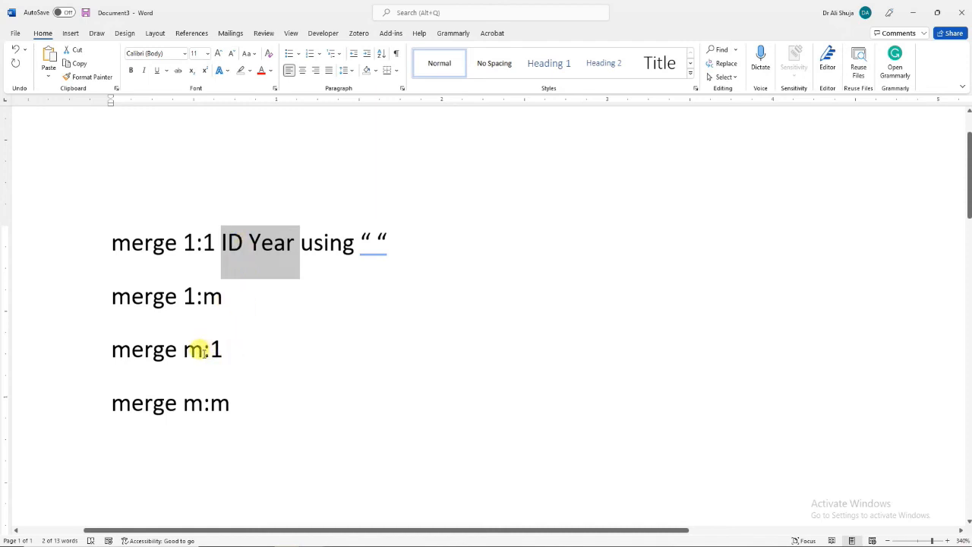
# Step: Examine the "merge m:1" type against the key variables ID Year, and highlight "m:m" in the last merge line
pyautogui.moveTo(203, 351); pyautogui.dragTo(191, 348)
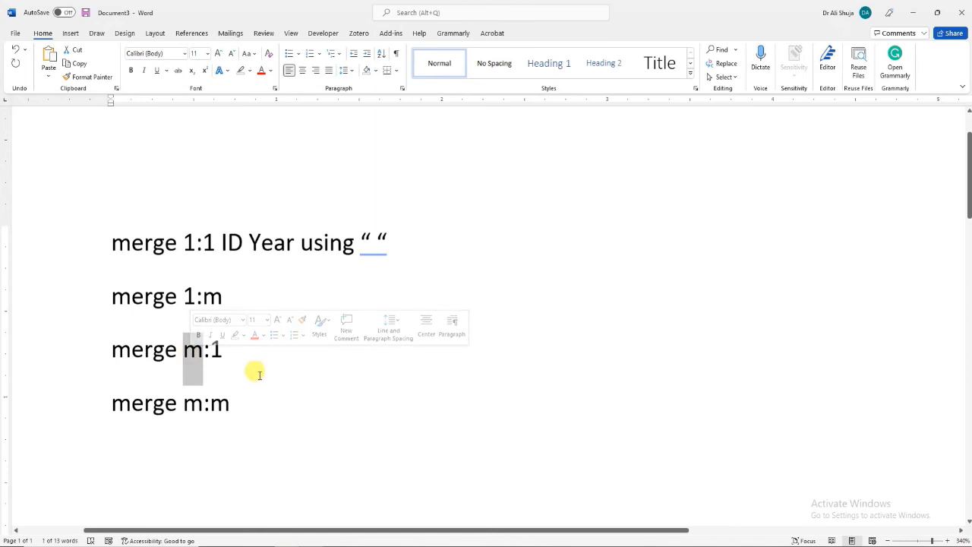
pyautogui.moveTo(296, 242); pyautogui.dragTo(221, 245)
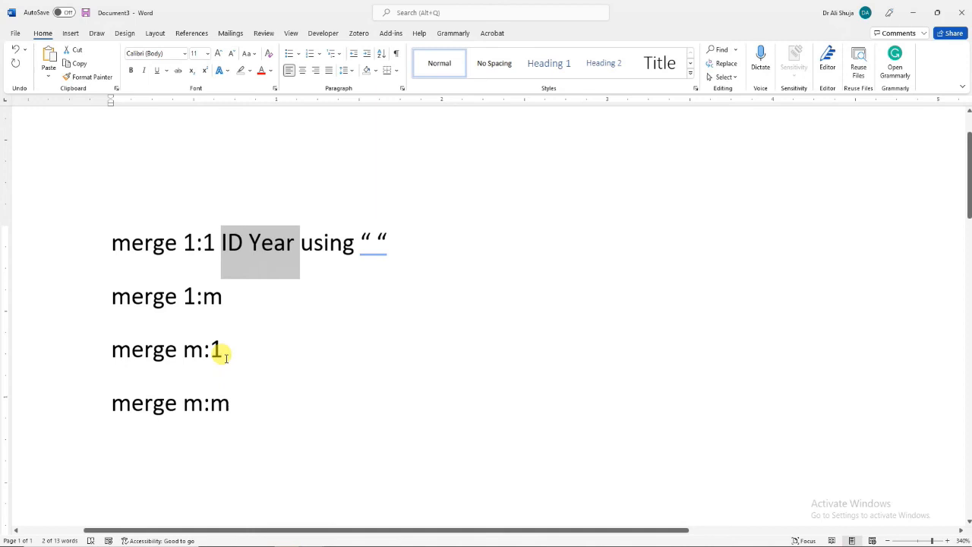
pyautogui.moveTo(221, 349); pyautogui.dragTo(185, 348)
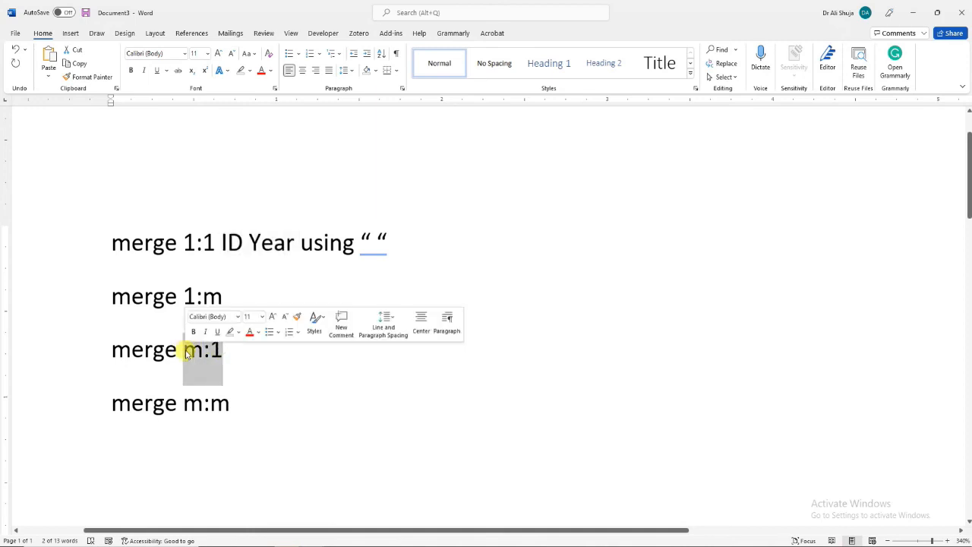
pyautogui.click(203, 347)
pyautogui.doubleClick(190, 350)
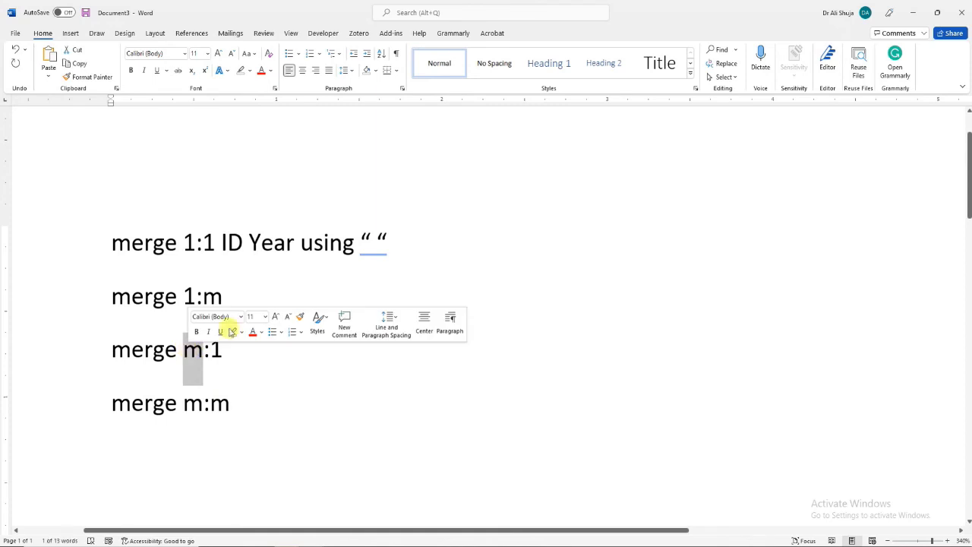
pyautogui.moveTo(298, 245); pyautogui.dragTo(220, 245)
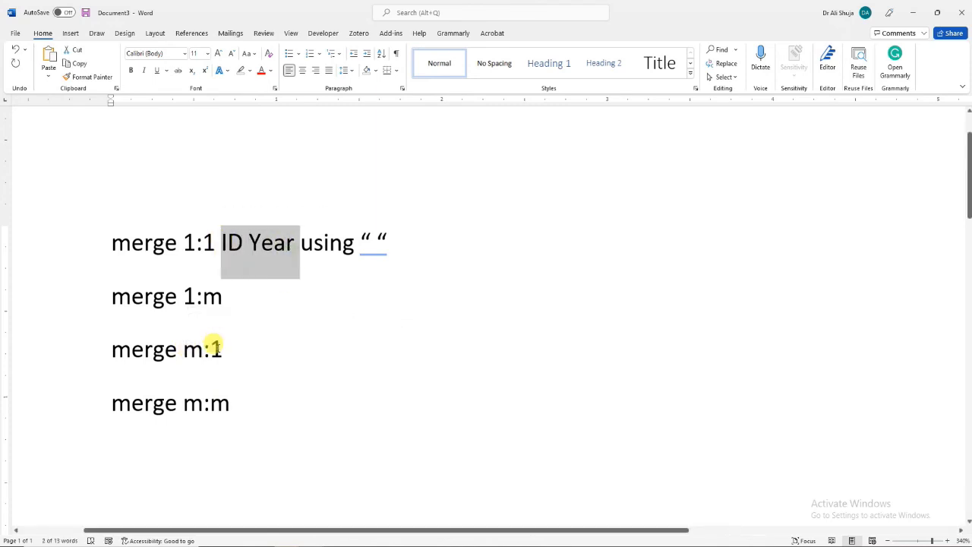
pyautogui.click(222, 349)
pyautogui.moveTo(221, 349); pyautogui.dragTo(212, 350)
pyautogui.click(225, 361)
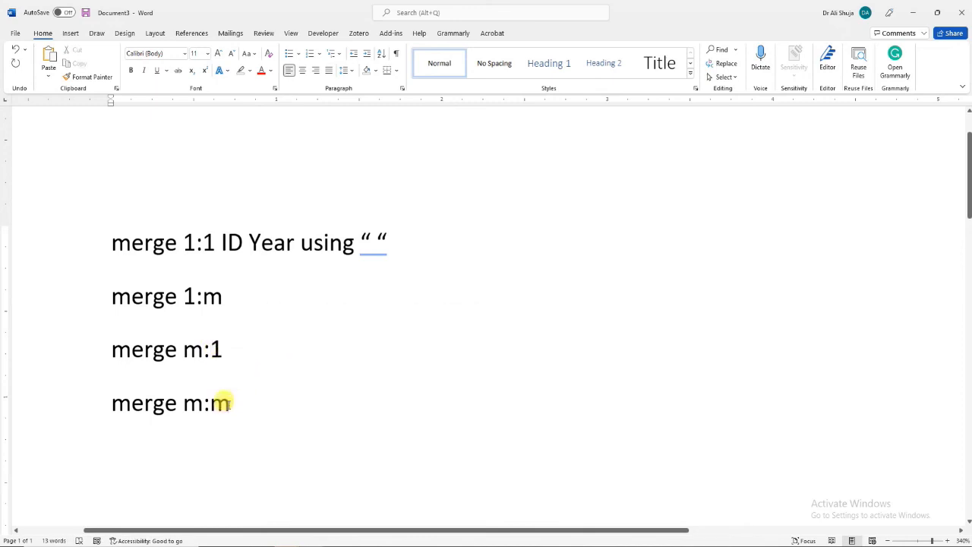
pyautogui.moveTo(229, 402); pyautogui.dragTo(182, 404)
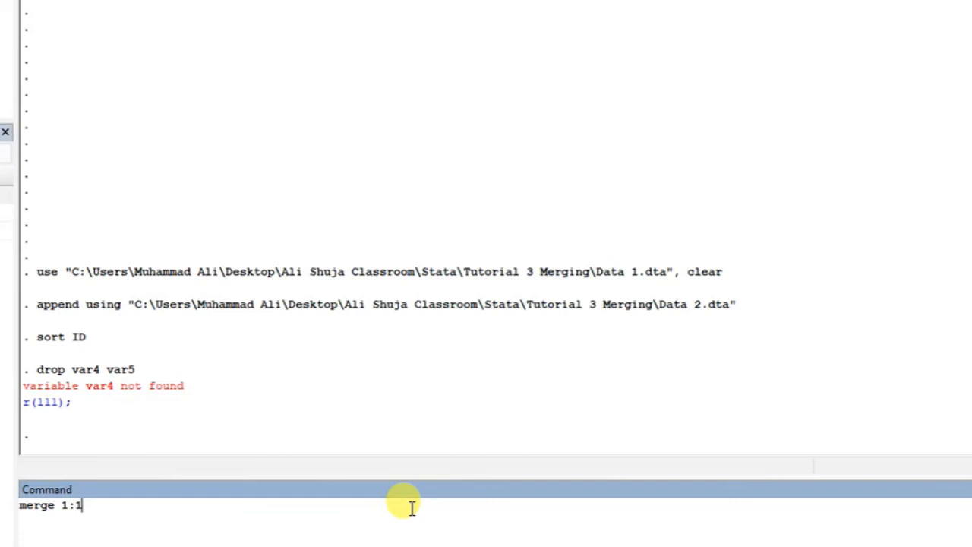
# Step: Switch to Stata and extend the unfinished "merge 1:1" command with "ID Year using"
pyautogui.click(64, 505)
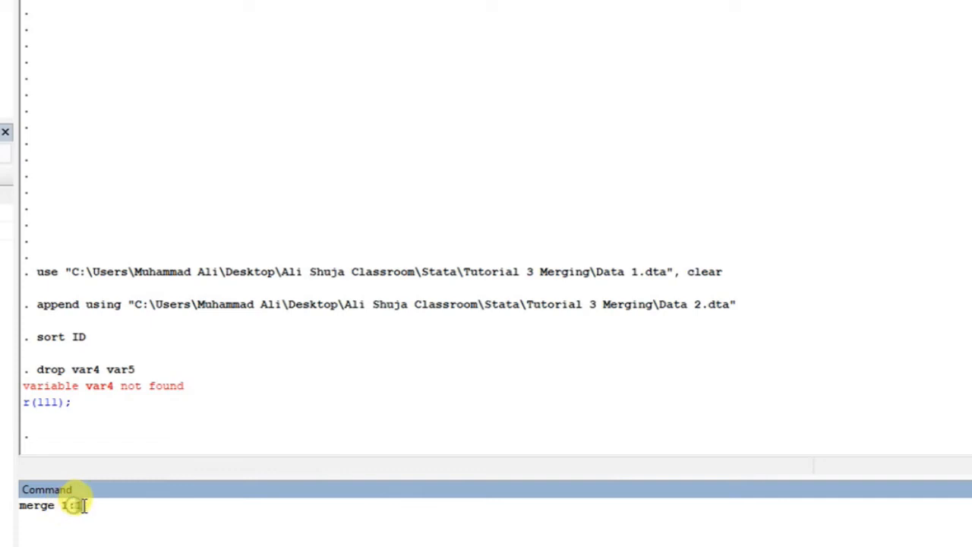
pyautogui.click(123, 502)
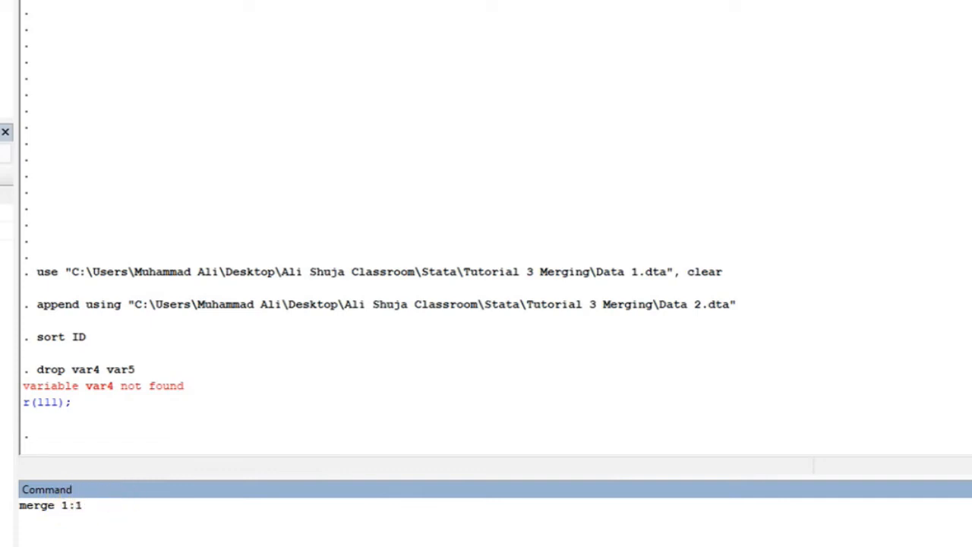
pyautogui.write('ID Year')
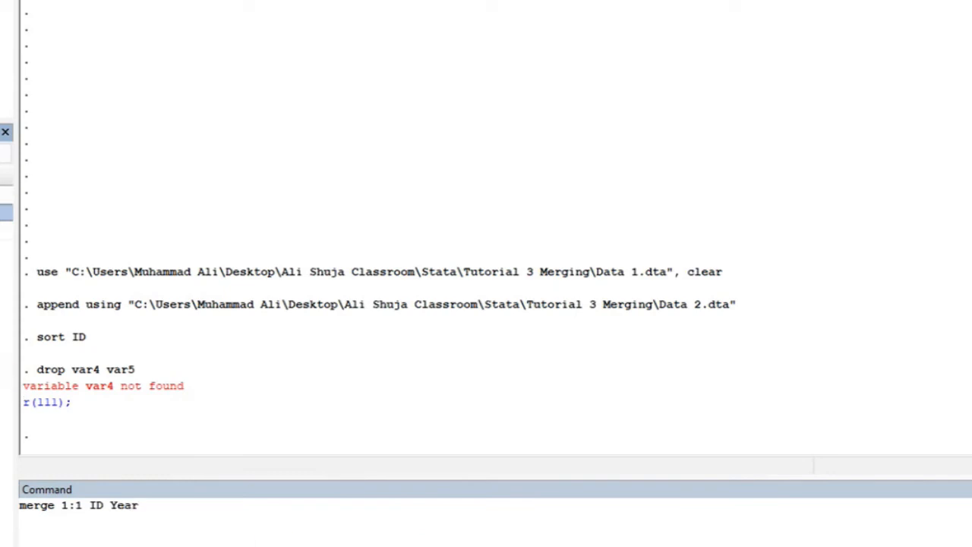
pyautogui.click(225, 521)
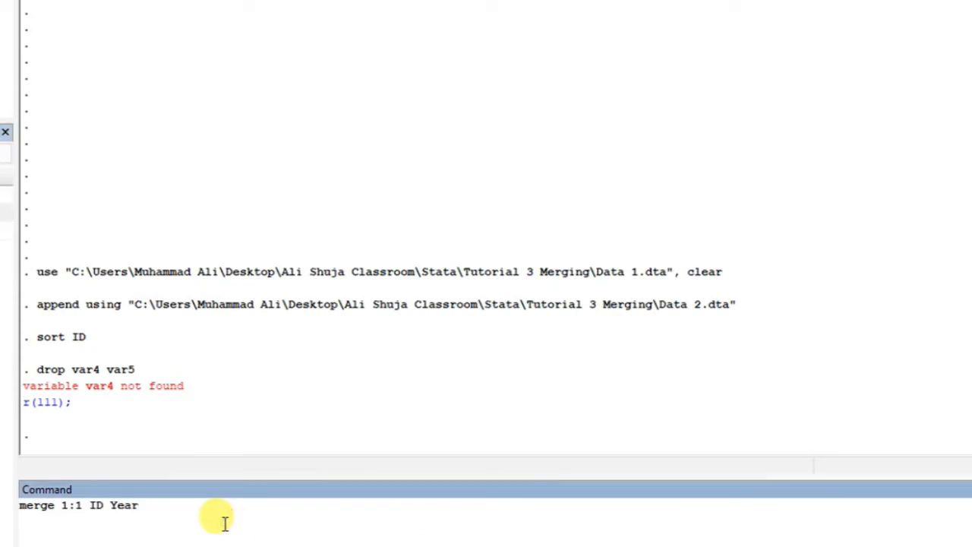
pyautogui.write('using')
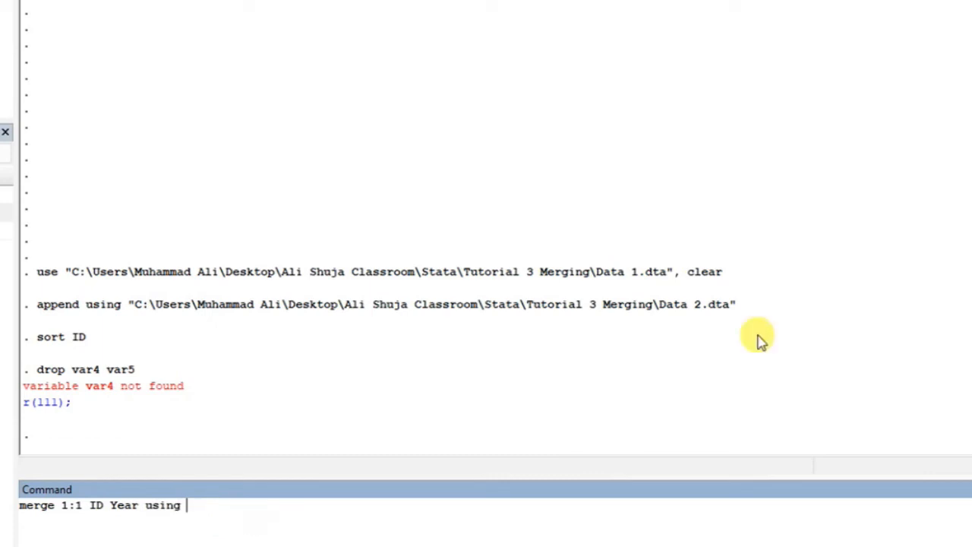
# Step: Copy the quoted Data 2.dta file path from the earlier append command to the end of the merge command
pyautogui.moveTo(740, 307); pyautogui.dragTo(132, 305)
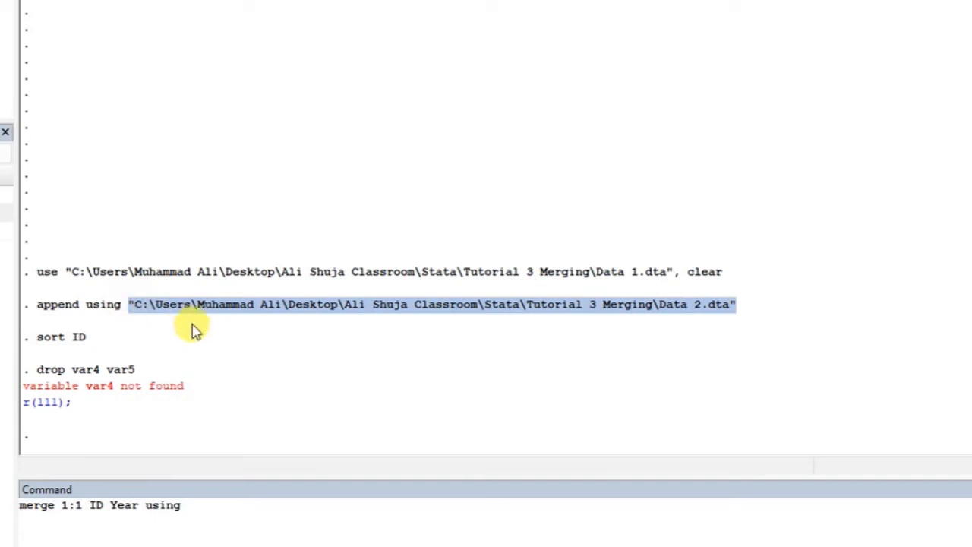
pyautogui.hotkey('ctrl', 'c')
pyautogui.click(353, 517)
pyautogui.hotkey('ctrl', 'v')
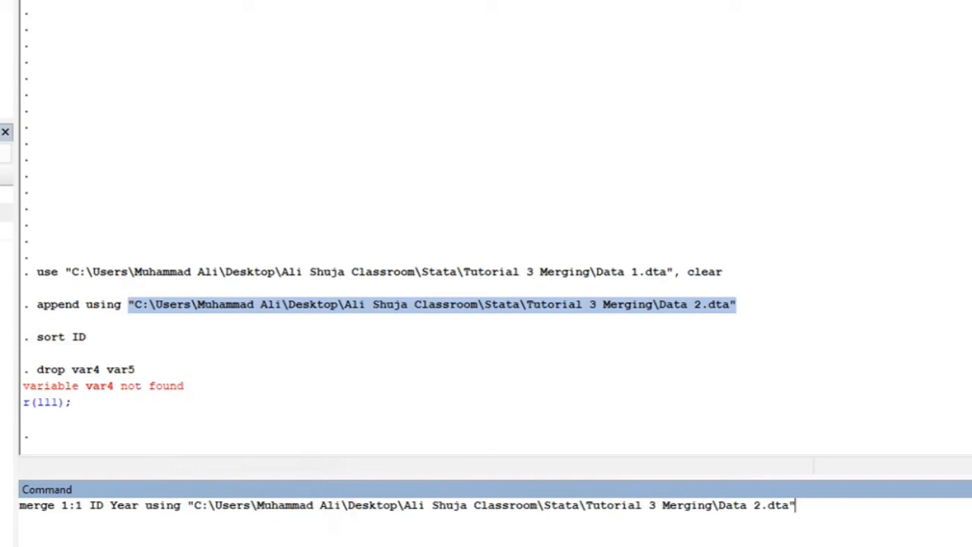
pyautogui.hotkey('ctrl', 'o')
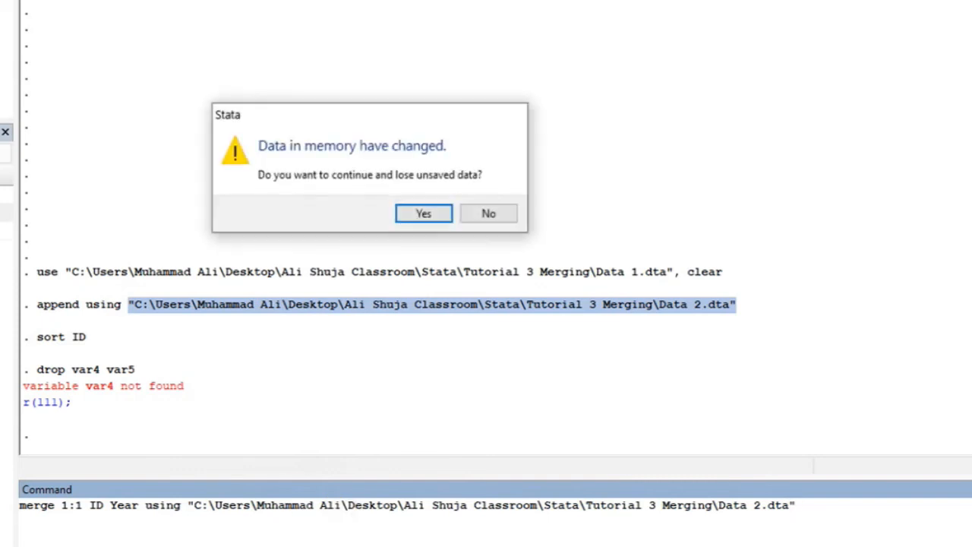
pyautogui.click(488, 214)
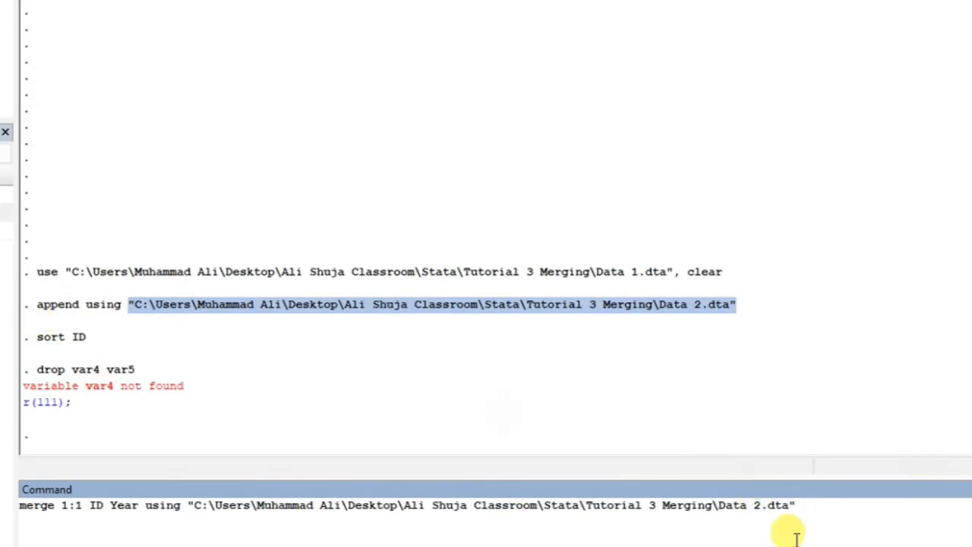
# Step: Change the file name in the merge command to Data 4 Edu.dta and run the 1:1 merge
pyautogui.click(753, 506)
pyautogui.press('Delete')
pyautogui.write('4 Edu')
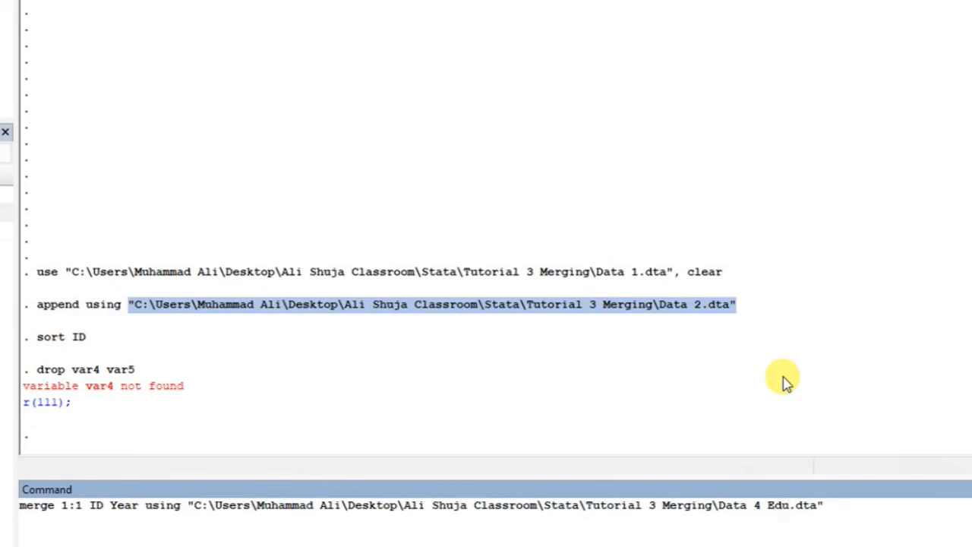
pyautogui.press('Return')
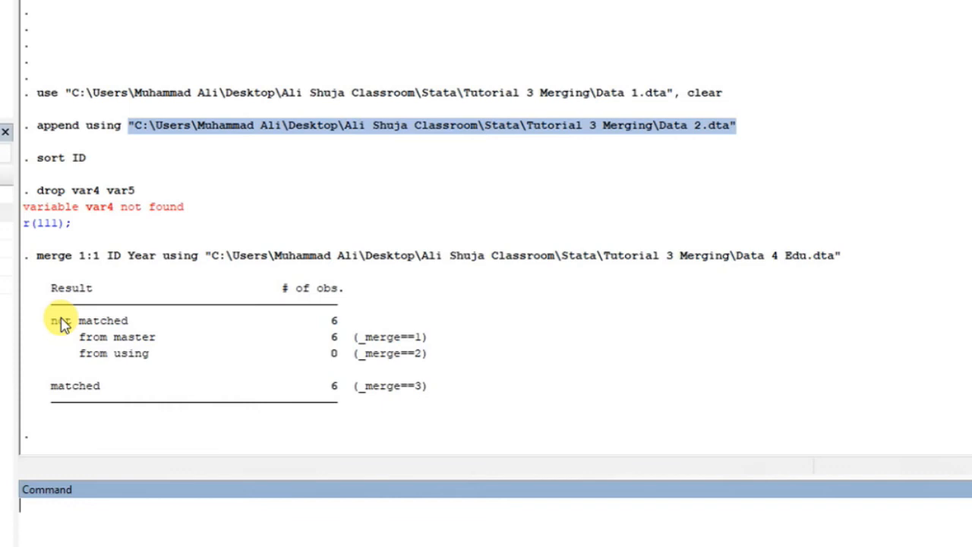
# Step: Examine the merge result table, comparing the not matched and matched observation counts
pyautogui.click(6, 285)
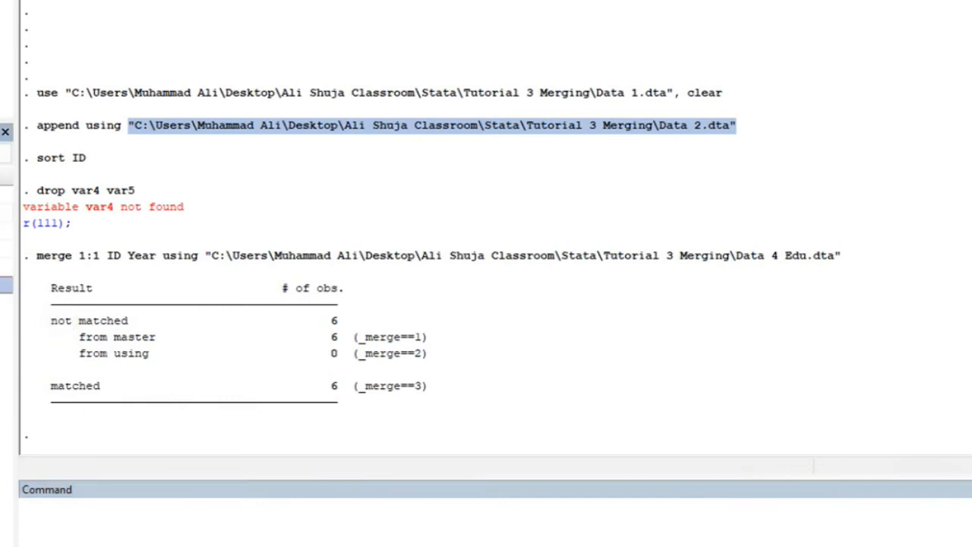
pyautogui.click(412, 338)
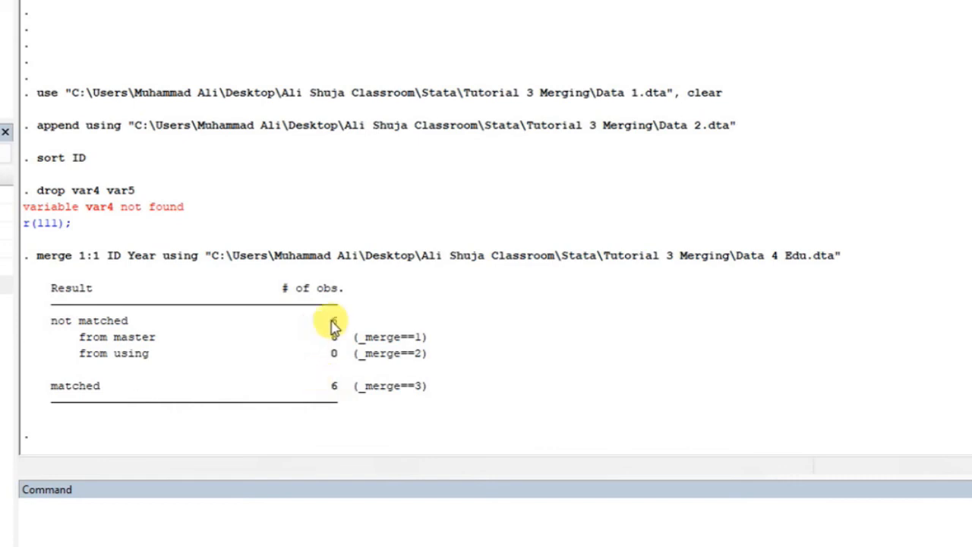
pyautogui.doubleClick(334, 387)
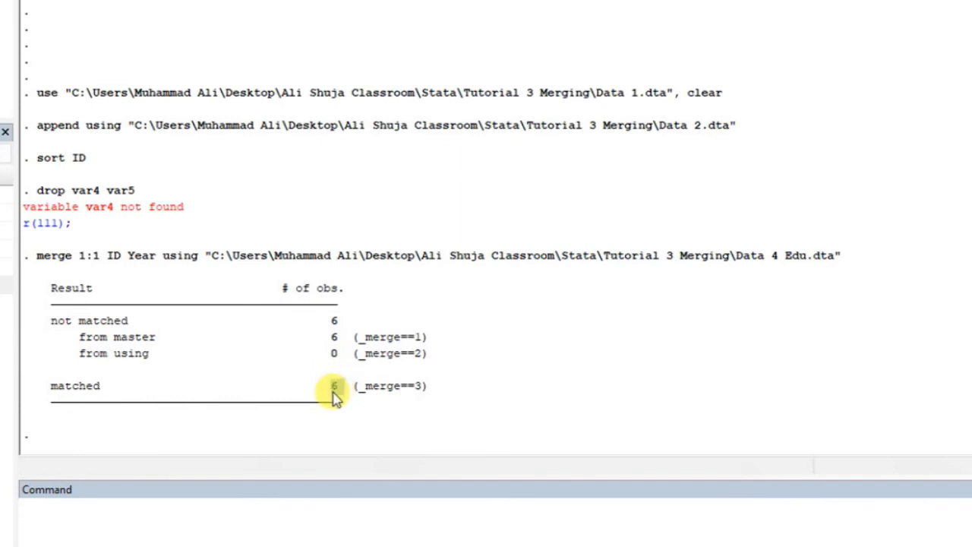
# Step: Open the merged dataset for browsing and examine the first observation's Year, Income, Age, Education and _merge values
pyautogui.click(328, 342)
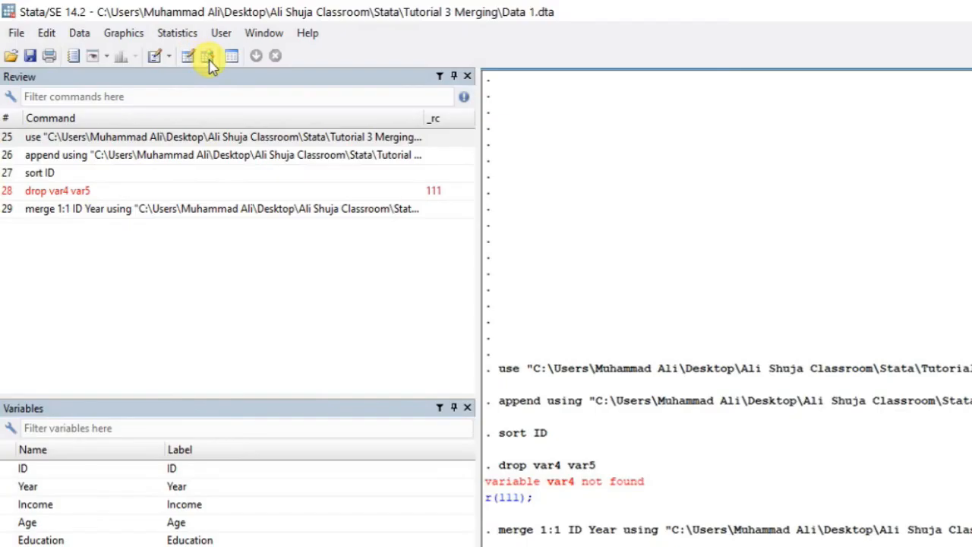
pyautogui.click(207, 58)
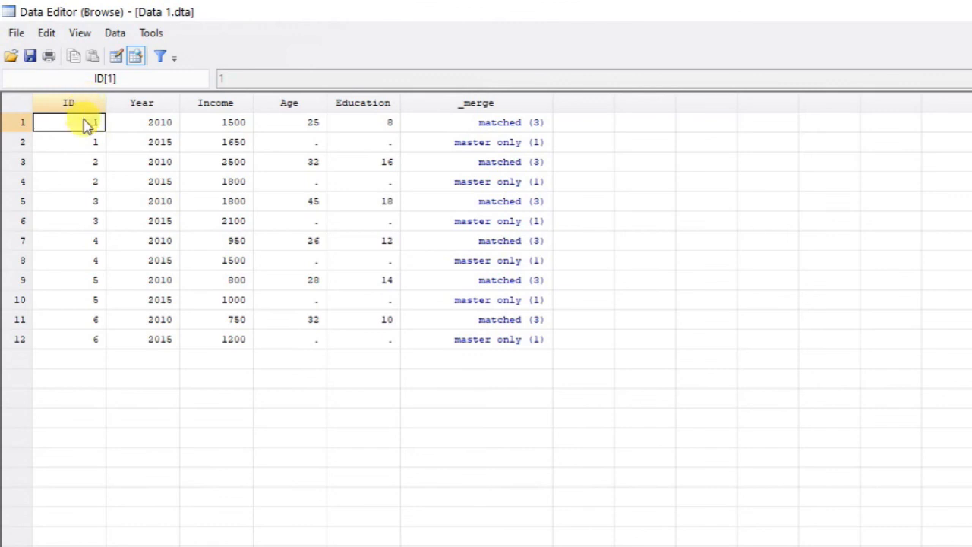
pyautogui.click(146, 127)
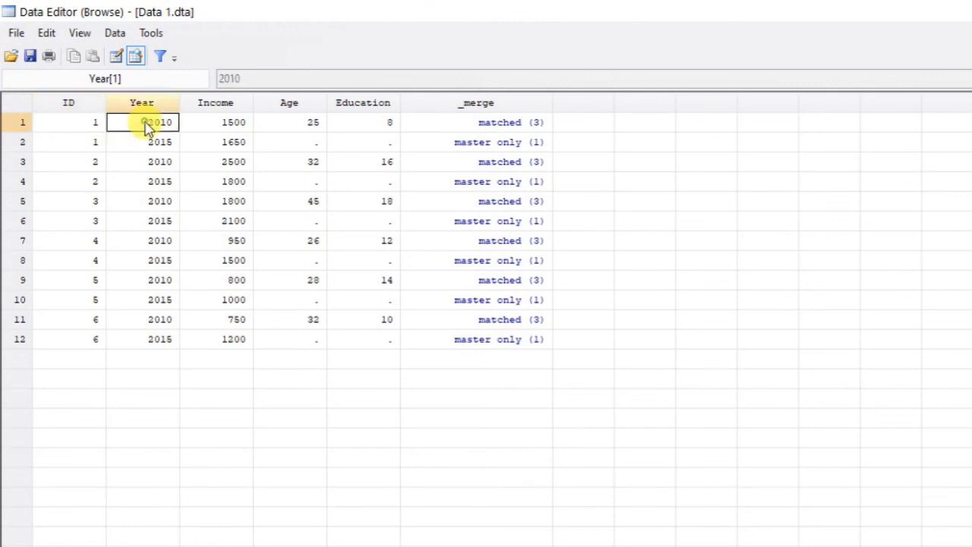
pyautogui.click(216, 126)
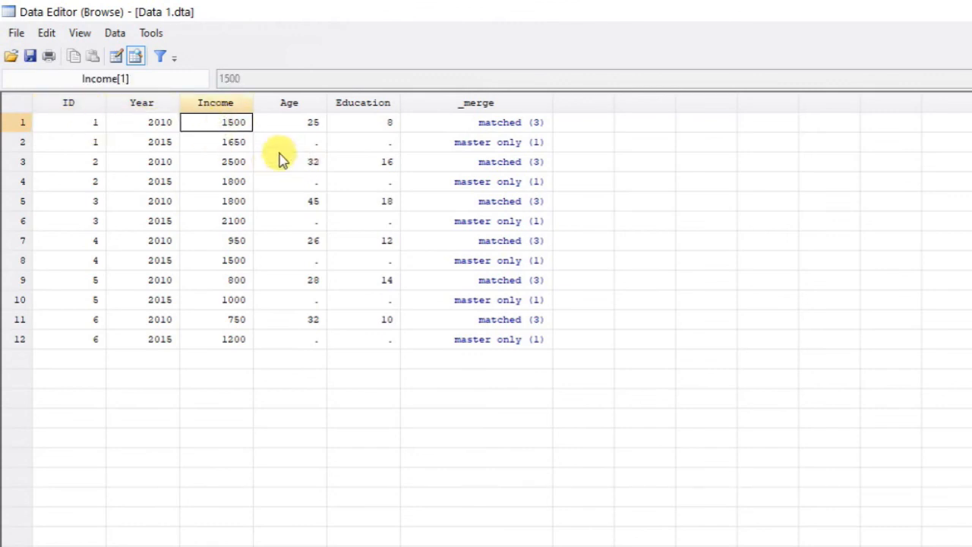
pyautogui.click(297, 126)
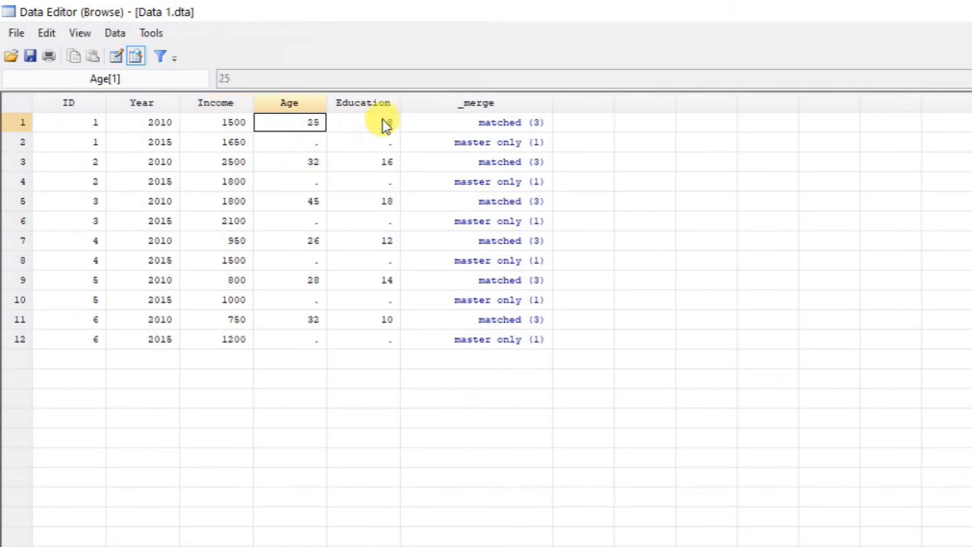
pyautogui.click(384, 125)
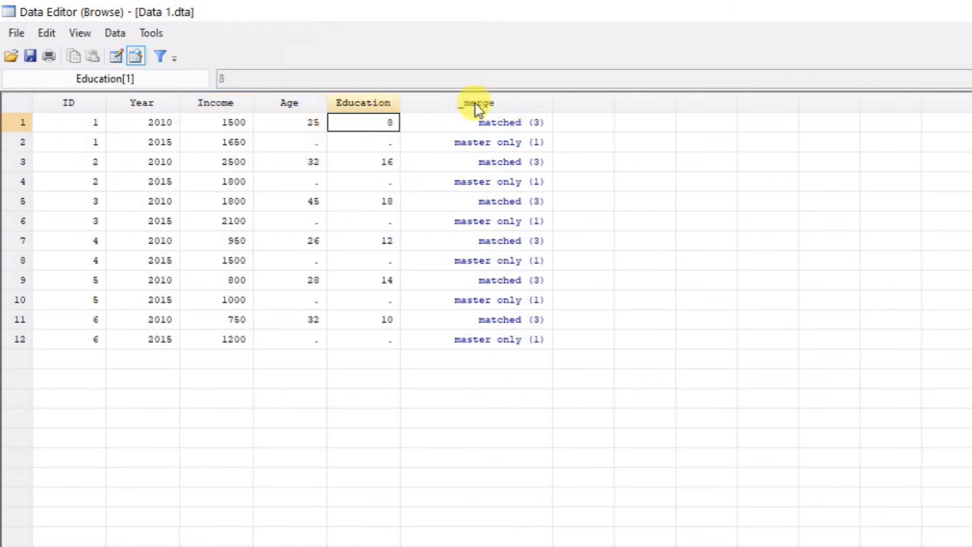
pyautogui.click(504, 125)
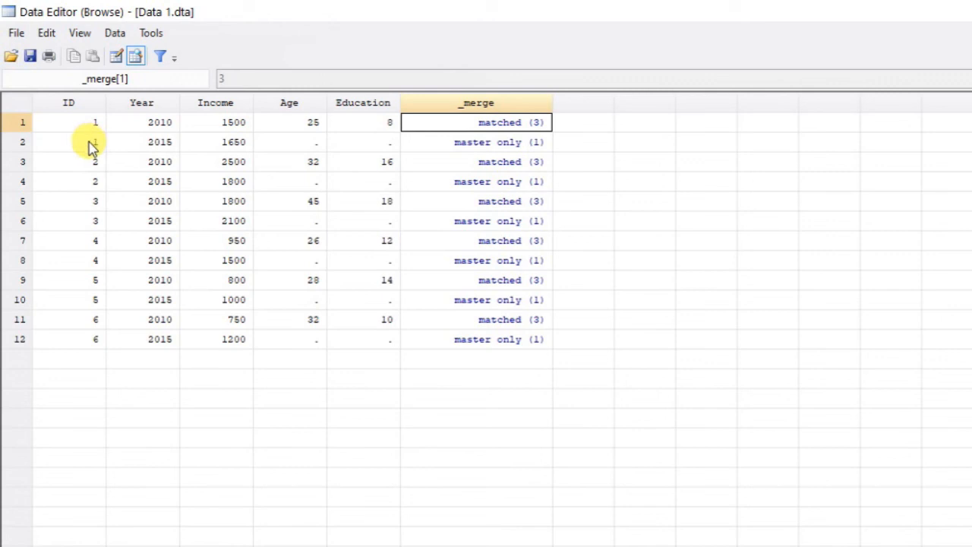
# Step: Examine the 2015 observation for ID 1, checking its Income, its Age and Education cells, and its _merge status
pyautogui.click(167, 148)
pyautogui.click(214, 148)
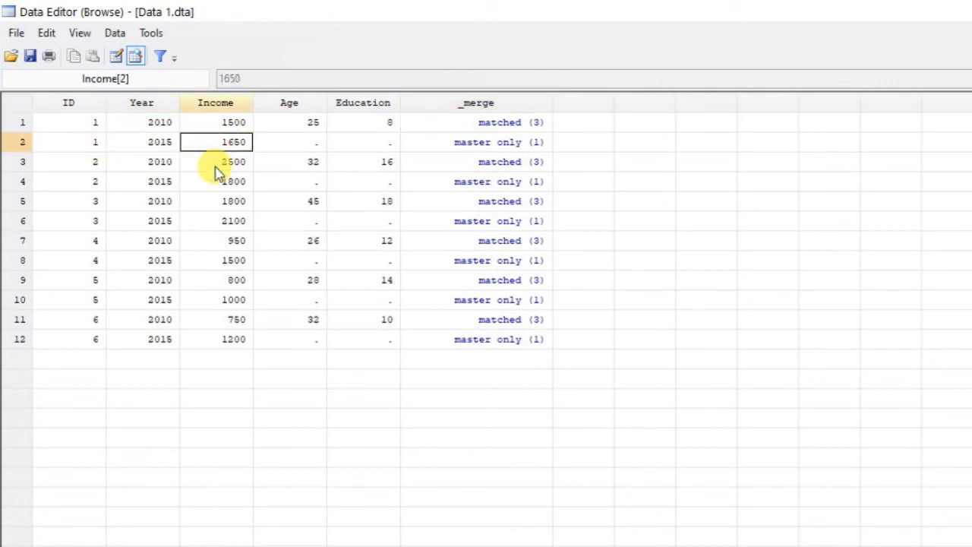
pyautogui.click(291, 146)
pyautogui.click(363, 155)
pyautogui.click(362, 129)
pyautogui.click(365, 143)
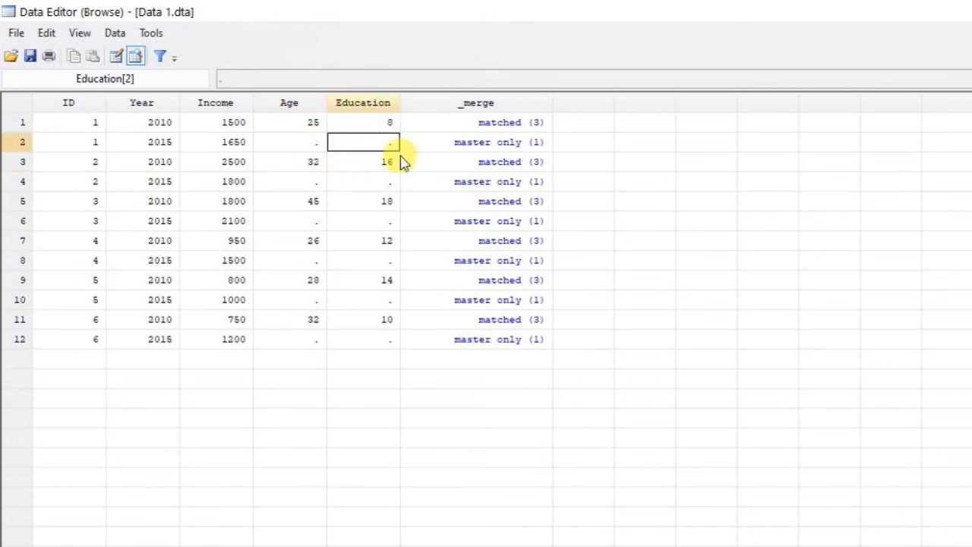
pyautogui.click(509, 144)
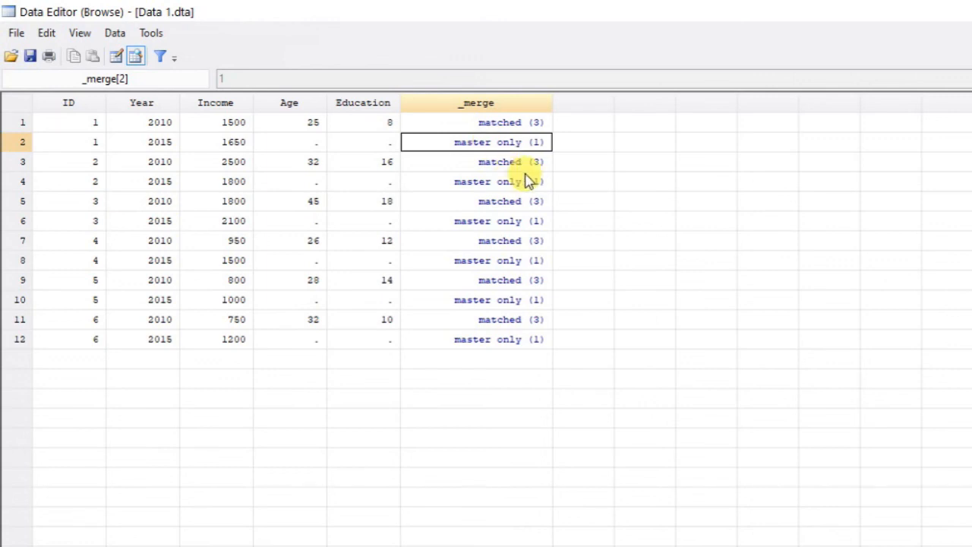
pyautogui.click(91, 150)
pyautogui.click(155, 147)
pyautogui.click(321, 144)
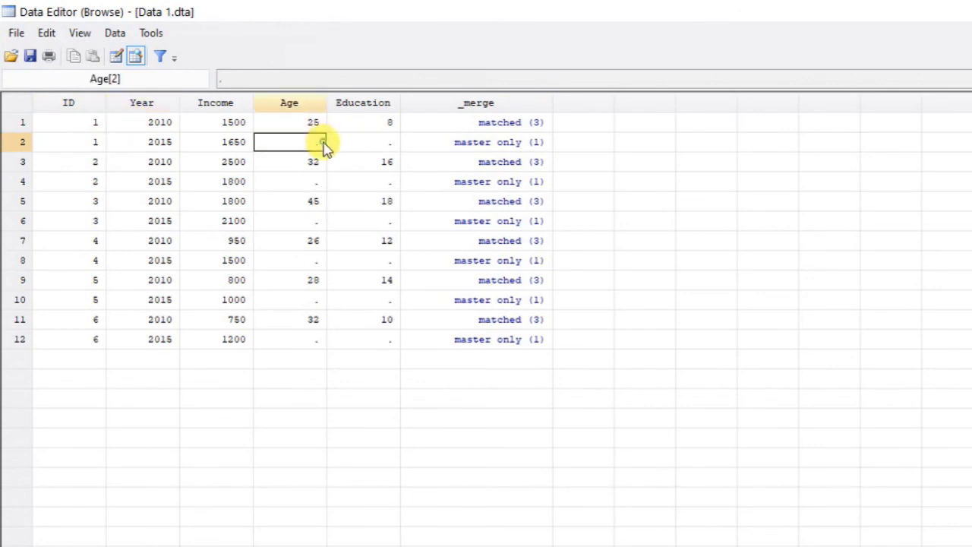
pyautogui.moveTo(322, 146); pyautogui.dragTo(358, 145)
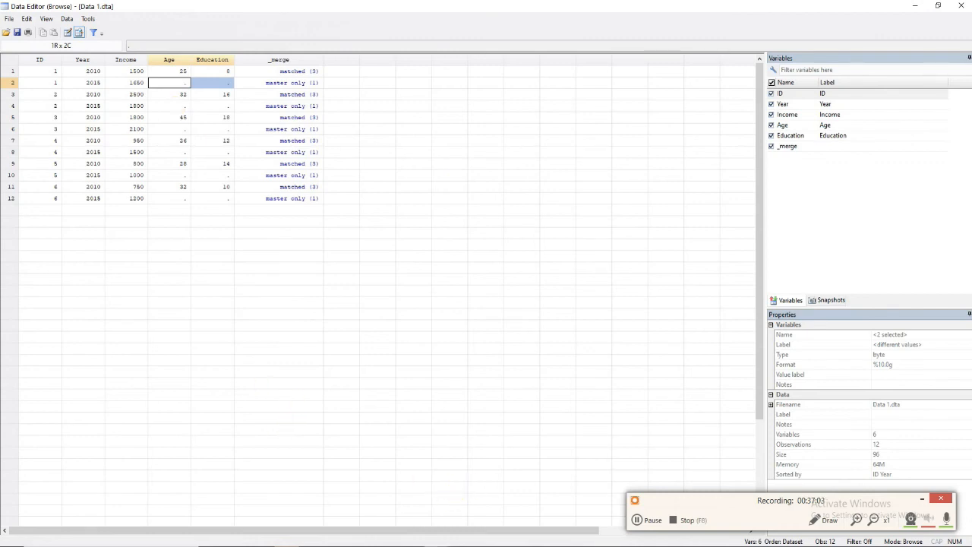
# Step: Switch to the Excel workbook, show the Income 2 sheet and highlight the IDs 7 to 12
pyautogui.moveTo(436, 545)
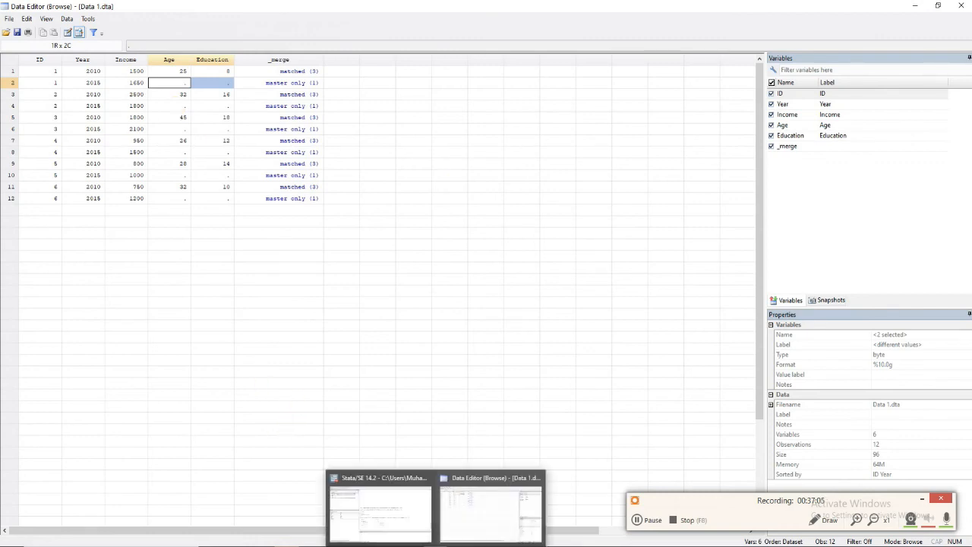
pyautogui.moveTo(403, 522)
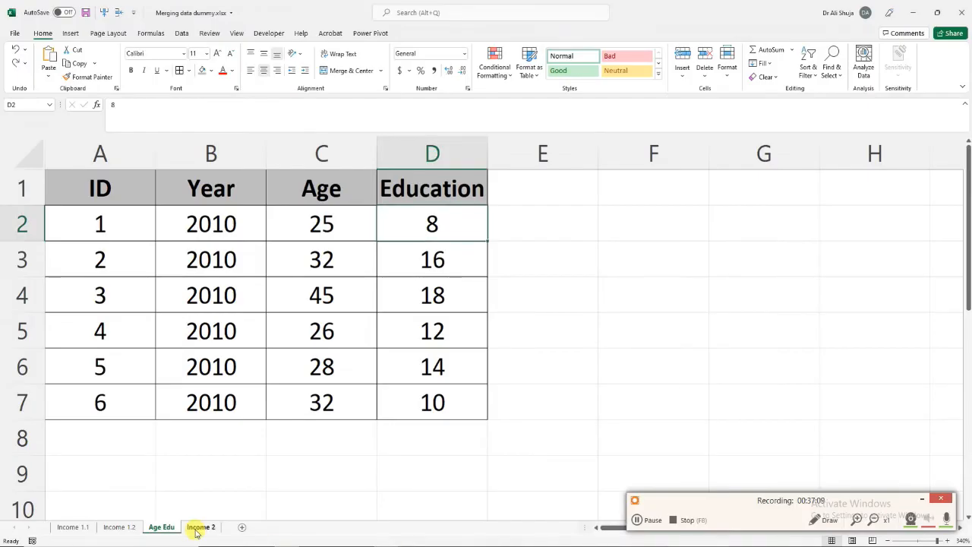
pyautogui.click(200, 526)
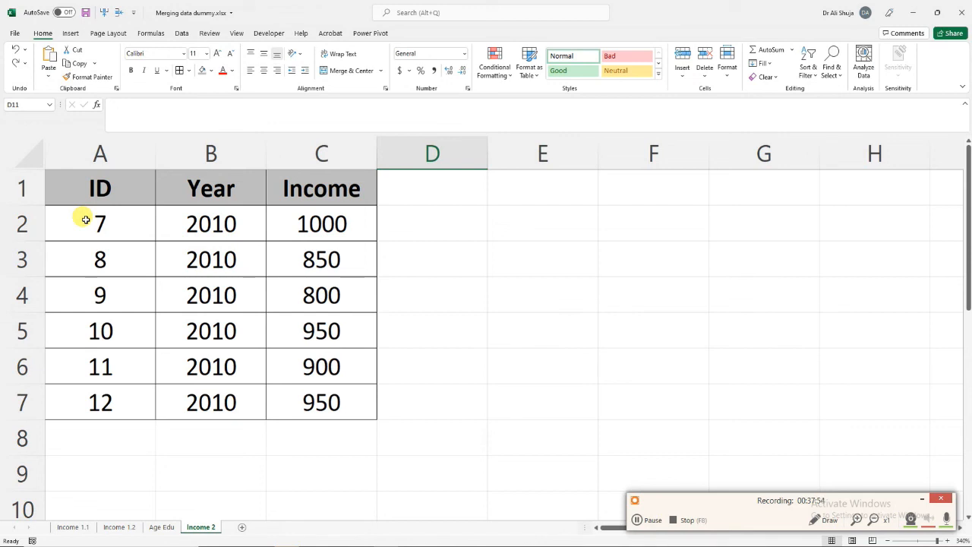
pyautogui.moveTo(82, 219); pyautogui.dragTo(106, 406)
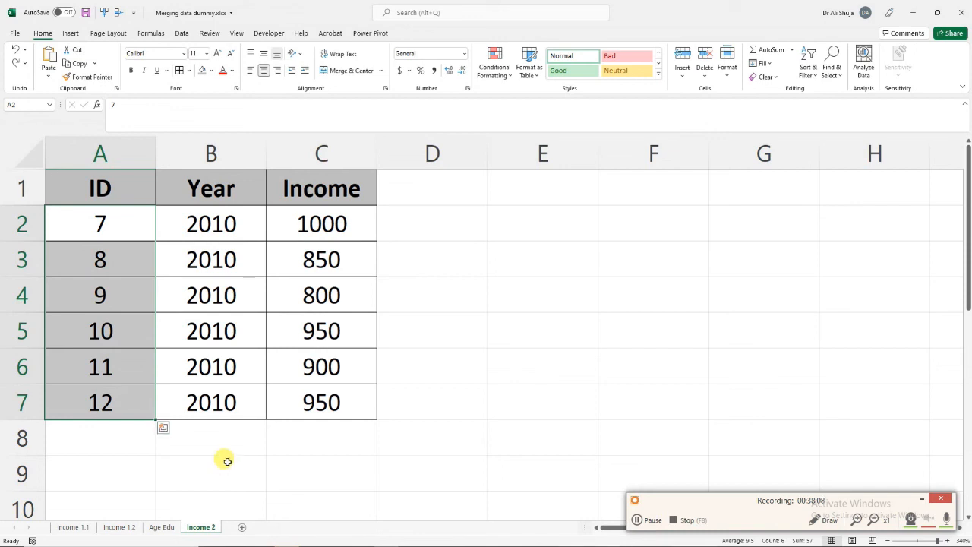
# Step: Switch to the main Stata window and clear the merged dataset from memory
pyautogui.moveTo(437, 546)
pyautogui.click(396, 523)
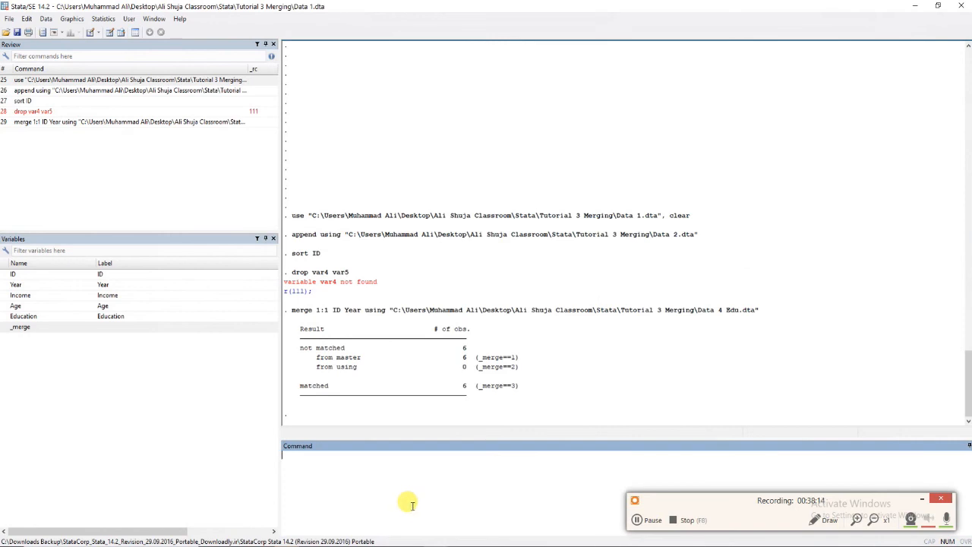
pyautogui.write('clear')
pyautogui.press('Return')
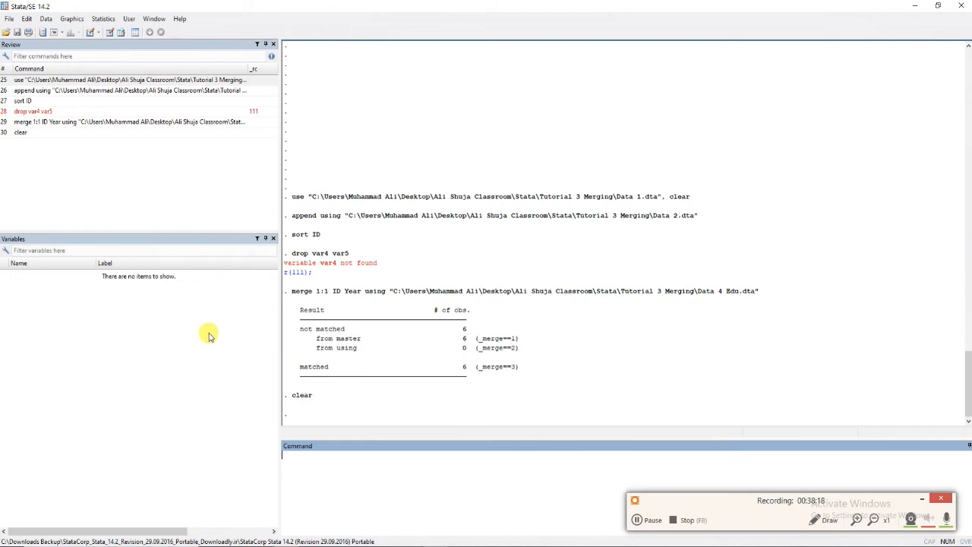
# Step: Reload Data 1.dta by rerunning the earlier "use" command, check its observations in the data browser and close it
pyautogui.click(217, 80)
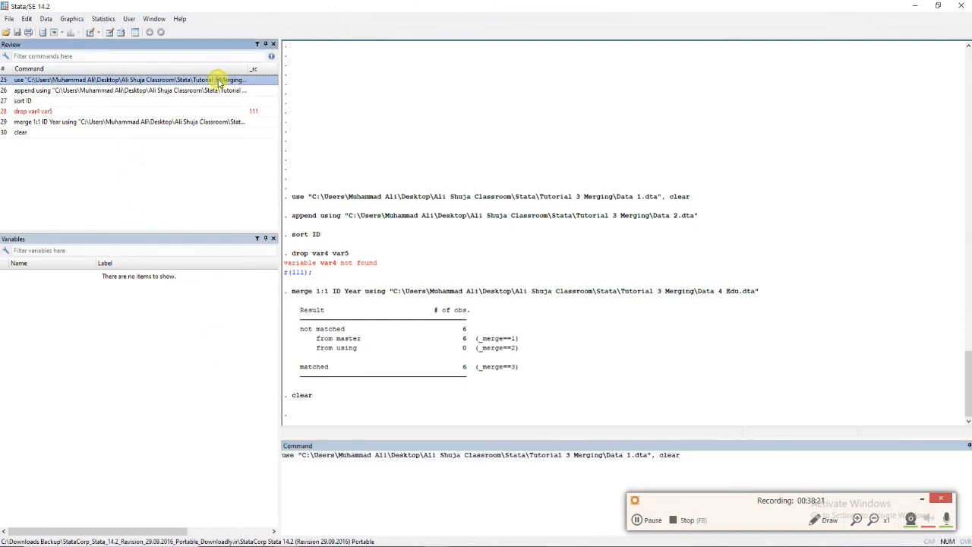
pyautogui.click(832, 452)
pyautogui.press('Return')
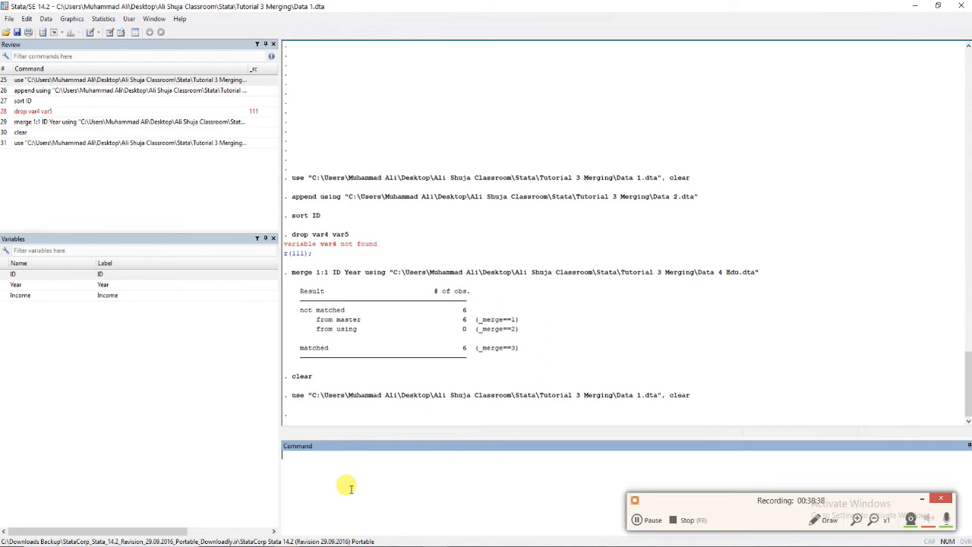
pyautogui.click(121, 33)
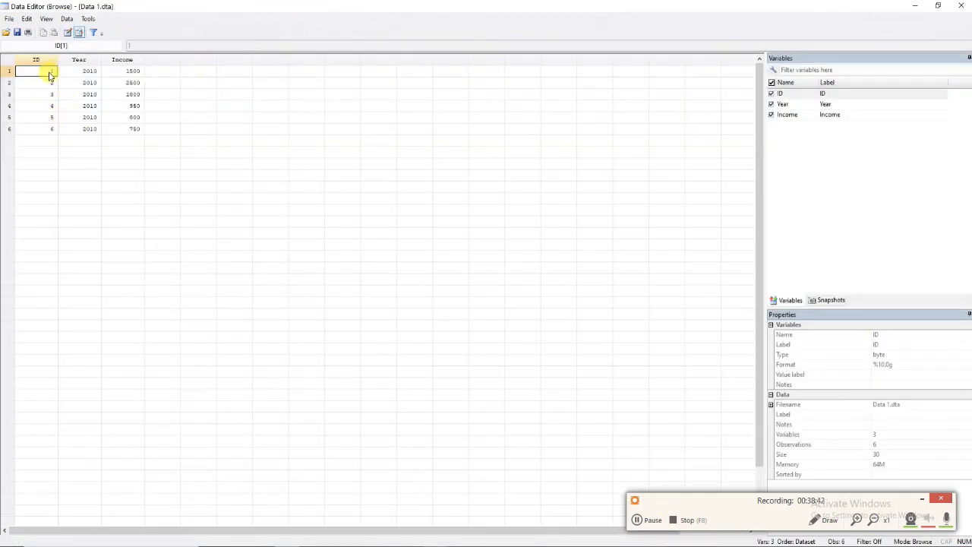
pyautogui.click(959, 6)
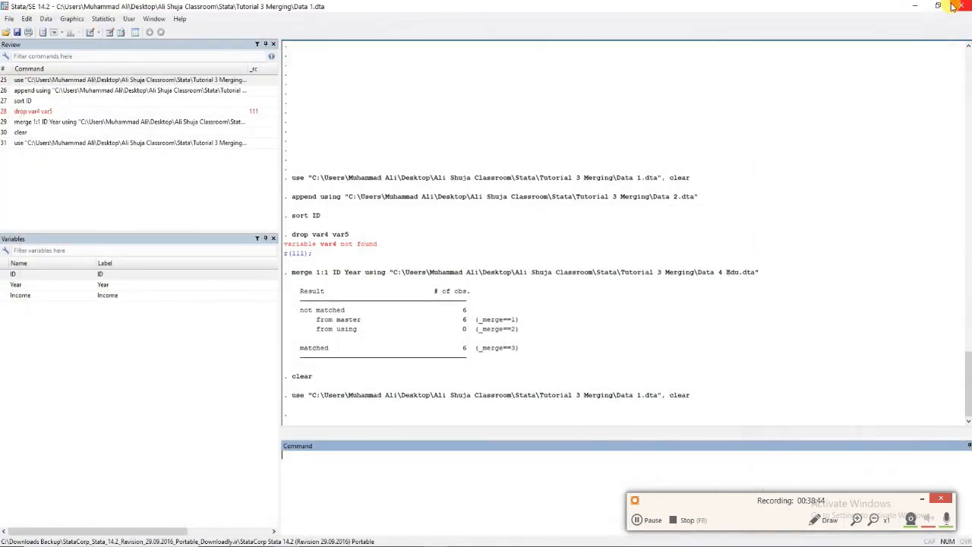
# Step: Start an "append using" command and complete it with the quoted Data 1.dta file path copied from the last "use" command
pyautogui.click(512, 486)
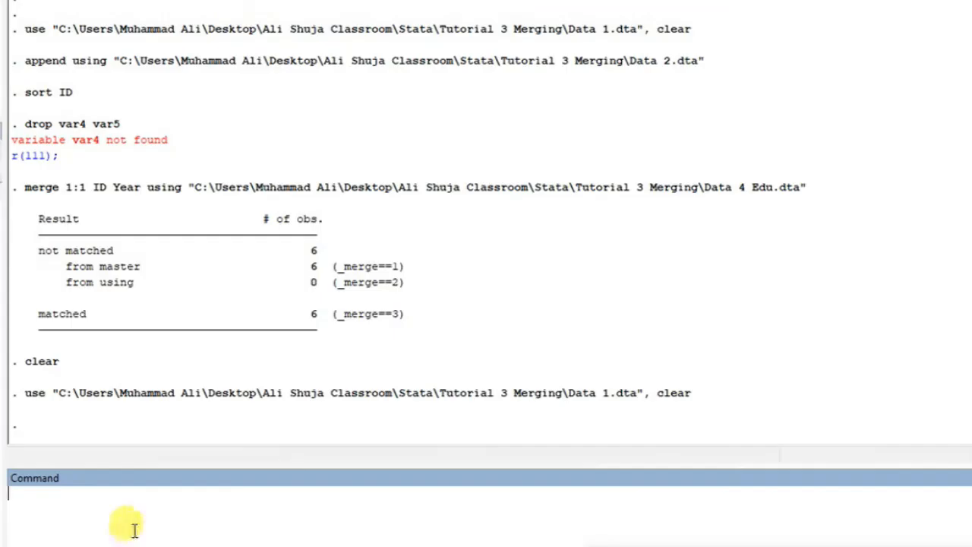
pyautogui.click(360, 476)
pyautogui.write('append using')
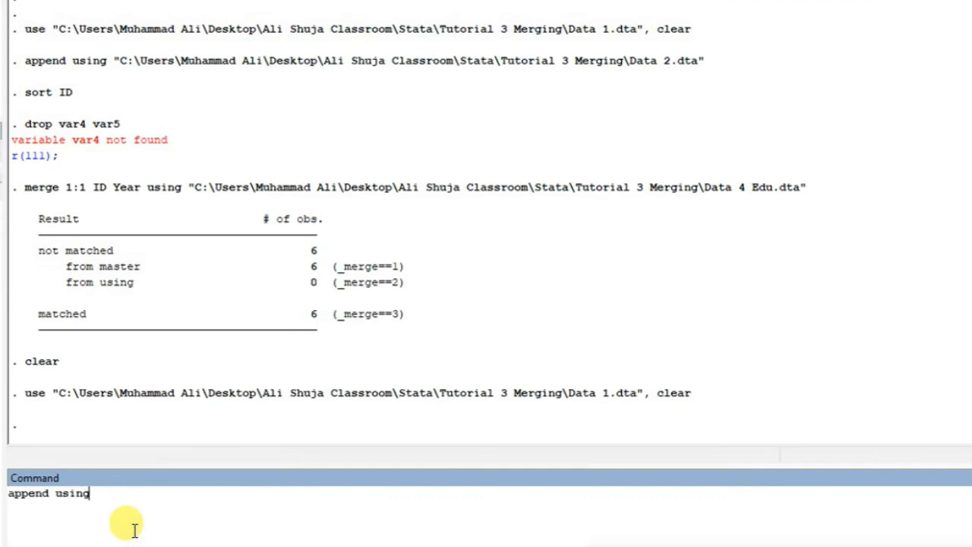
pyautogui.moveTo(642, 395); pyautogui.dragTo(54, 394)
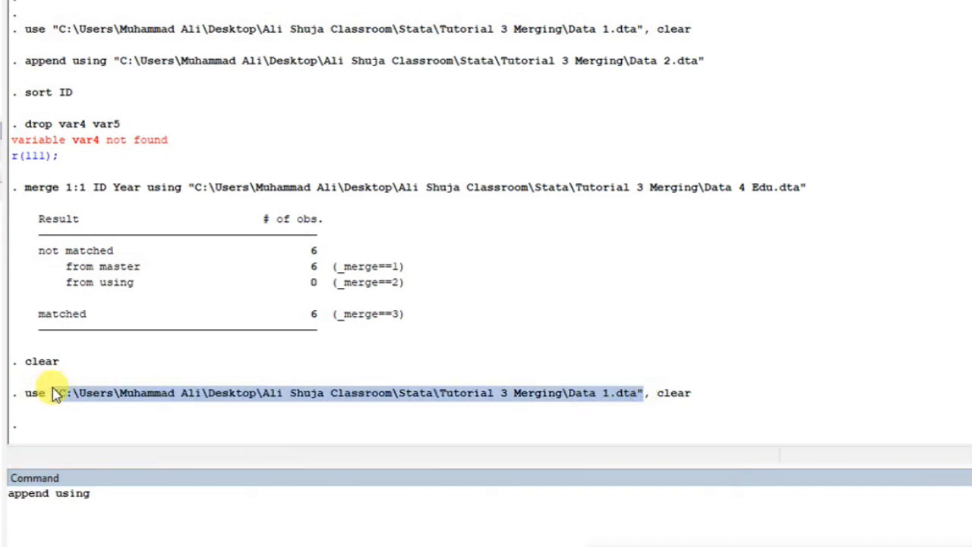
pyautogui.rightClick(80, 393)
pyautogui.click(122, 403)
pyautogui.click(144, 508)
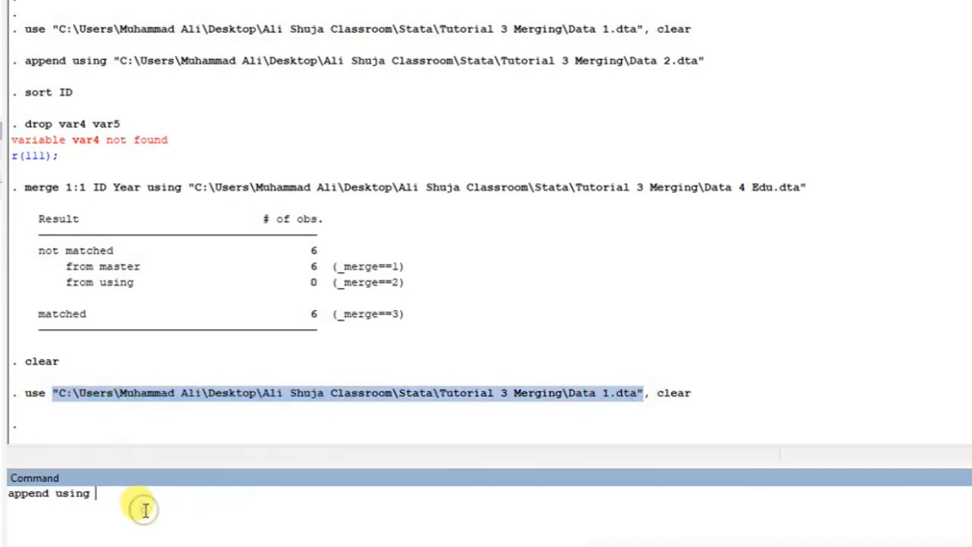
pyautogui.hotkey('ctrl', 'v')
# Step: Change the file name in the append command to Data 3.dta and run it
pyautogui.press('Left')
pyautogui.press('Left')
pyautogui.press('Left')
pyautogui.press('Left')
pyautogui.press('Left')
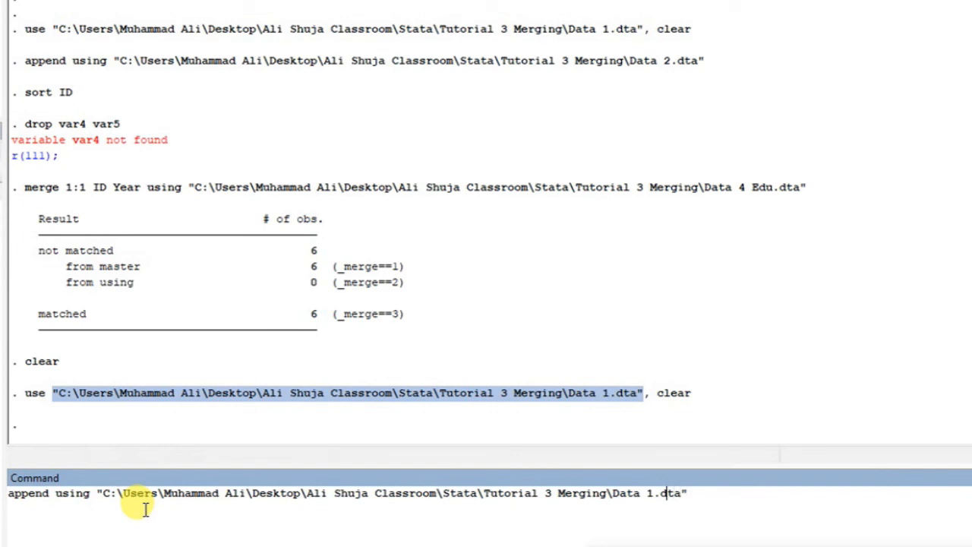
pyautogui.press('BackSpace')
pyautogui.write('3')
pyautogui.press('Return')
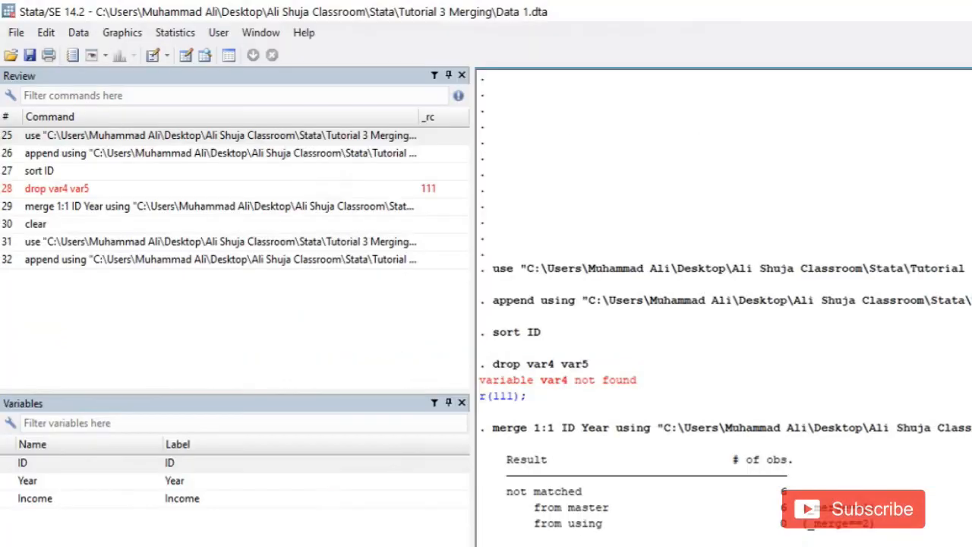
# Step: Browse the appended dataset and check its observations down to the last ID
pyautogui.click(204, 54)
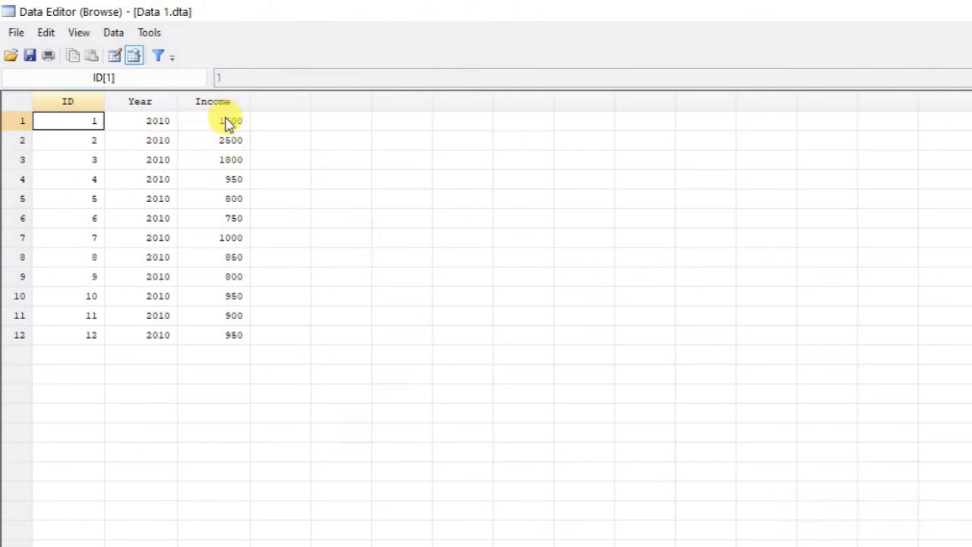
pyautogui.click(91, 337)
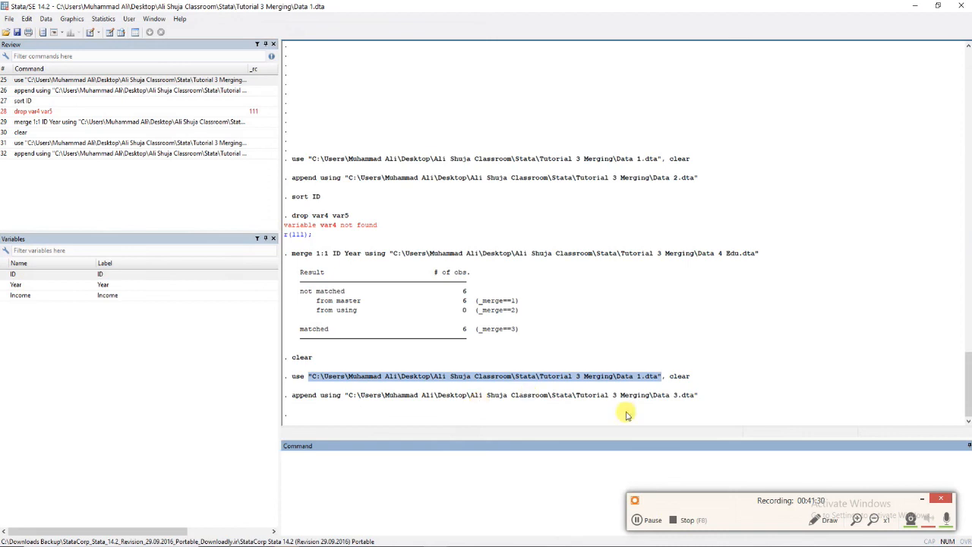
pyautogui.click(682, 520)
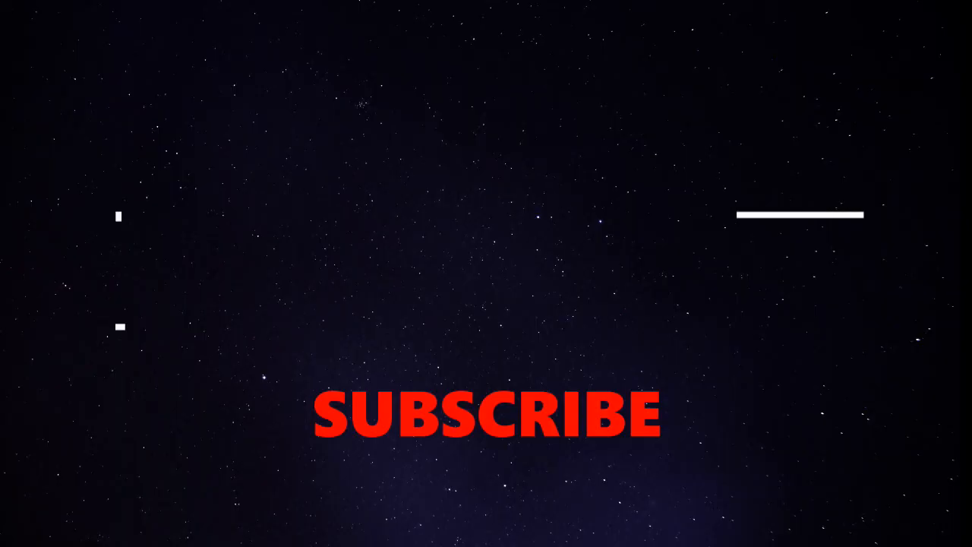